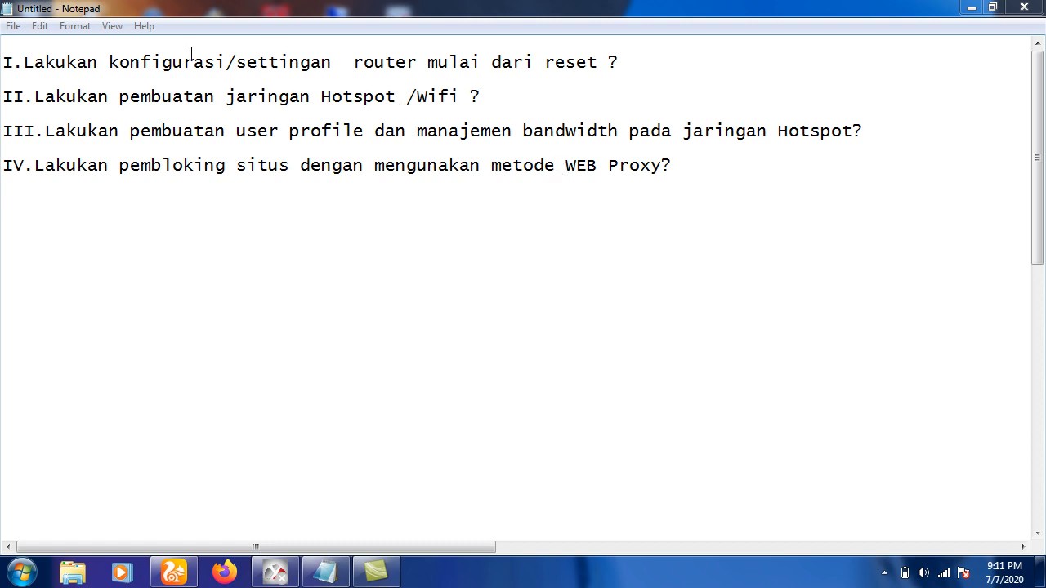
Review the four router and hotspot task questions in Notepad, then minimize the notes.
left_click_drag(29, 69, 133, 176)
left_click(133, 177)
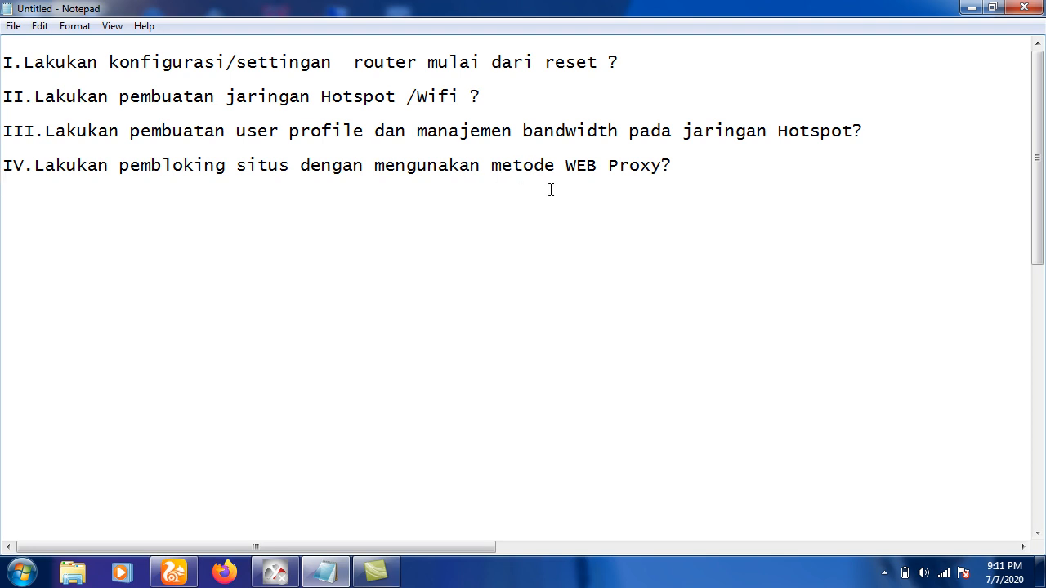
left_click(970, 8)
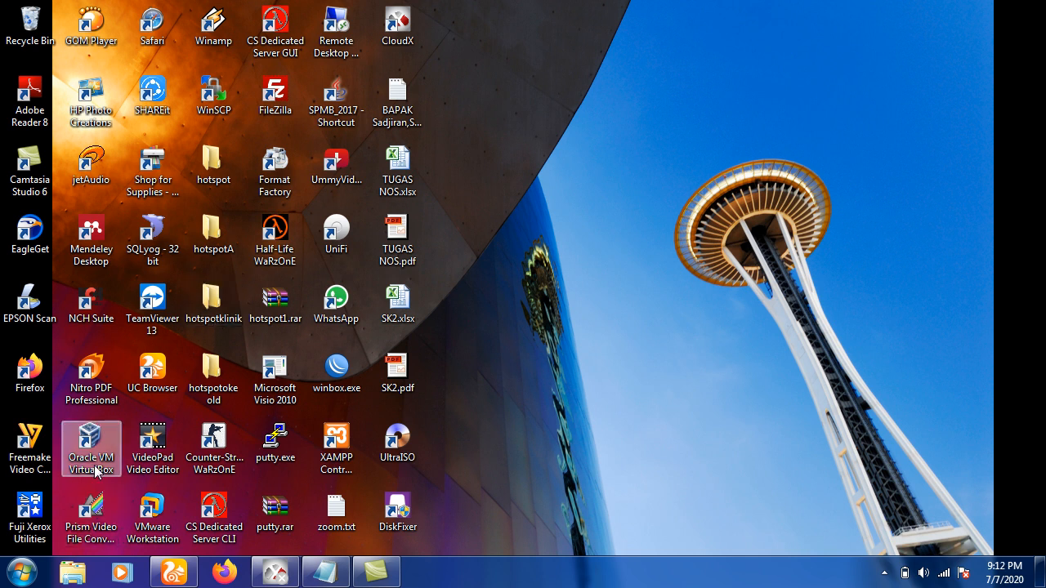
Boot the mikrotik VM to its MikroTik 6.33 login prompt, then minimize its console and the Manager.
double_click(96, 465)
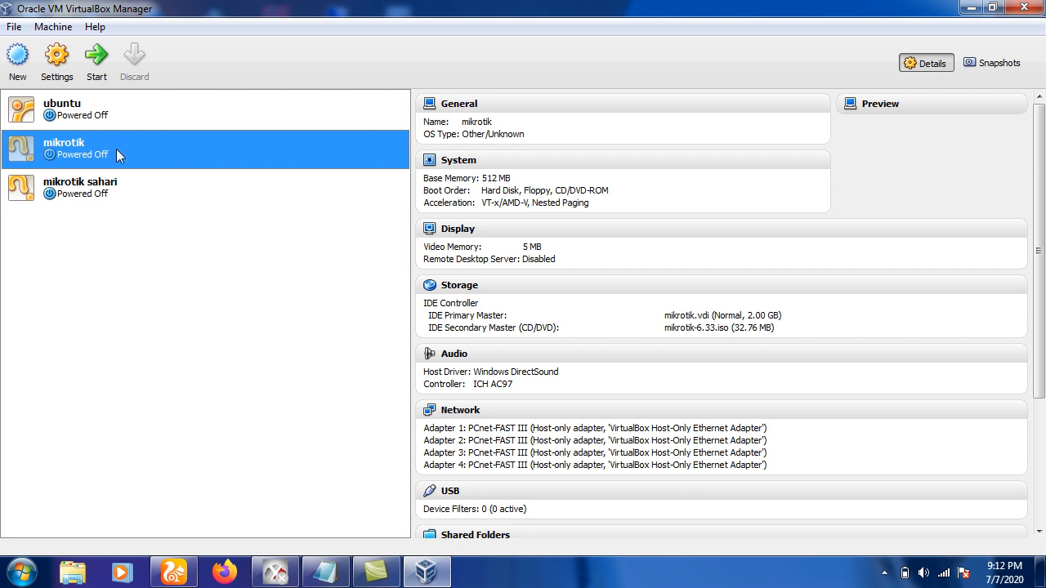
left_click(98, 71)
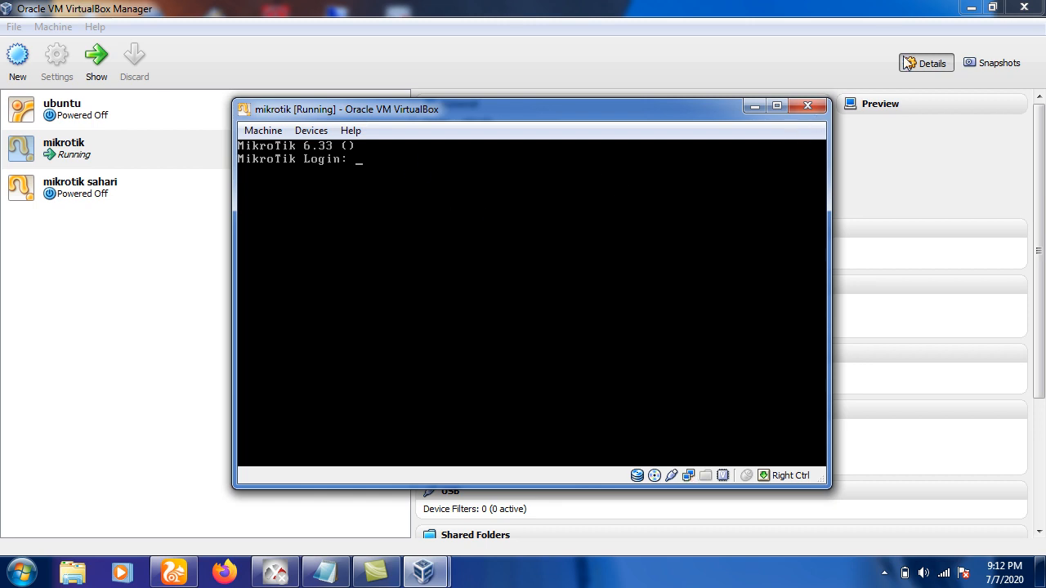
left_click(753, 108)
left_click(971, 8)
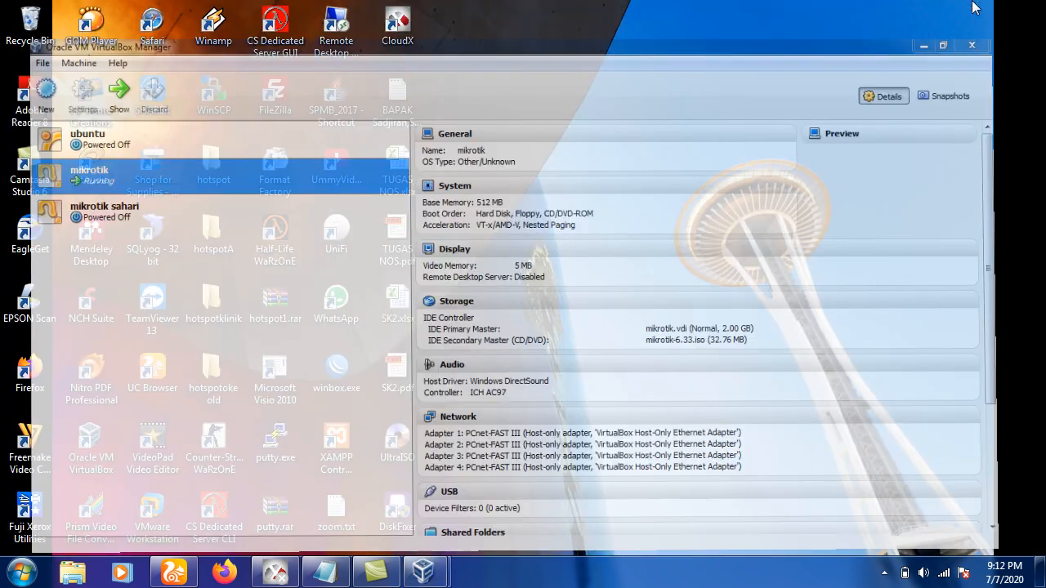
Log in to router 08:00:27:83:03:EE as admin with an empty password.
double_click(346, 366)
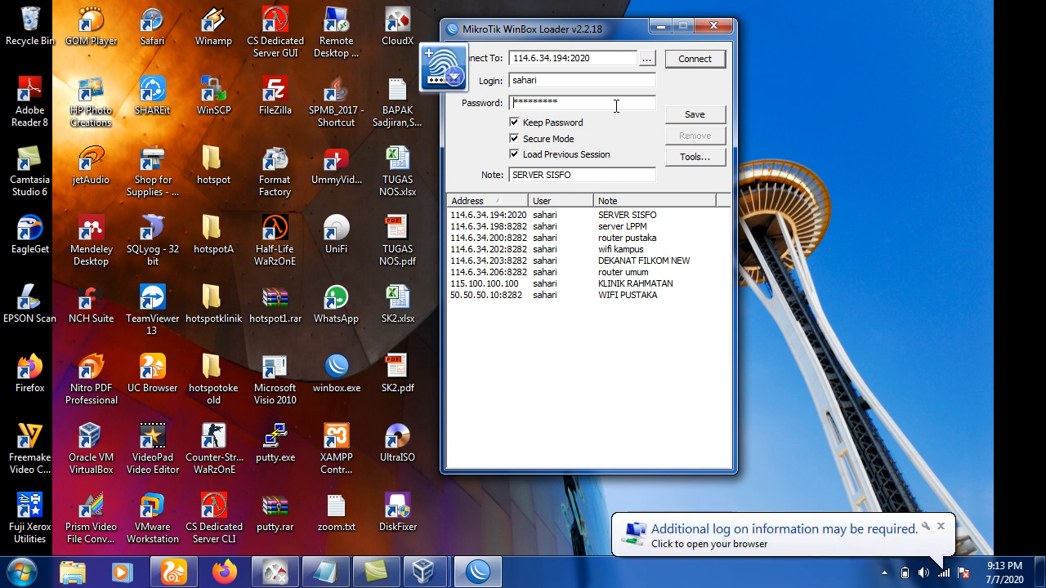
key("BackSpace")
key("BackSpace")
key("BackSpace")
key("BackSpace")
key("BackSpace")
key("BackSpace")
key("BackSpace")
key("BackSpace")
left_click(607, 85)
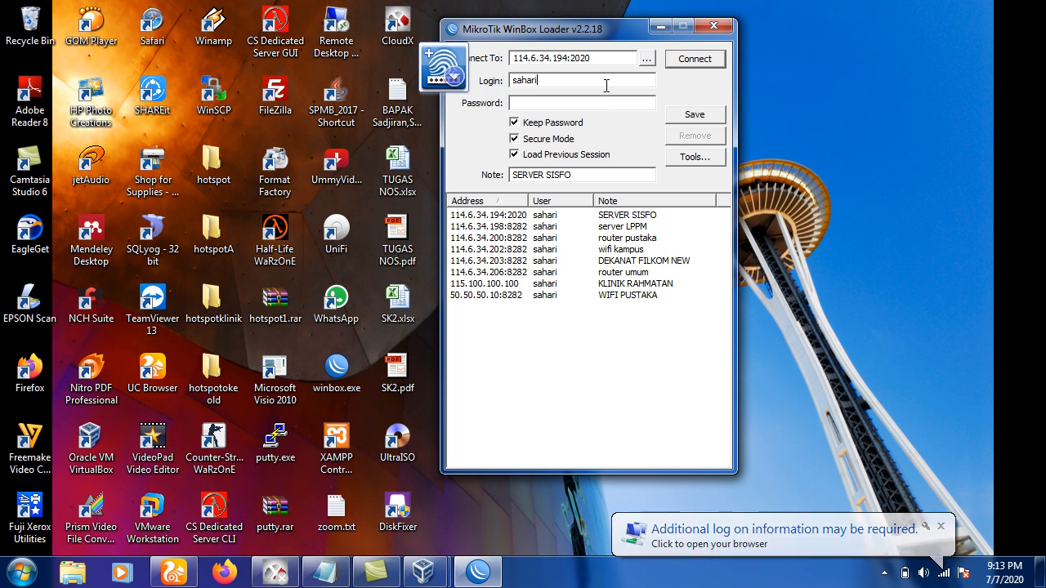
key("BackSpace")
key("BackSpace")
key("BackSpace")
key("BackSpace")
key("BackSpace")
key("BackSpace")
type("admin")
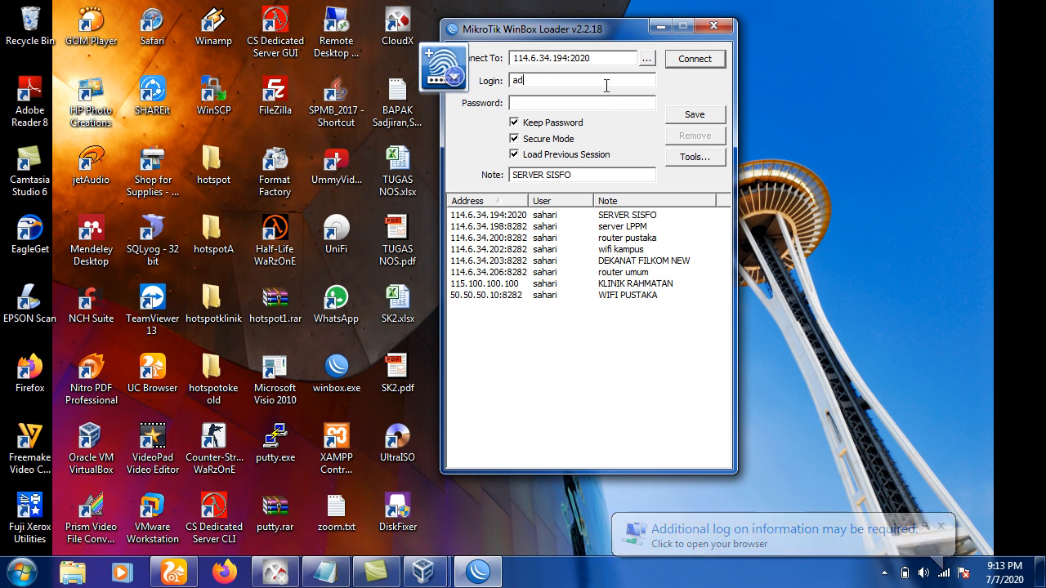
left_click(647, 59)
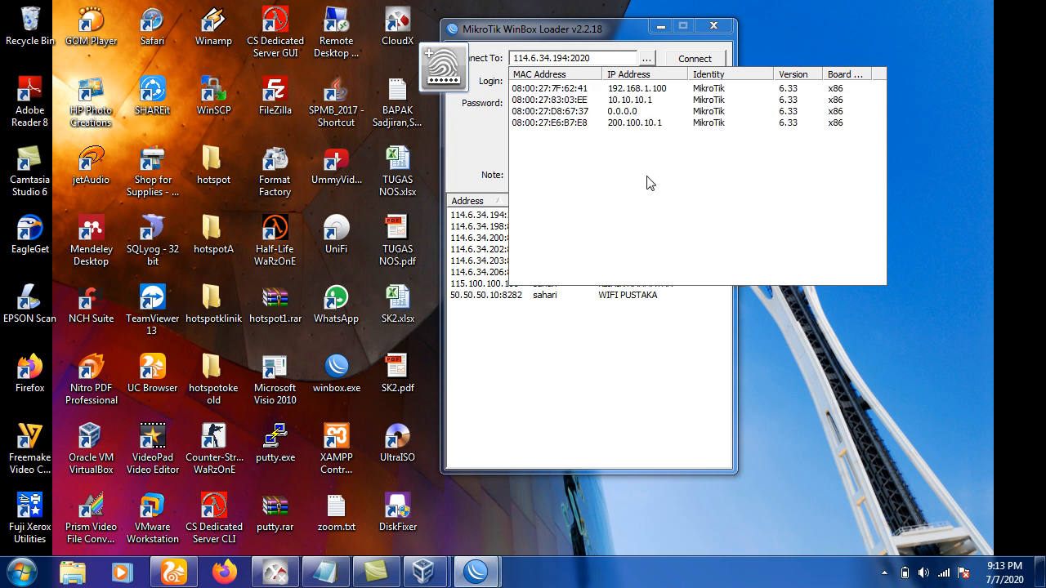
left_click(549, 101)
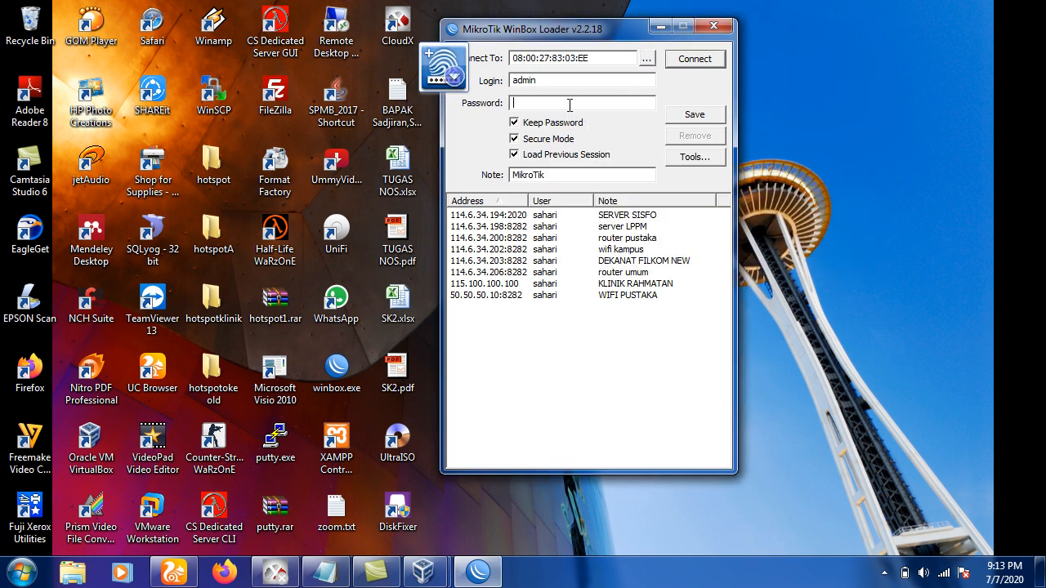
left_click(679, 62)
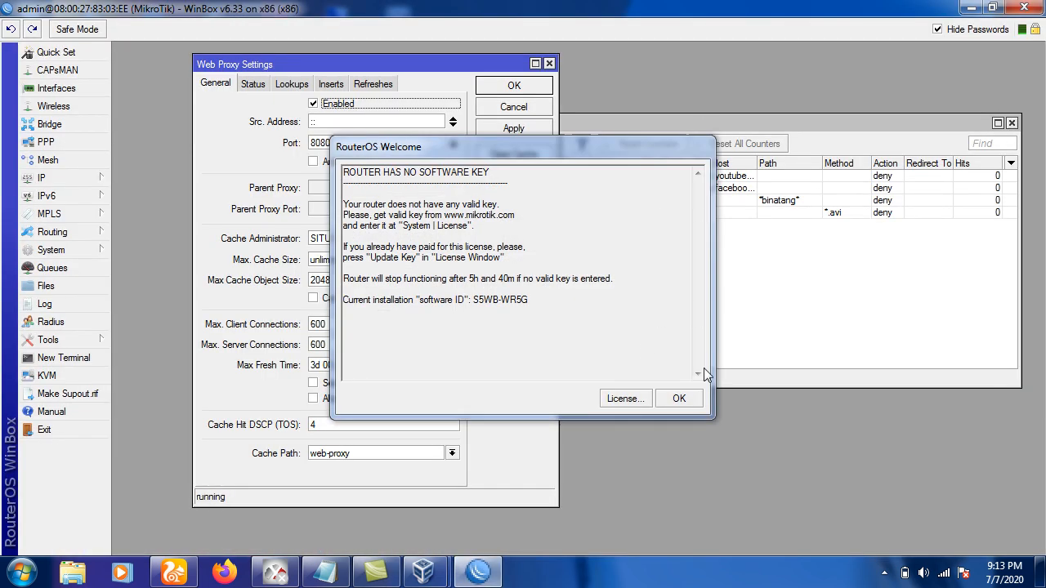
Dismiss the Welcome and Web Proxy windows, then reset the router with No Default Configuration.
left_click(683, 399)
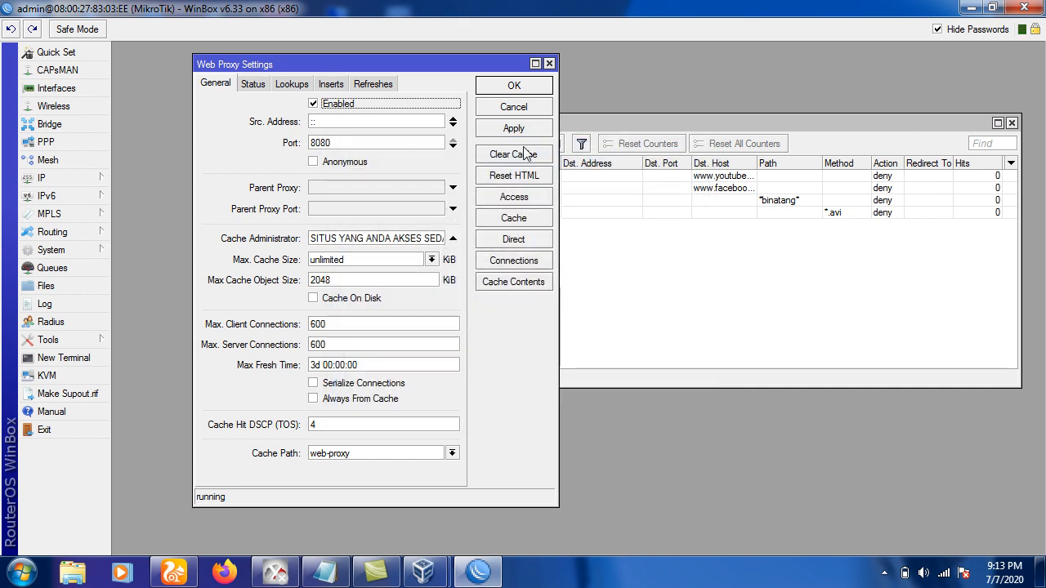
left_click(549, 63)
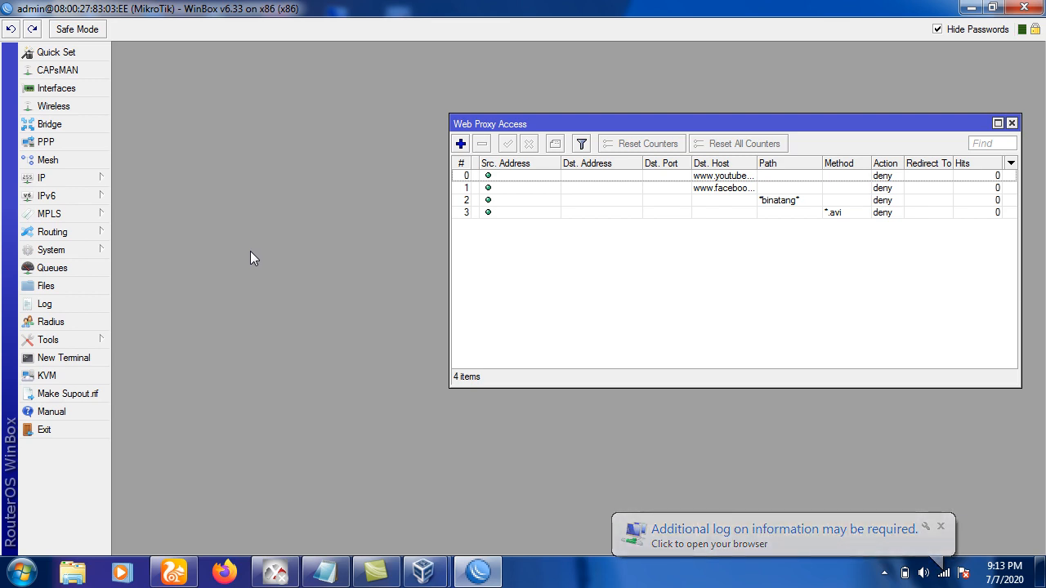
left_click(102, 253)
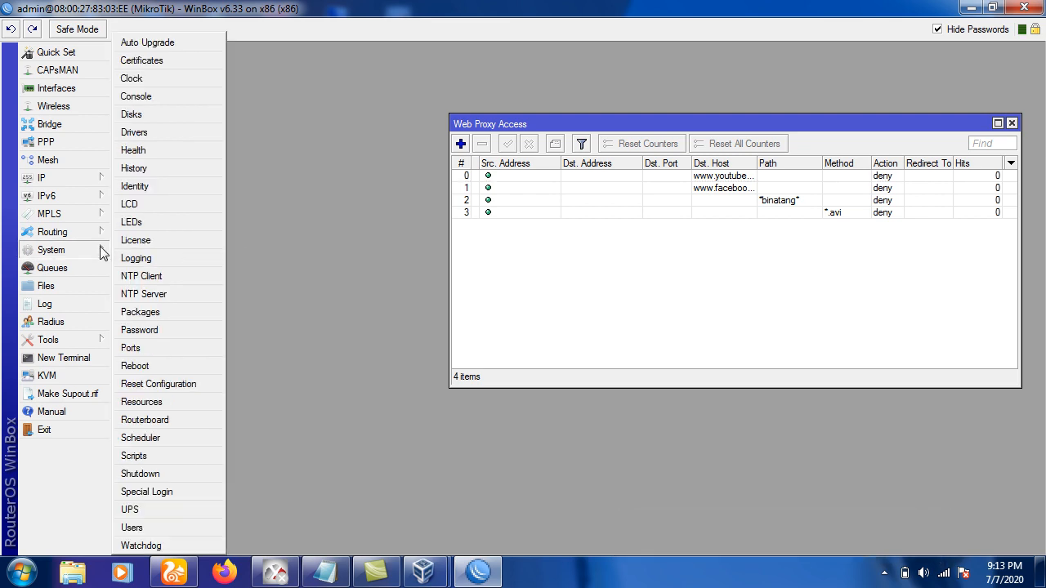
left_click(155, 384)
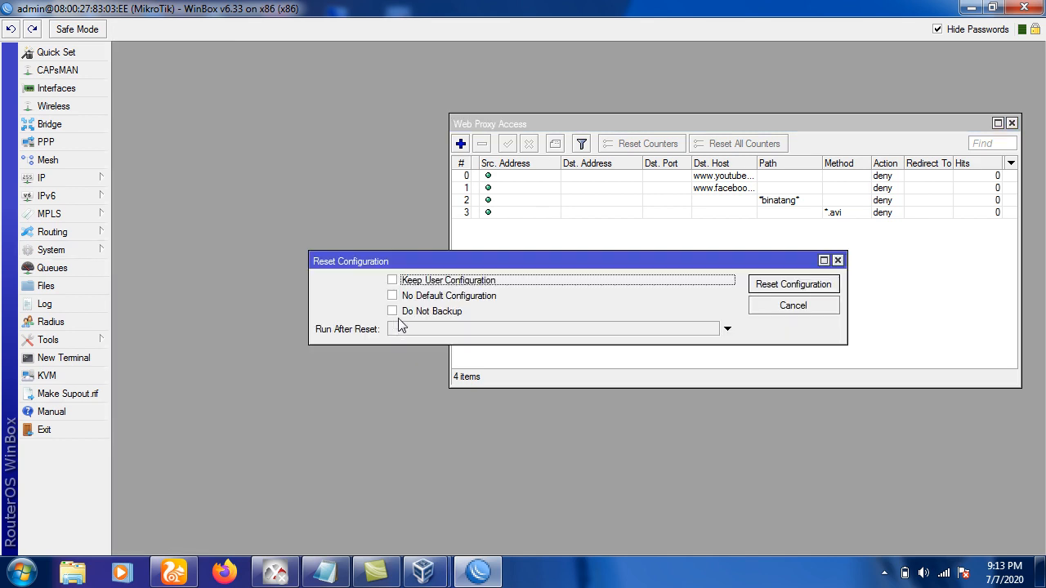
left_click(414, 298)
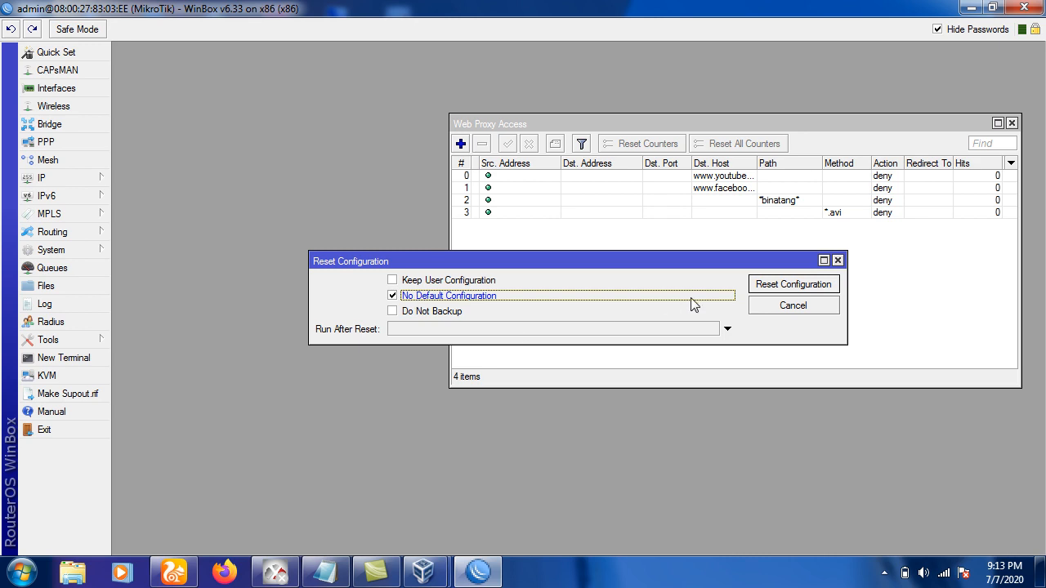
left_click(767, 286)
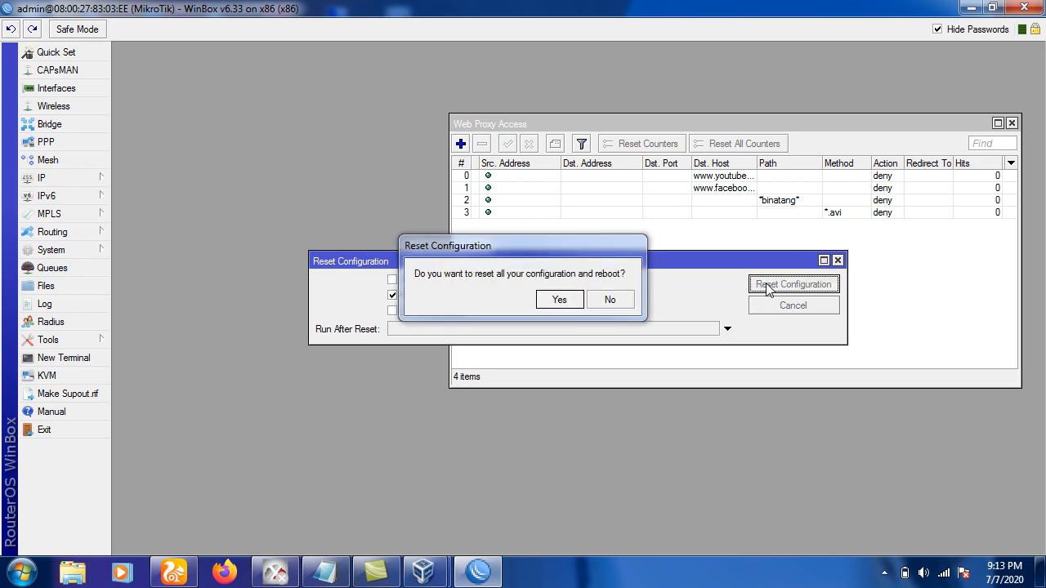
left_click(560, 301)
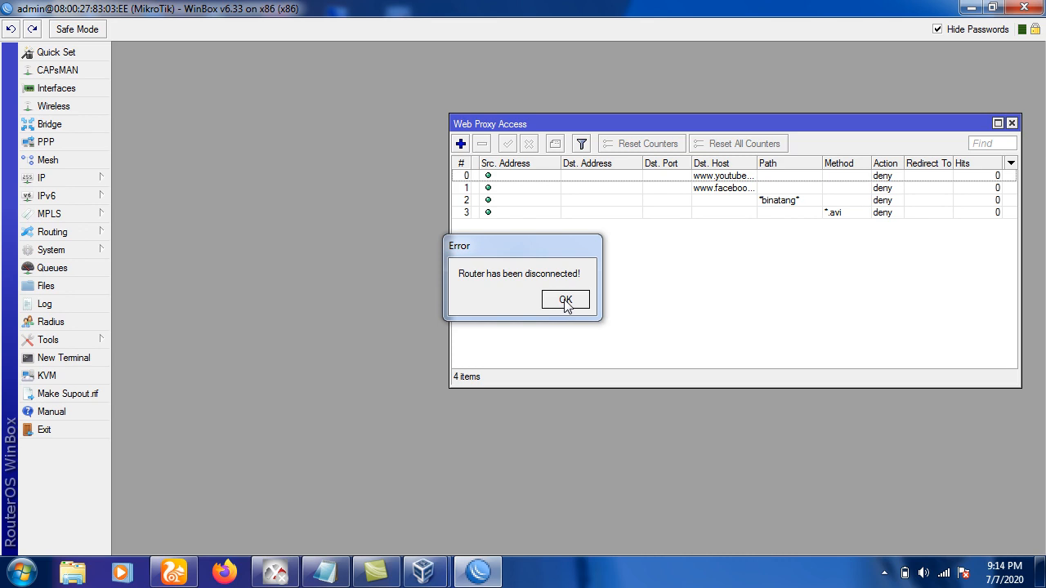
left_click(564, 302)
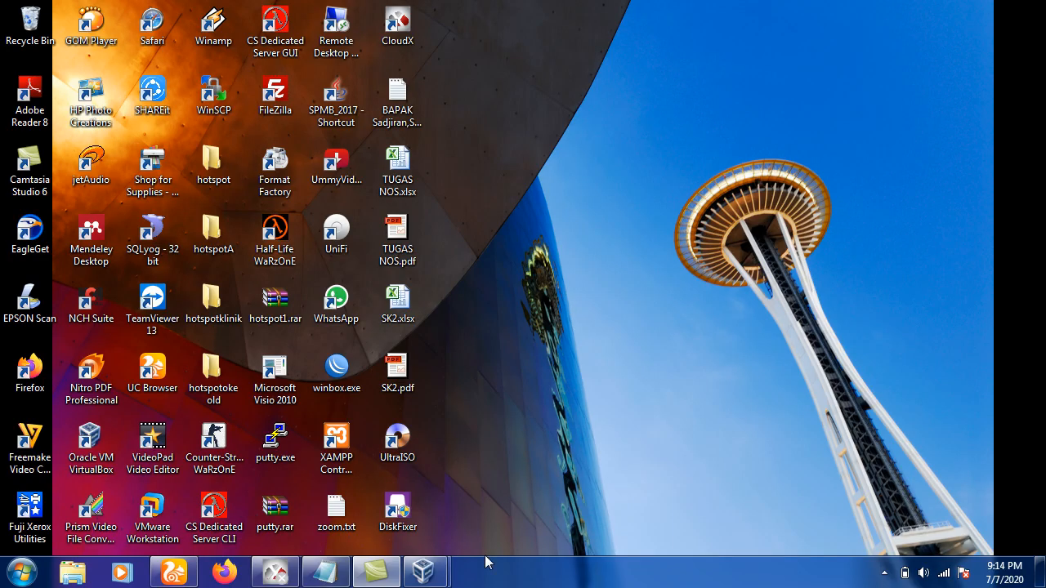
Confirm the mikrotik VM is rebooting, minimize its console, and relaunch winbox.exe.
mouse_move(429, 584)
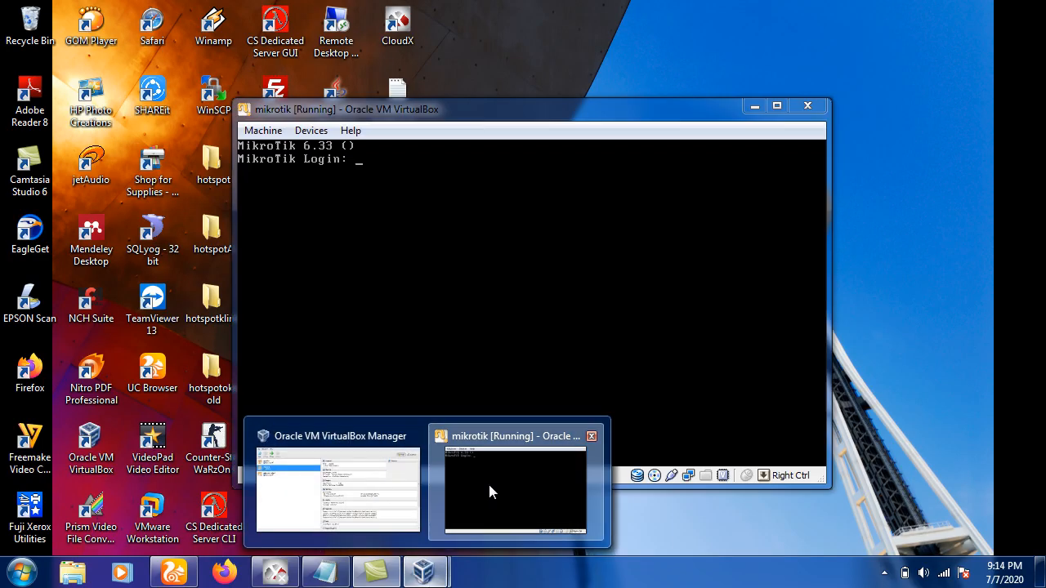
left_click(487, 481)
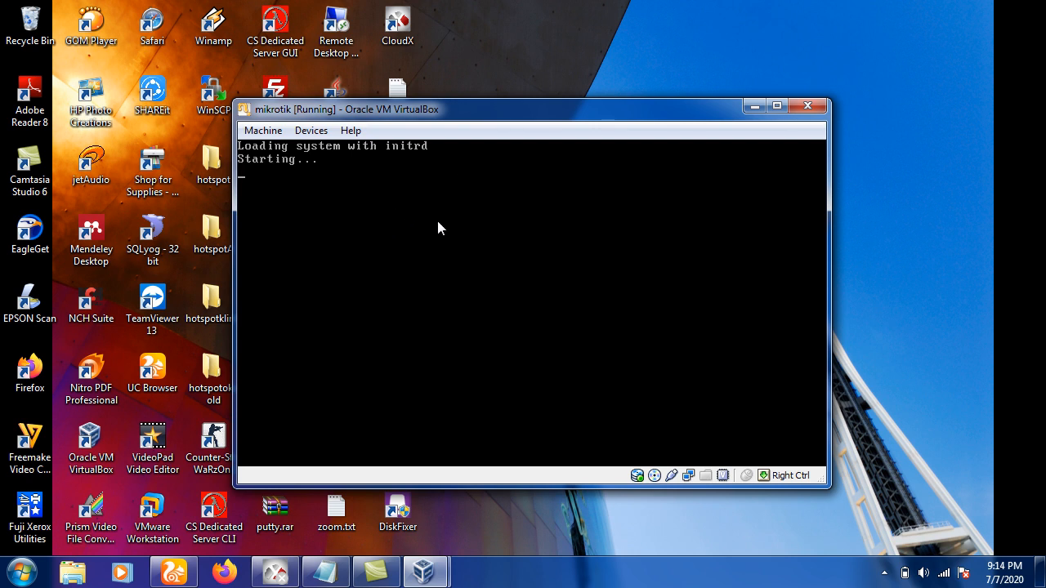
left_click(750, 109)
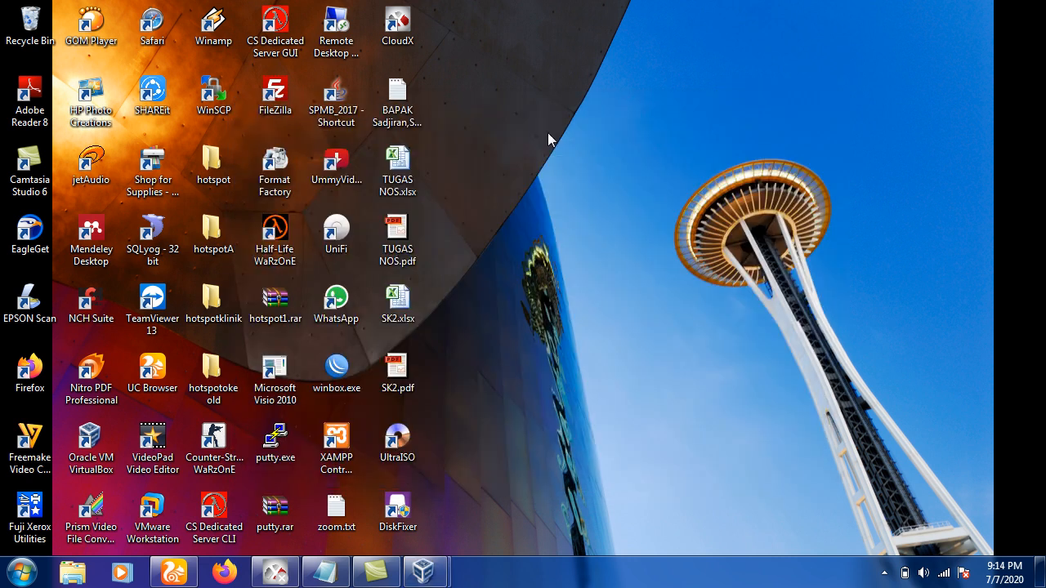
double_click(357, 372)
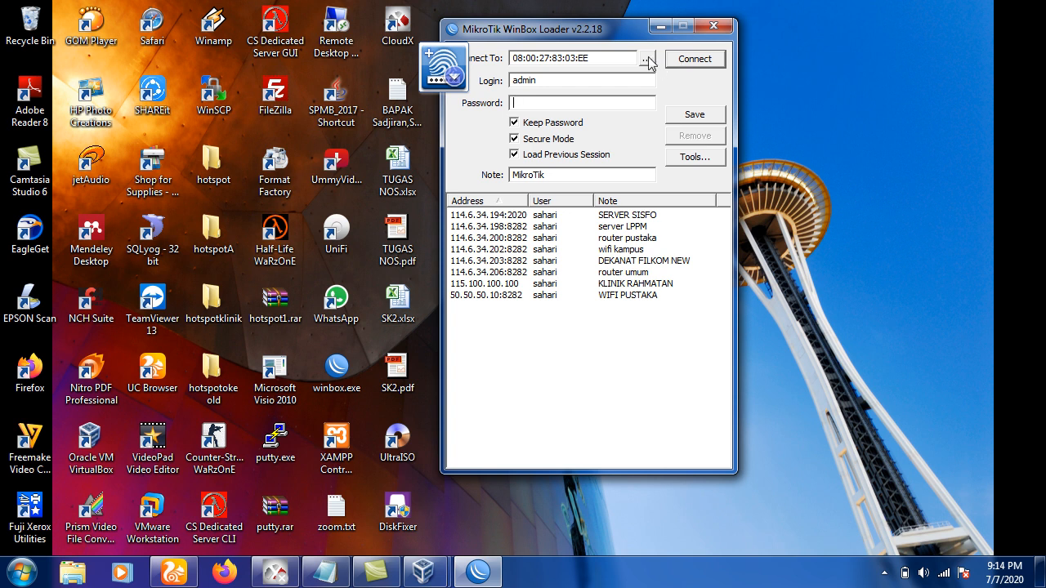
Connect to router 08:00:27:E6:B7:E8, maximize the session, and dismiss the software key notice.
left_click(647, 60)
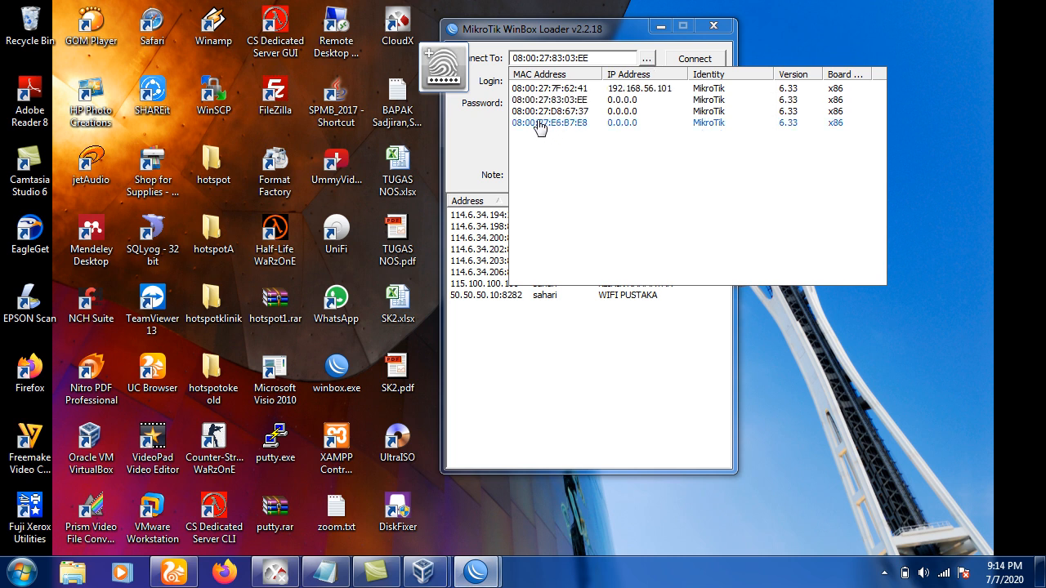
left_click(533, 123)
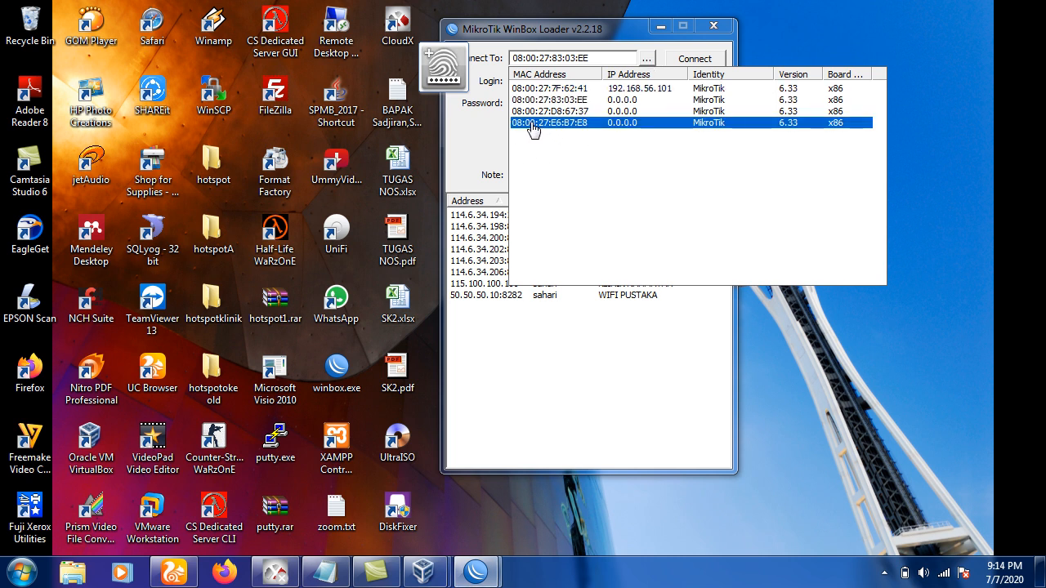
left_click(693, 60)
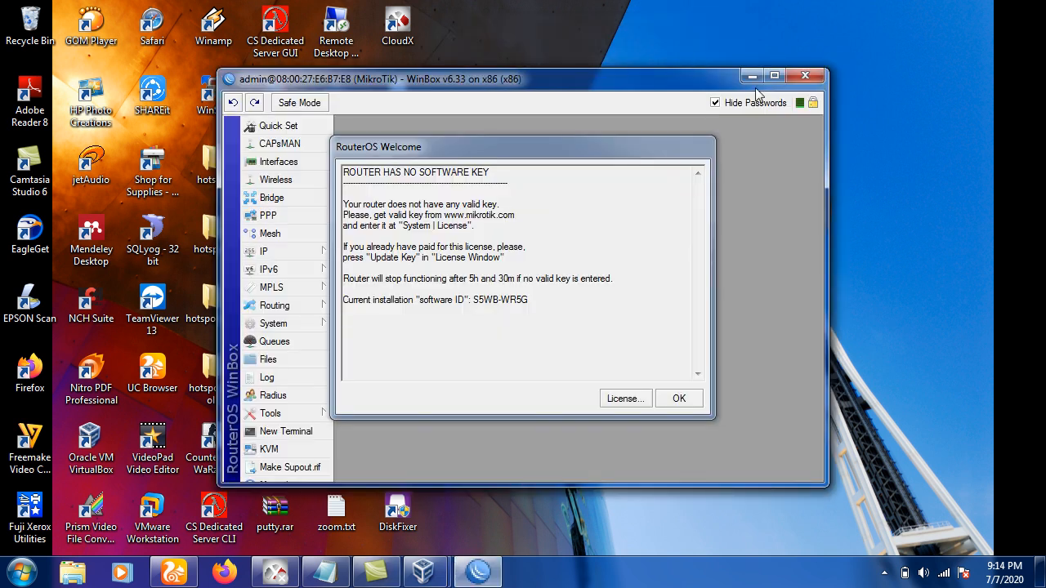
left_click(774, 76)
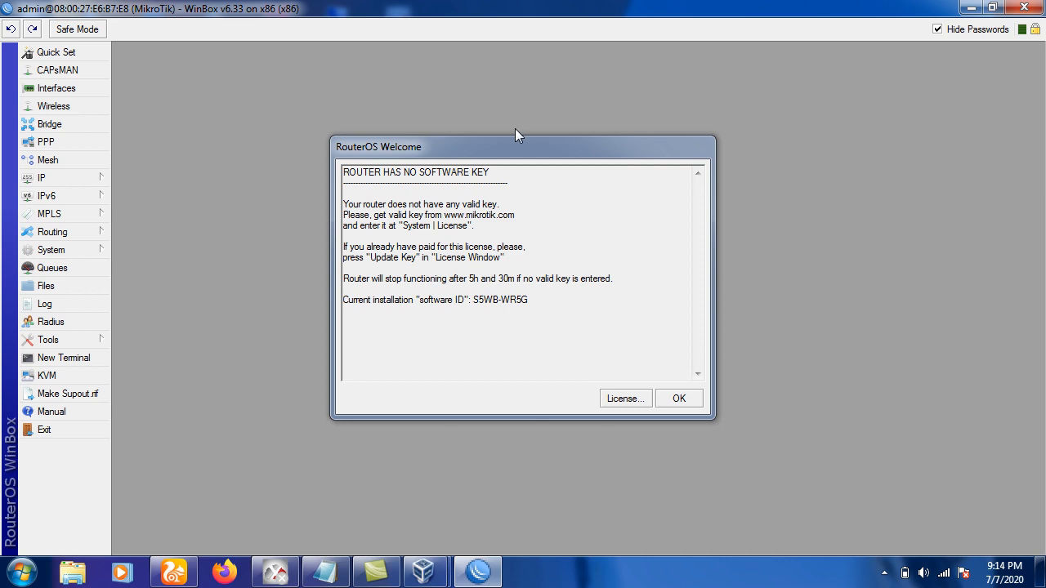
left_click_drag(509, 151, 439, 123)
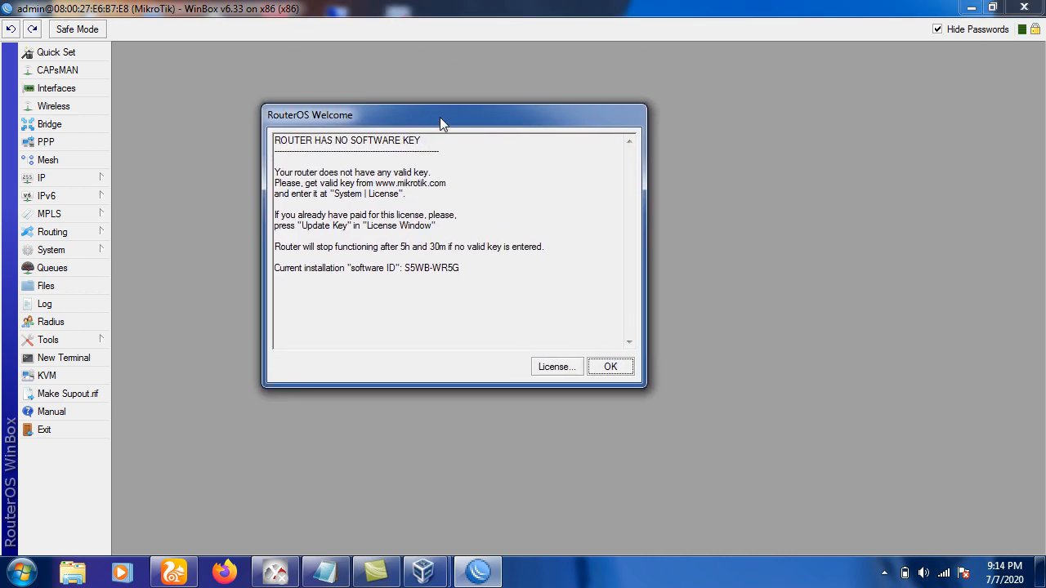
left_click(611, 367)
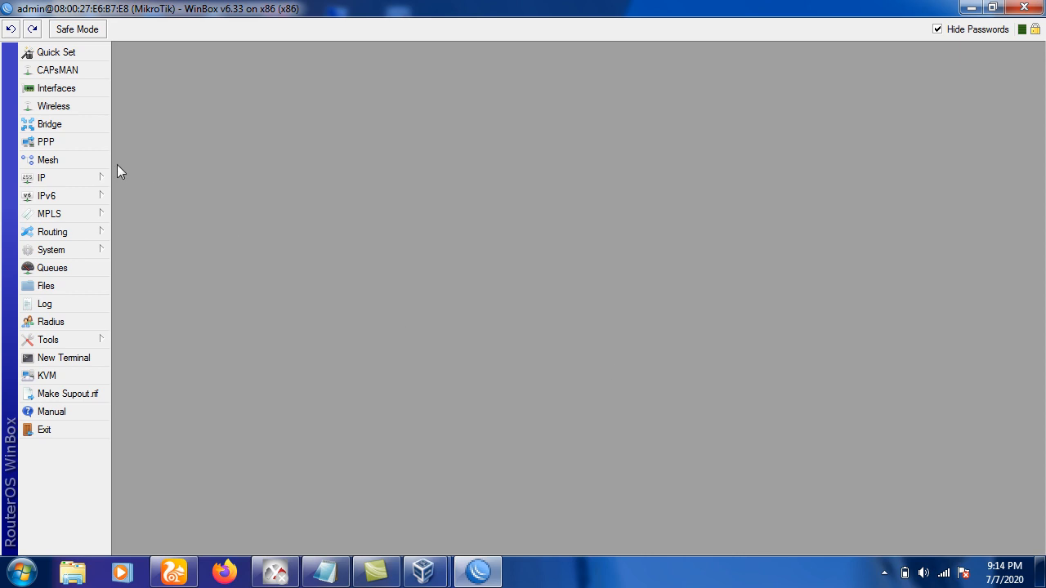
Check the router's current IP address list.
left_click(62, 173)
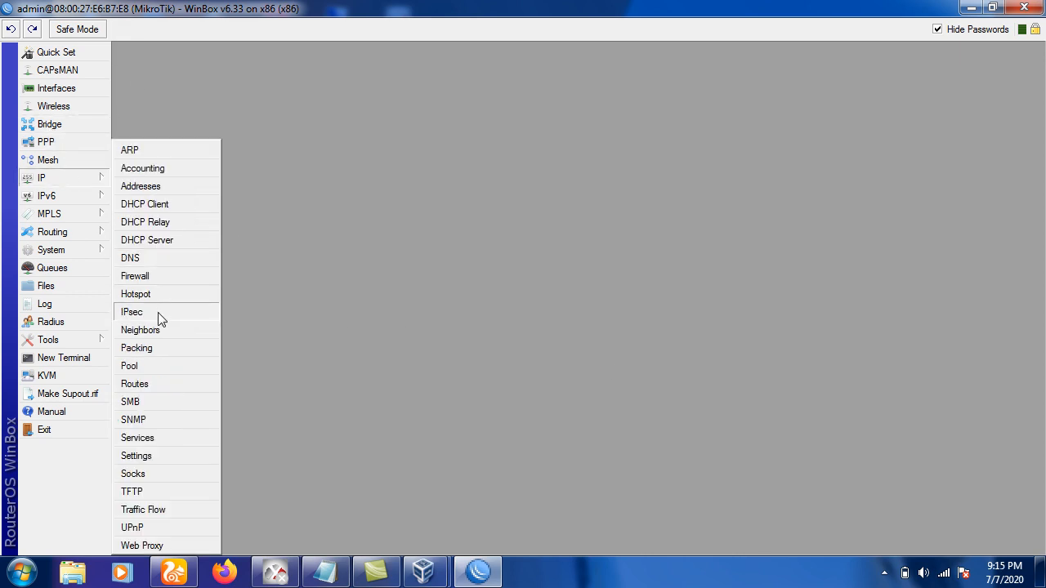
left_click(146, 189)
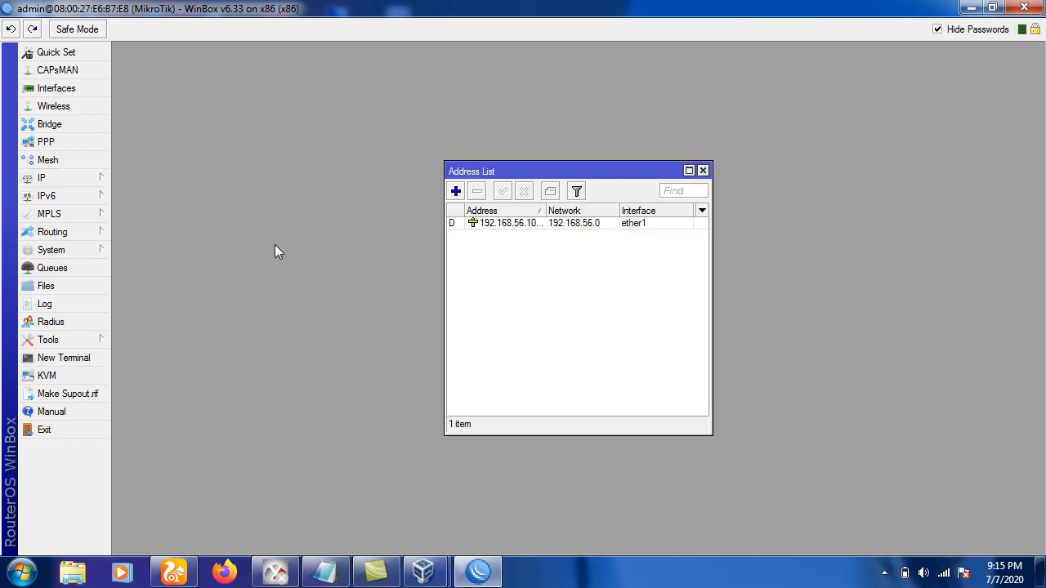
left_click(703, 171)
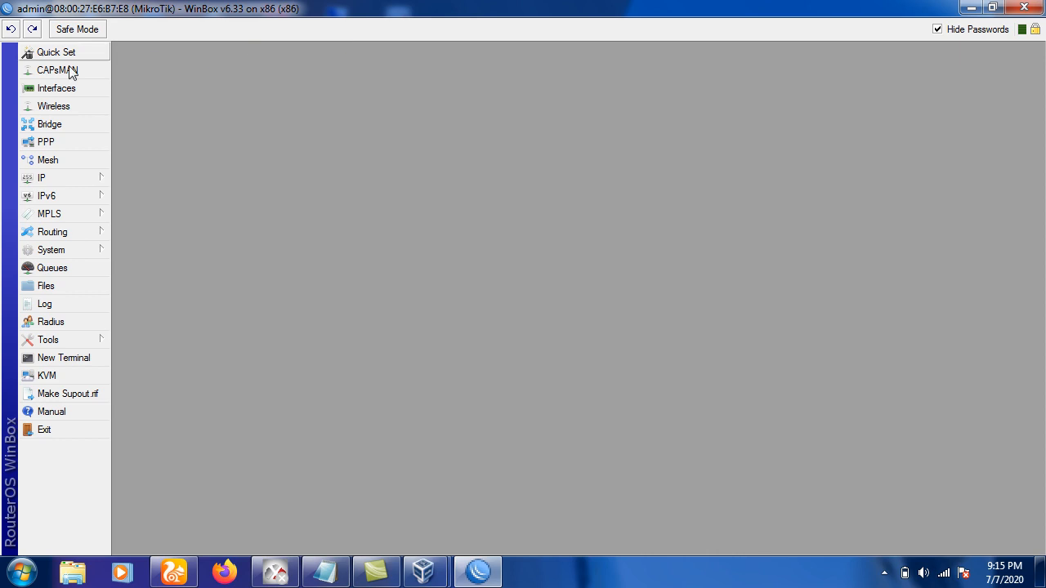
Rename interface ether1 to TELKOM and ether2 to LOKAL.
left_click(65, 93)
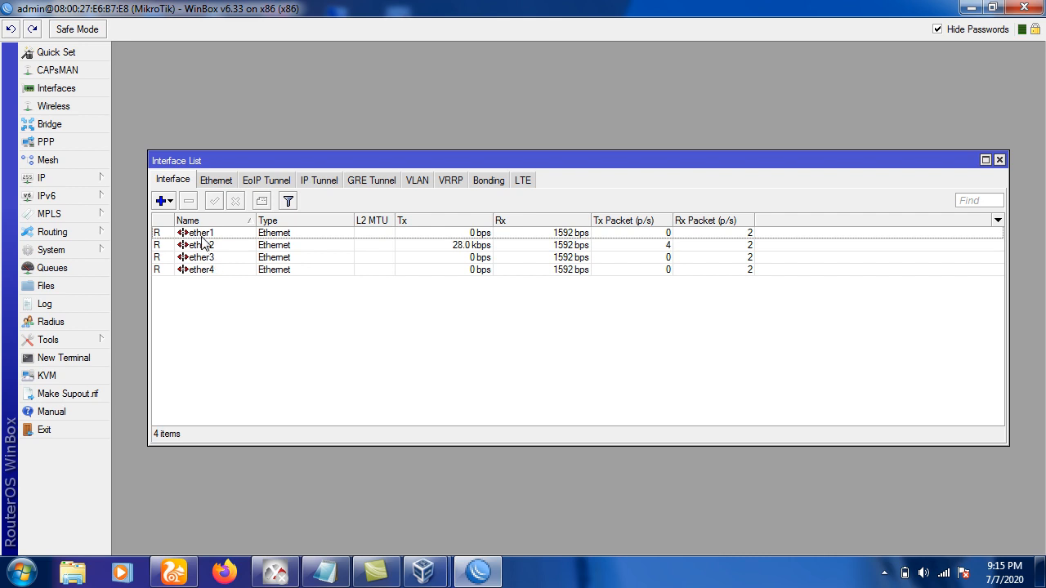
left_click(203, 236)
double_click(203, 237)
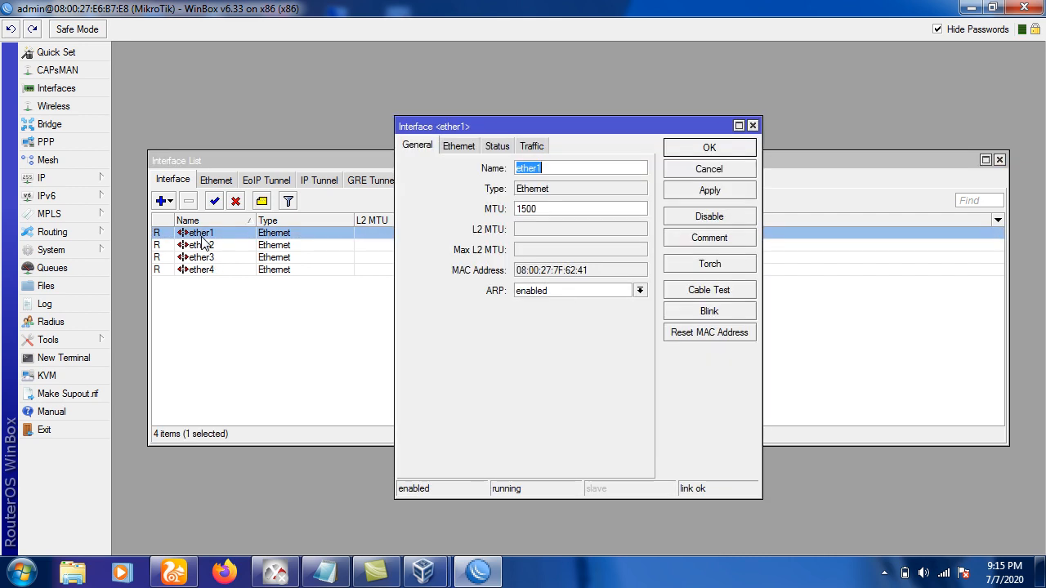
left_click(548, 125)
type("TELKOM")
left_click(692, 152)
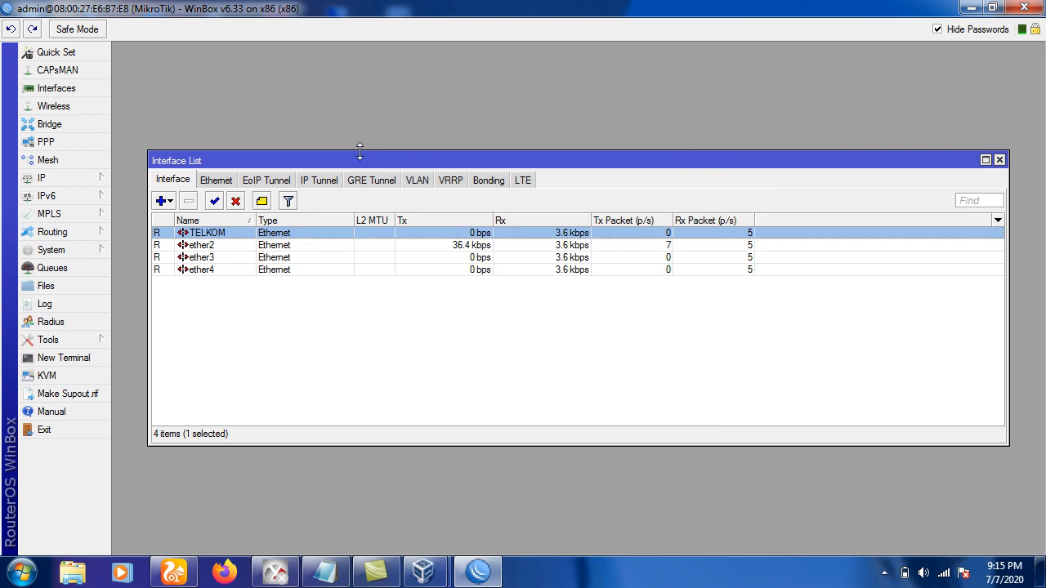
double_click(207, 247)
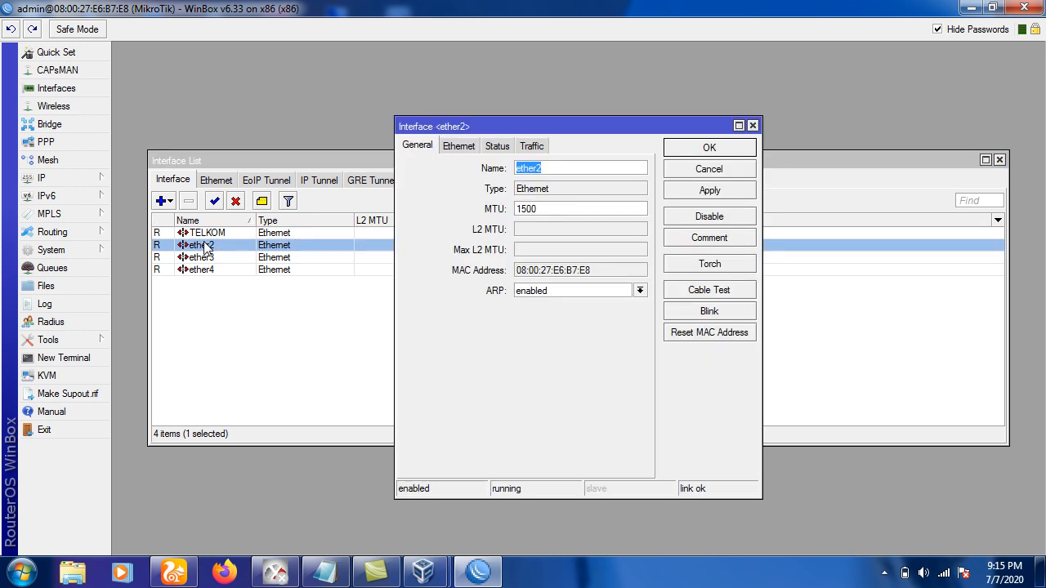
type("LOKAL")
left_click(711, 149)
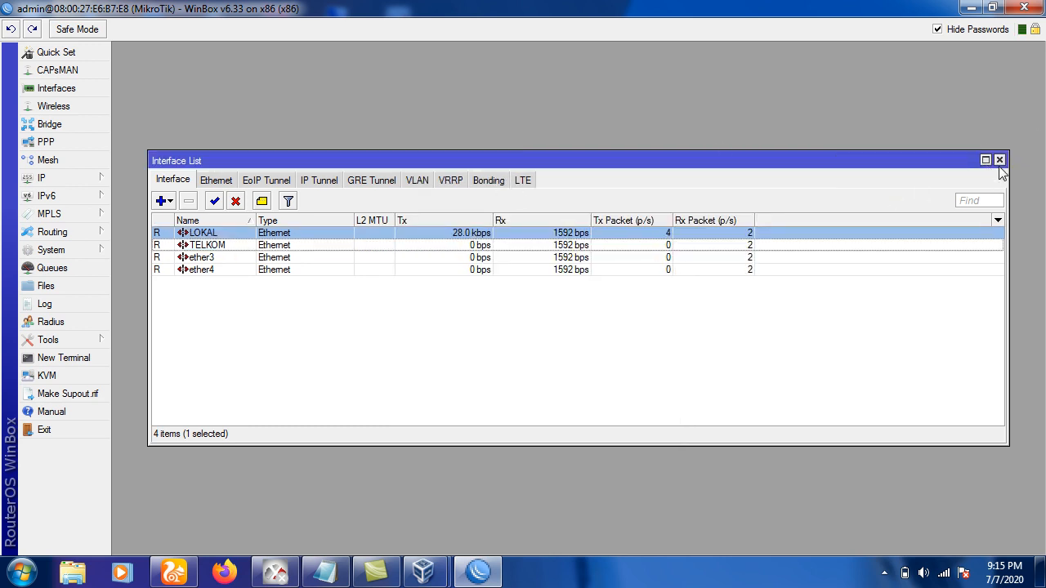
left_click(998, 161)
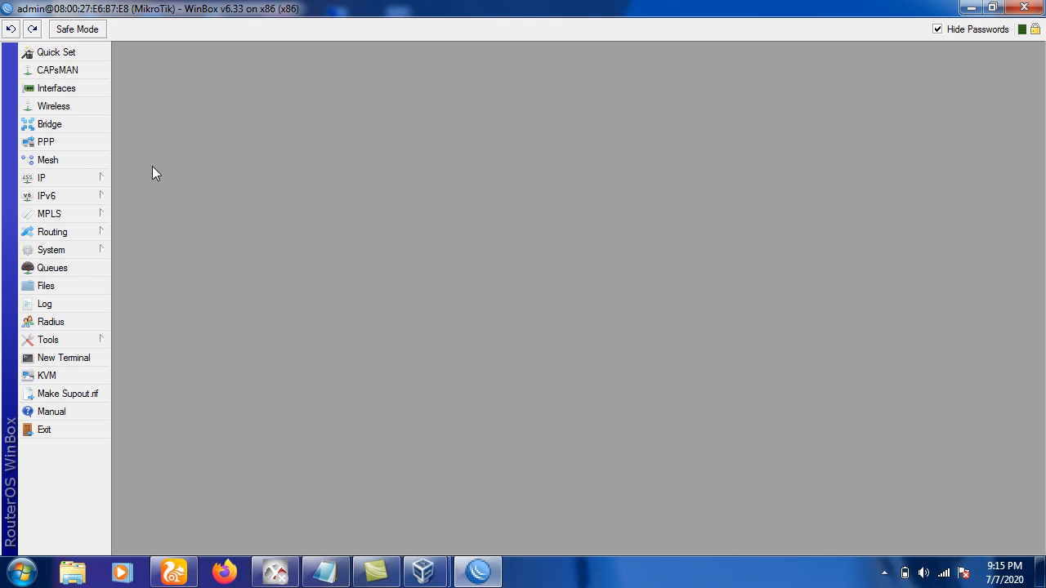
Remove the old 192.168.56.10 address and enlarge the address list window.
left_click(98, 179)
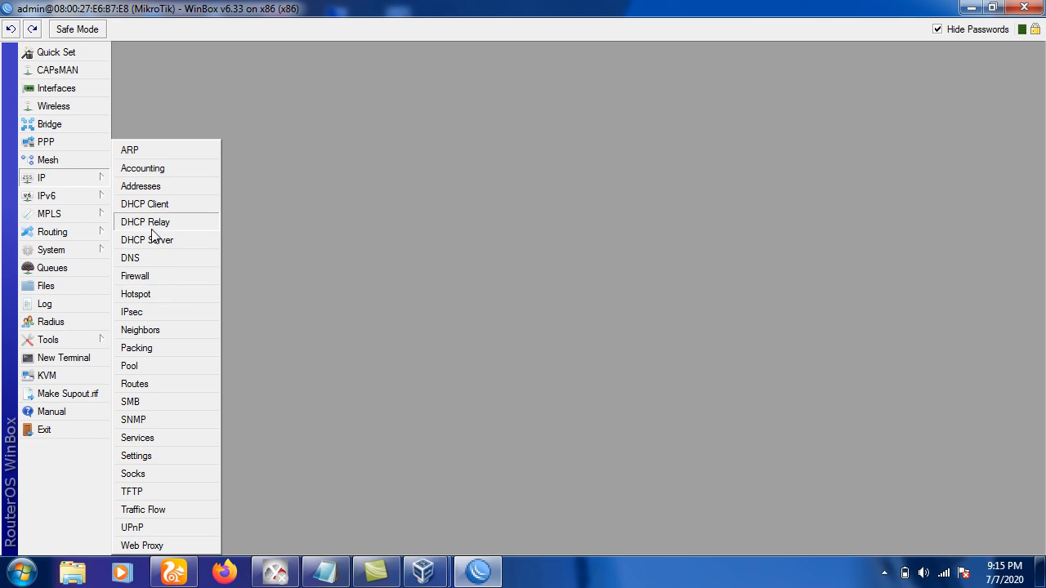
left_click(155, 189)
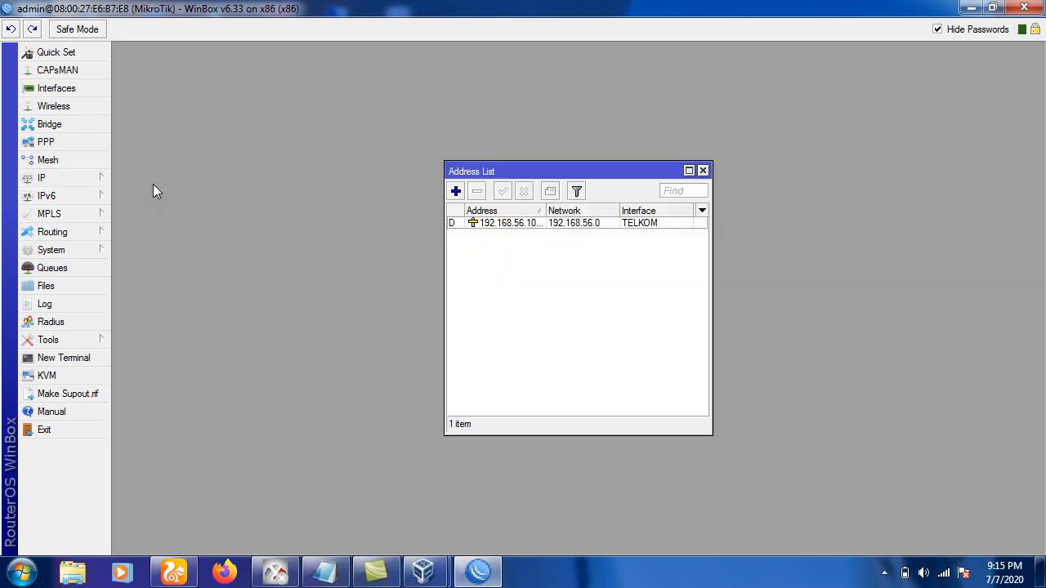
left_click(515, 223)
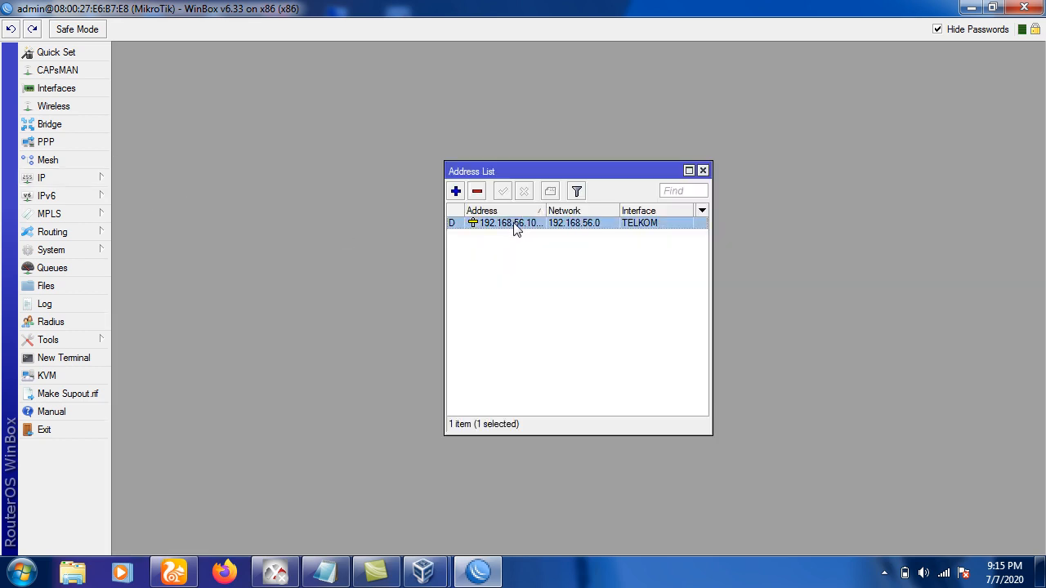
left_click(477, 191)
left_click_drag(542, 168, 274, 109)
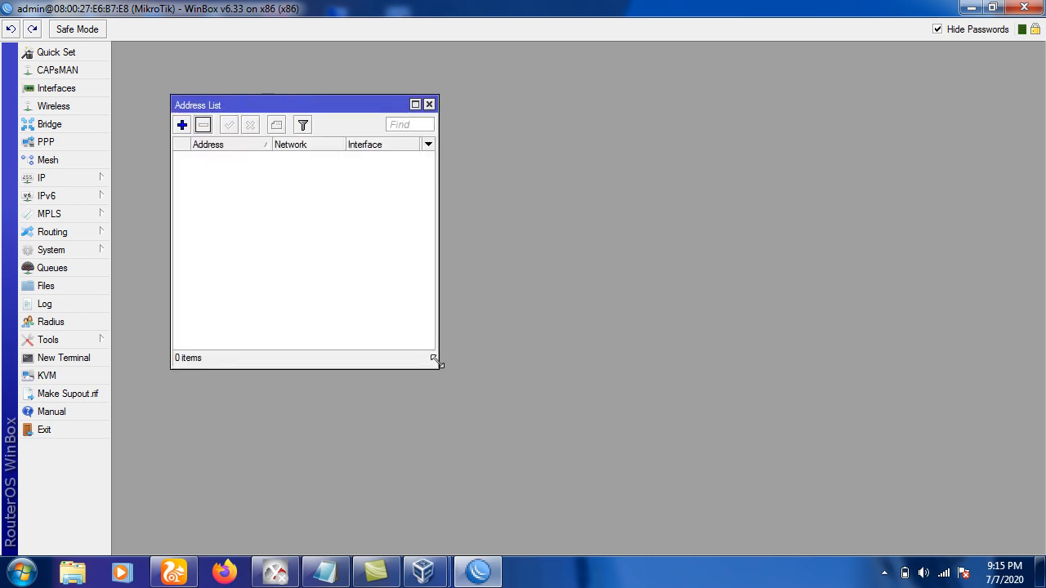
left_click_drag(439, 365, 873, 452)
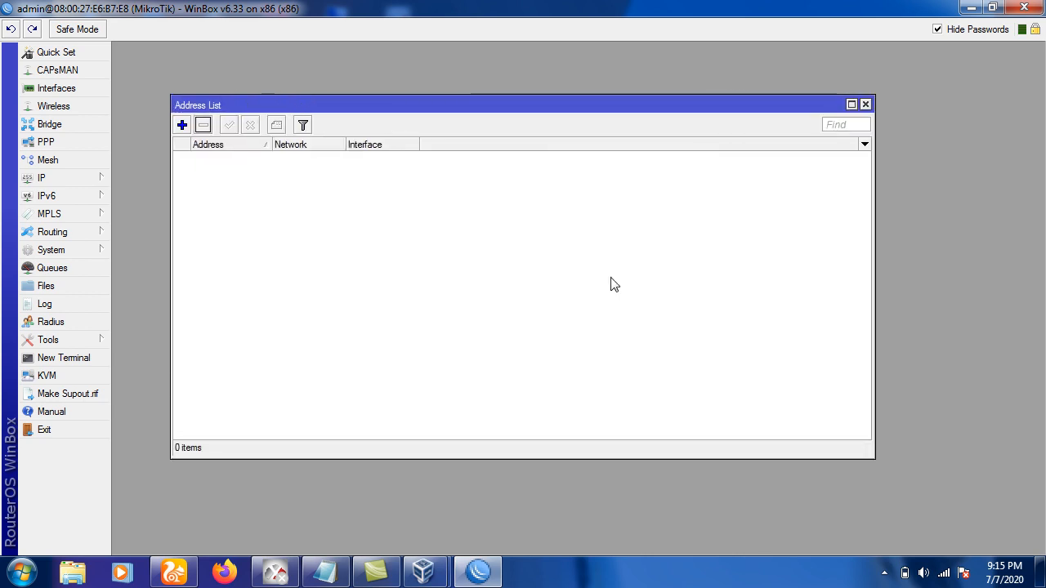
Add address 180.165.100.10/24 on the TELKOM interface.
left_click(182, 124)
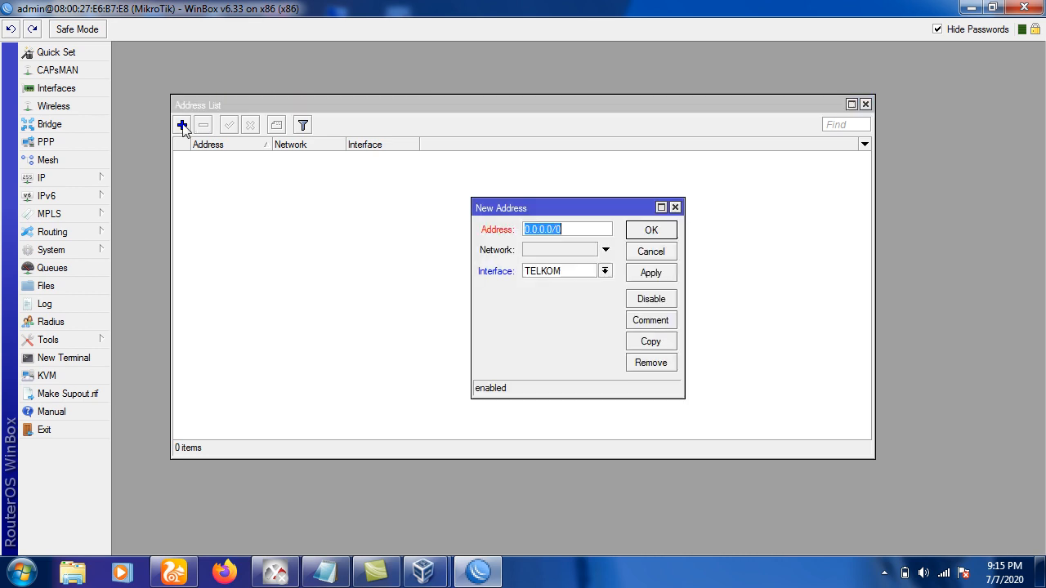
left_click(547, 279)
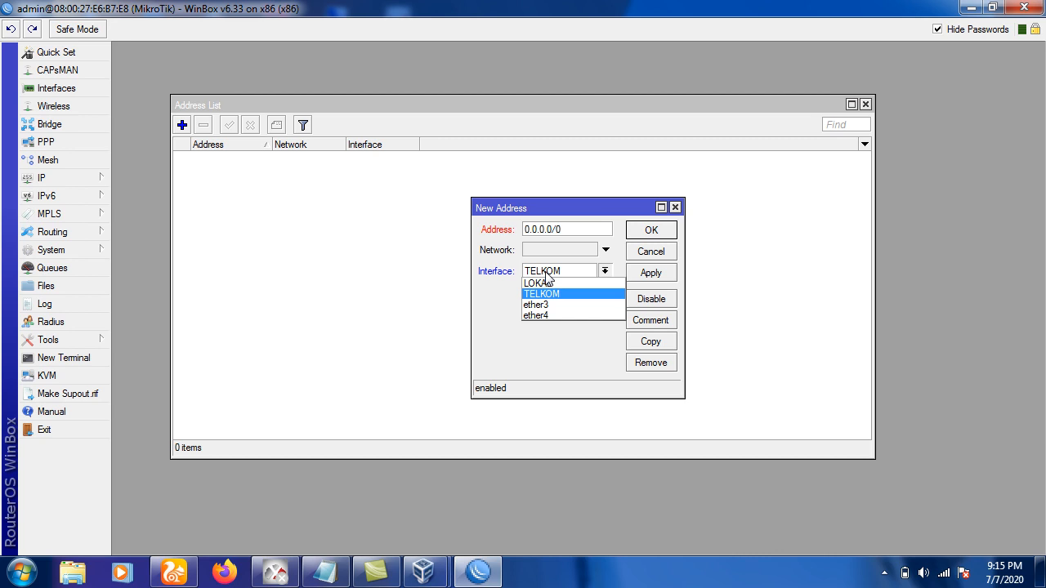
left_click(549, 293)
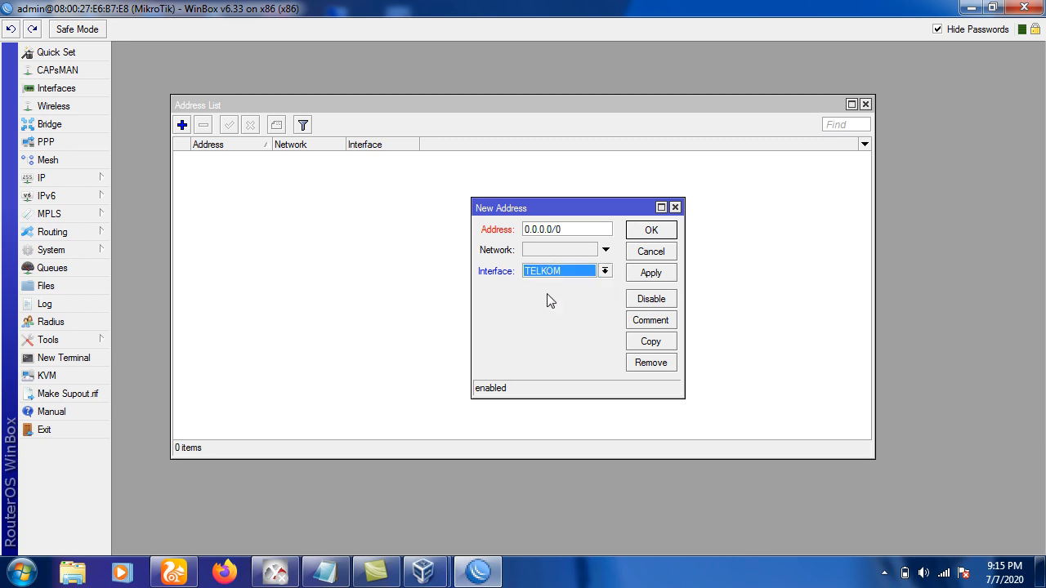
left_click_drag(570, 229, 446, 226)
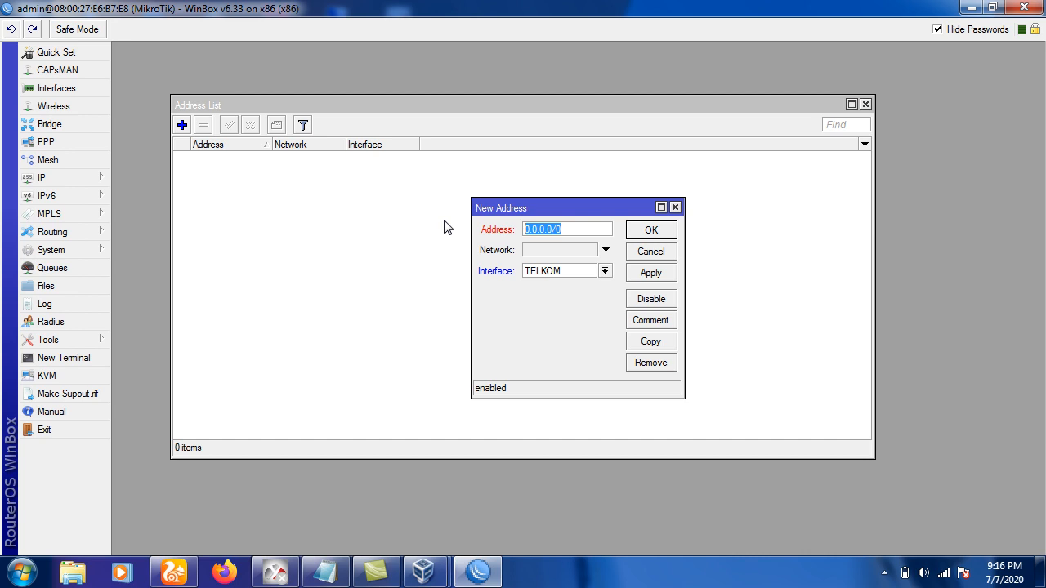
type("180.165.100.10/24")
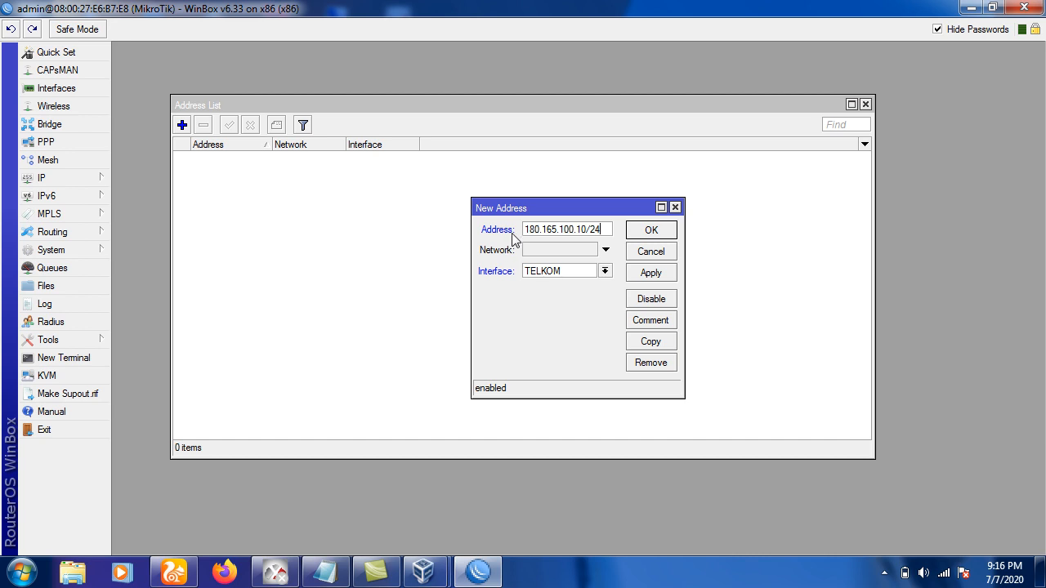
left_click(576, 273)
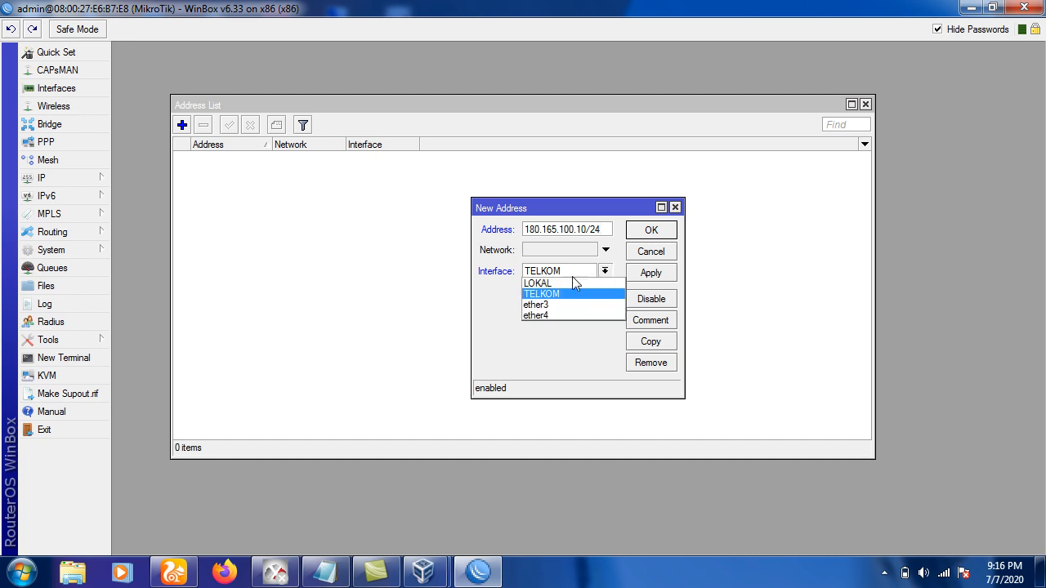
left_click(572, 294)
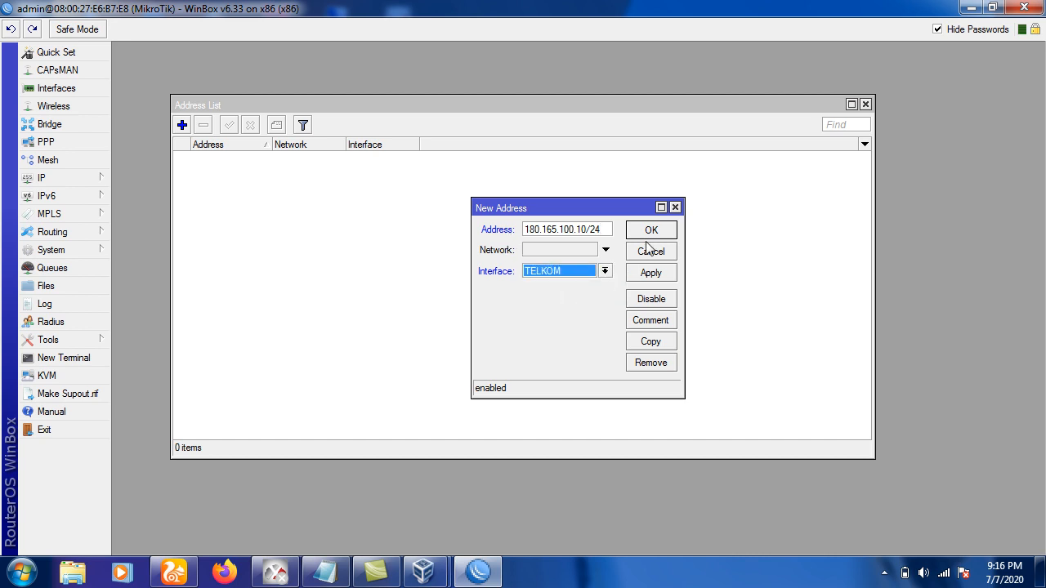
left_click(650, 229)
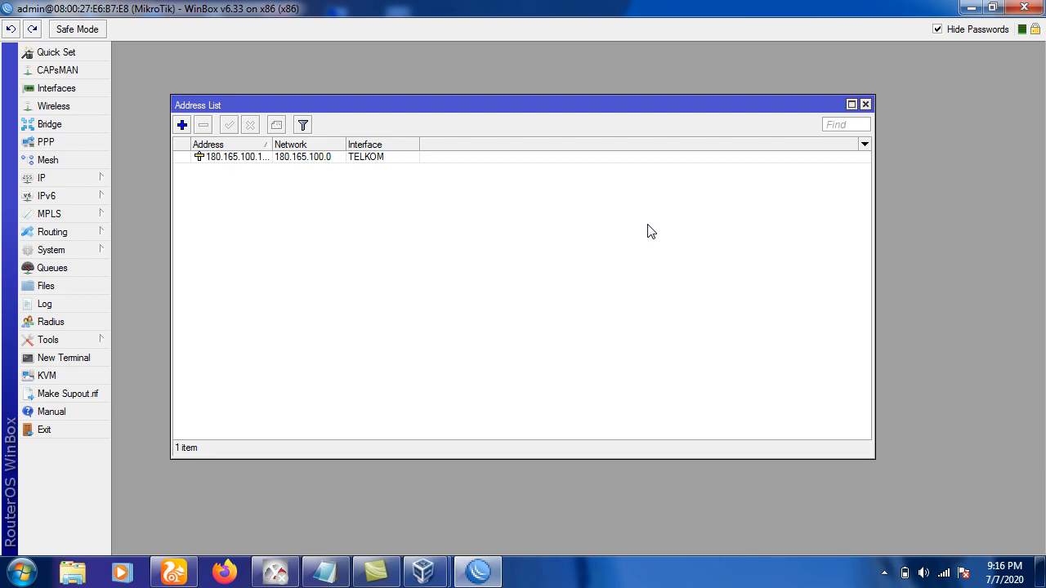
left_click(314, 159)
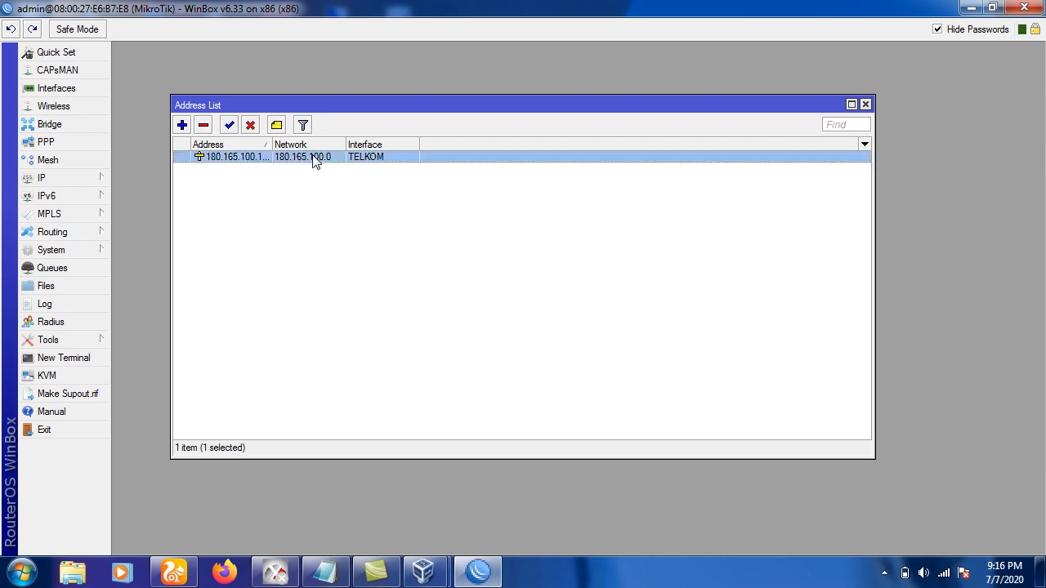
Add address 200.100.10.1/24 on the LOKAL interface.
left_click(183, 130)
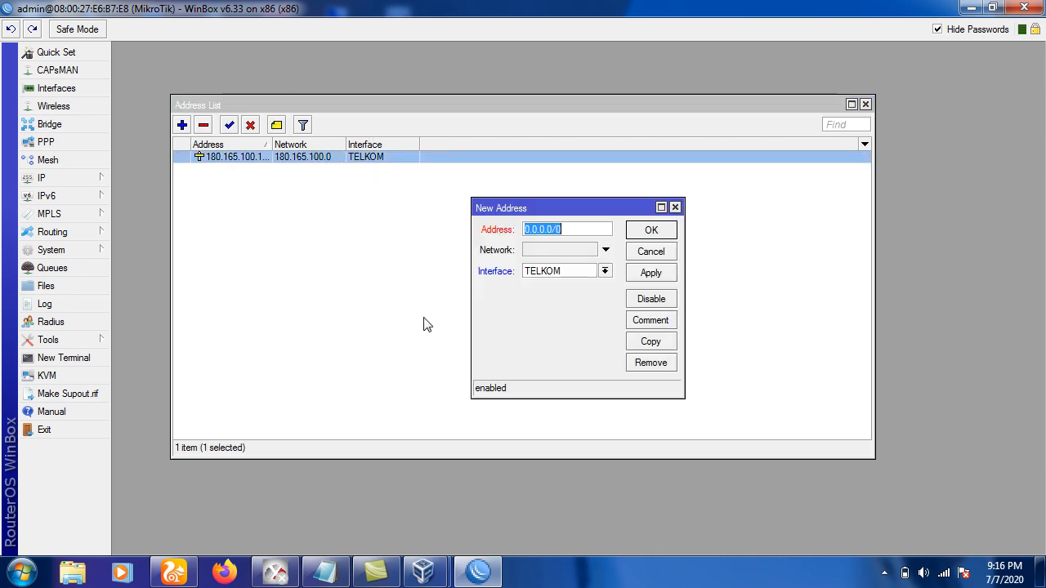
left_click(560, 271)
left_click(553, 284)
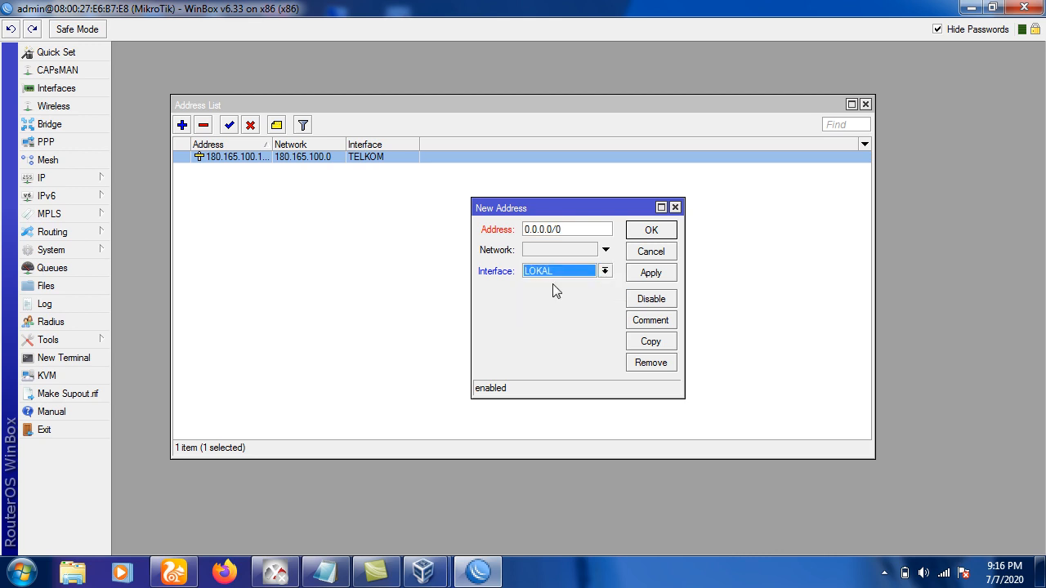
left_click_drag(559, 235, 466, 217)
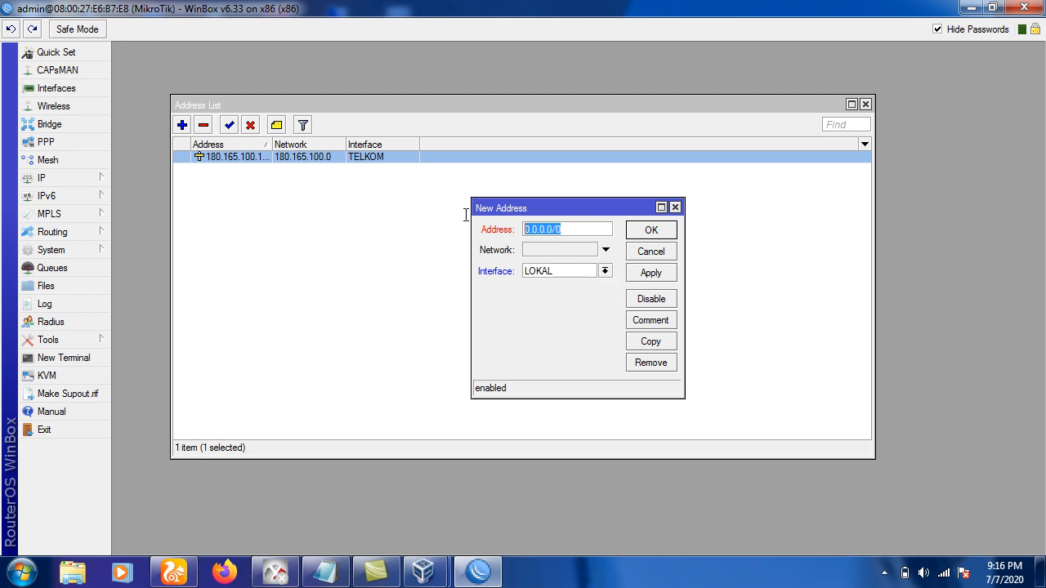
type("19")
key("BackSpace")
type("200.100.10")
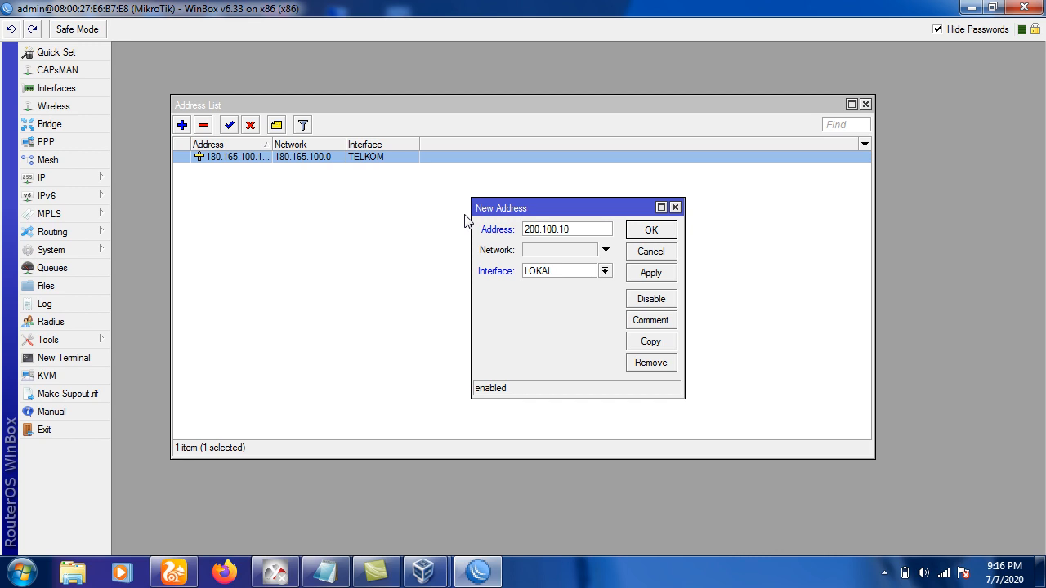
type(".1/24")
left_click(648, 234)
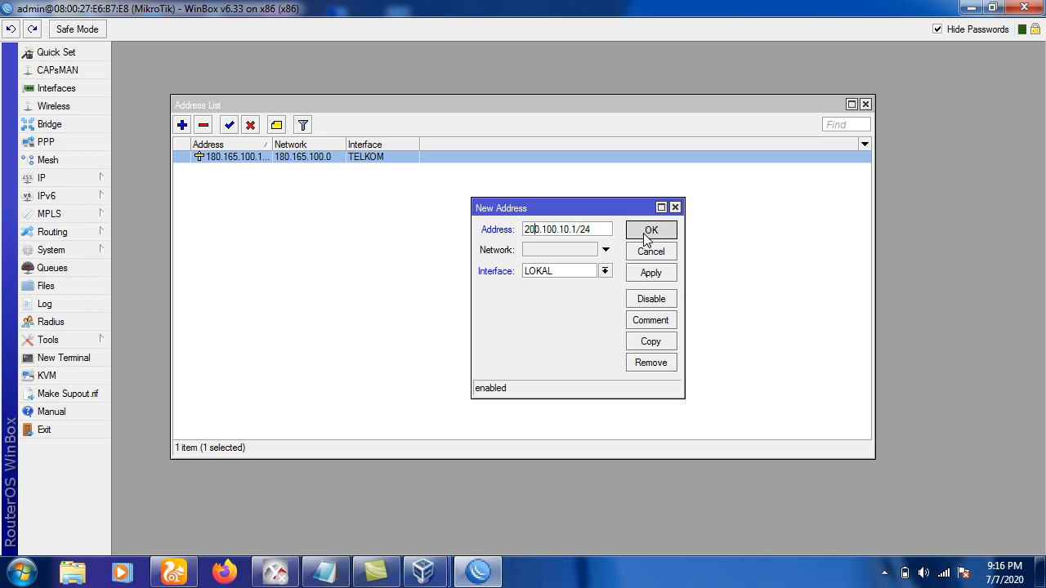
Check the TELKOM and LOKAL address entries, then close the address list.
left_click(329, 169)
left_click(329, 157)
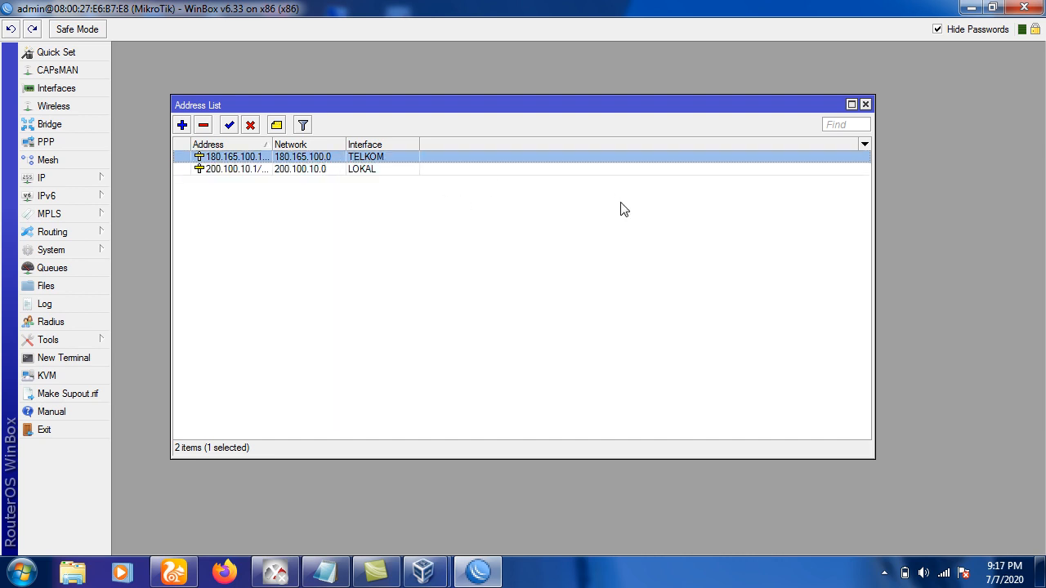
left_click(864, 107)
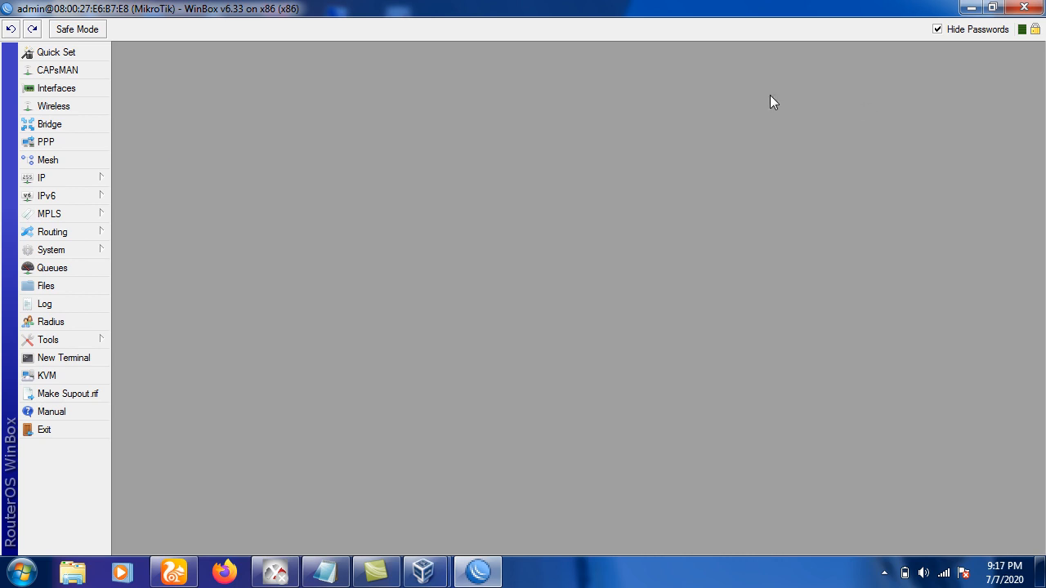
Set the DNS server to 8.8.8.8 with Allow Remote Requests enabled.
left_click(89, 177)
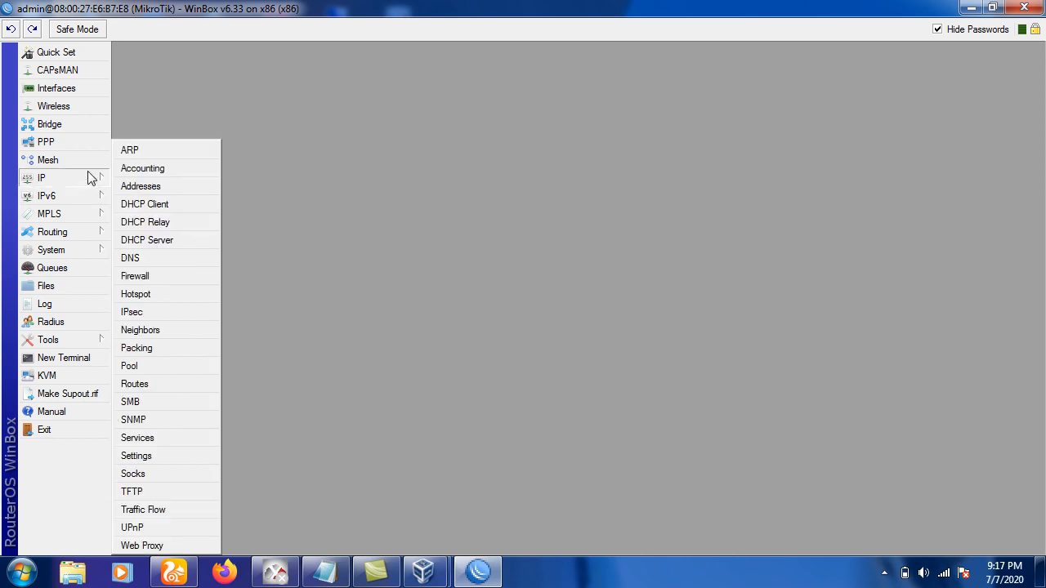
left_click(149, 259)
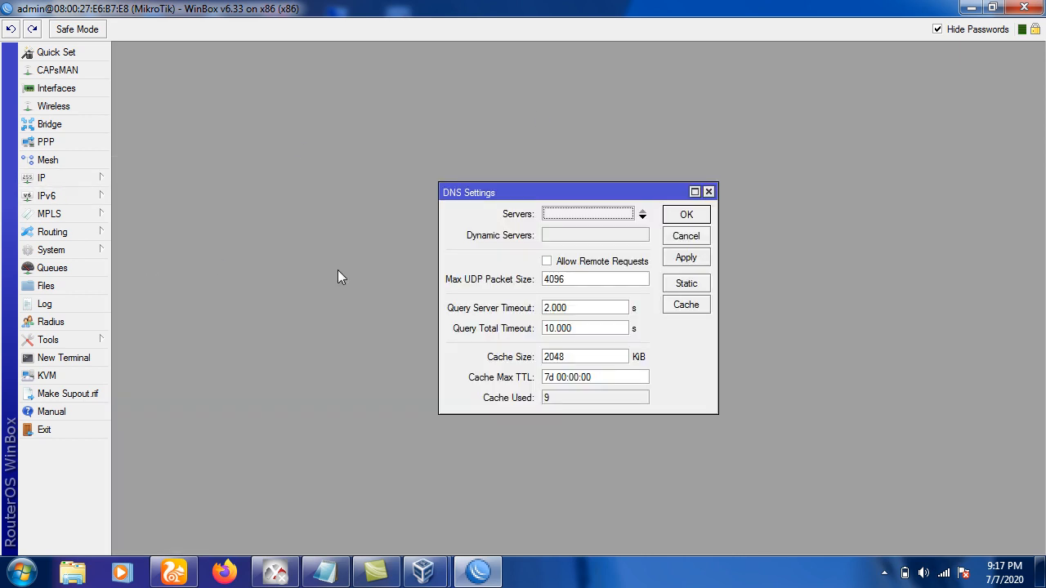
left_click(549, 214)
key("ctrl+c")
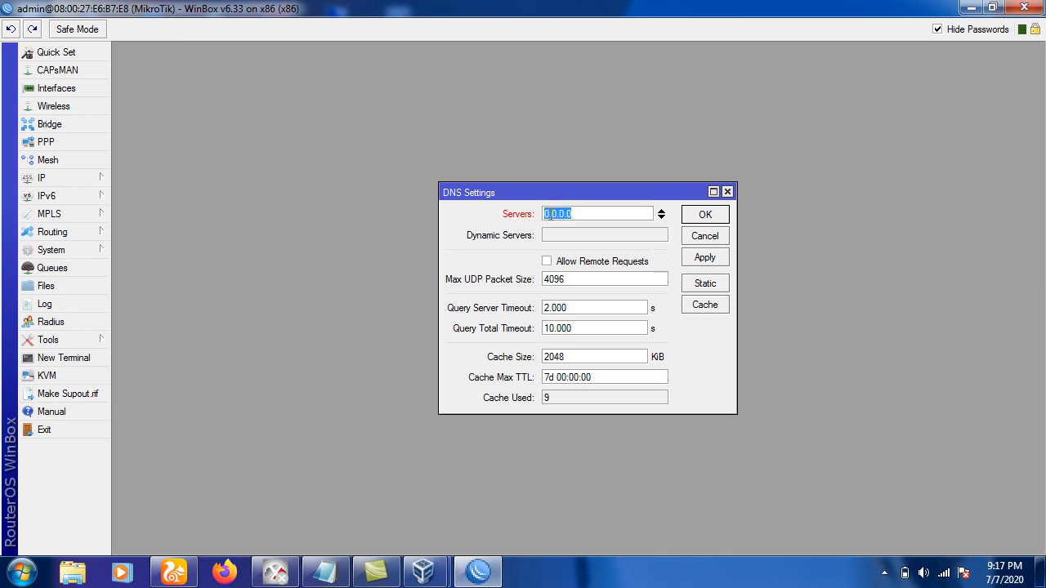
type("8.8.8.8")
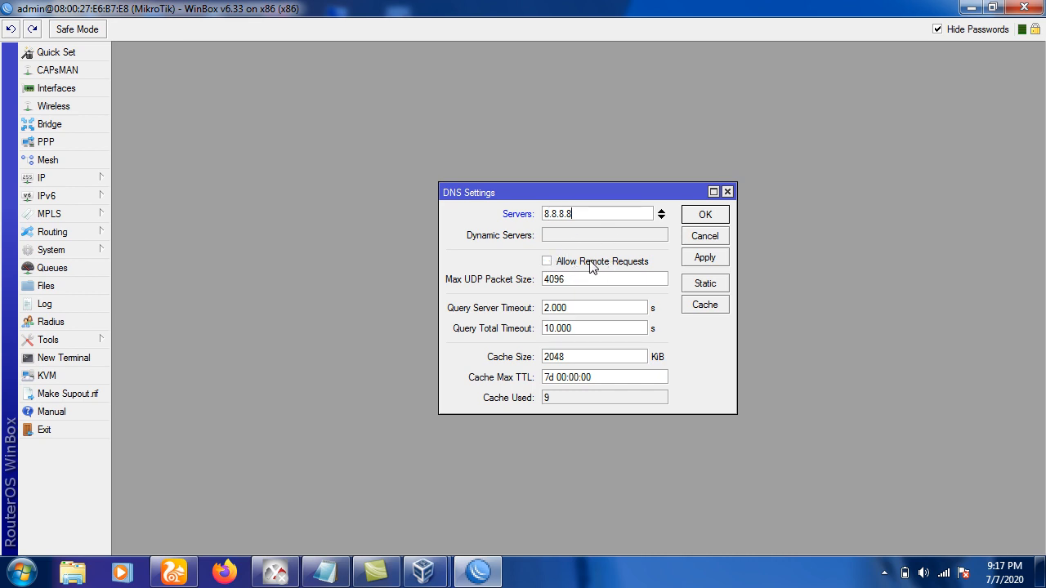
left_click(549, 262)
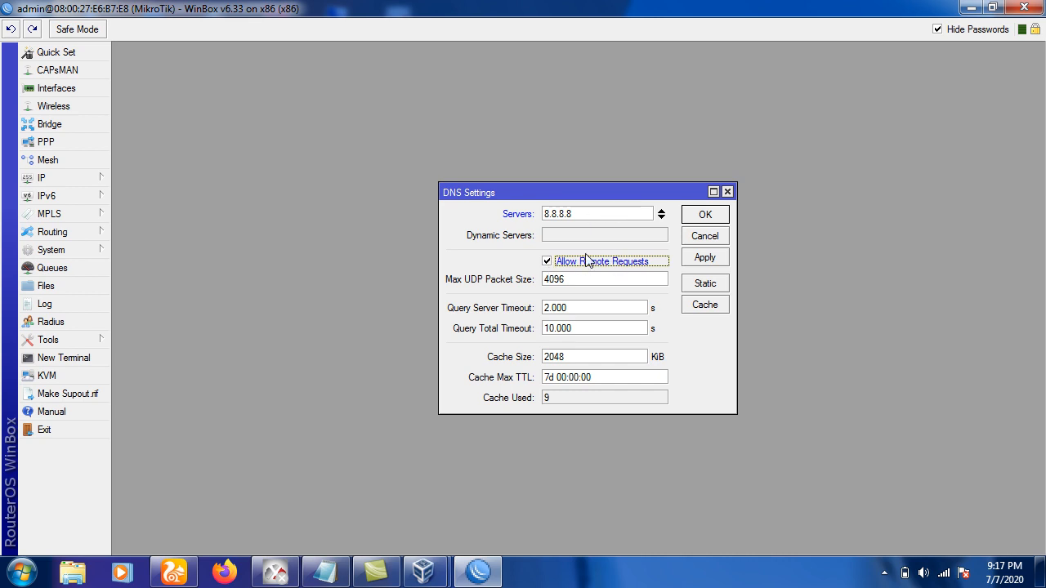
left_click(700, 214)
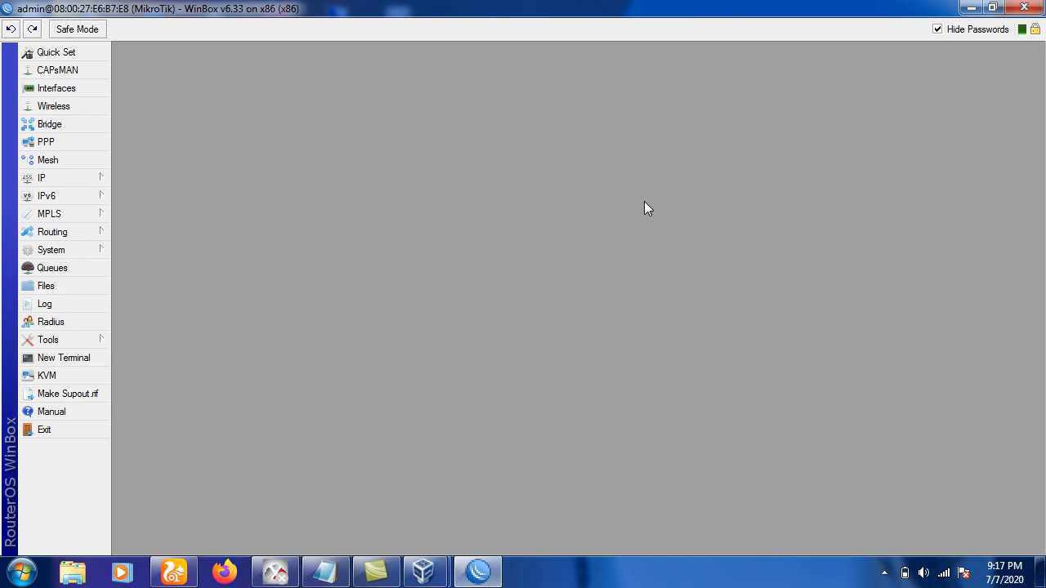
Add a route with Dst. Address 0.0.0.0/0 via gateway 180.165.100.254, then close the Route List.
left_click(101, 178)
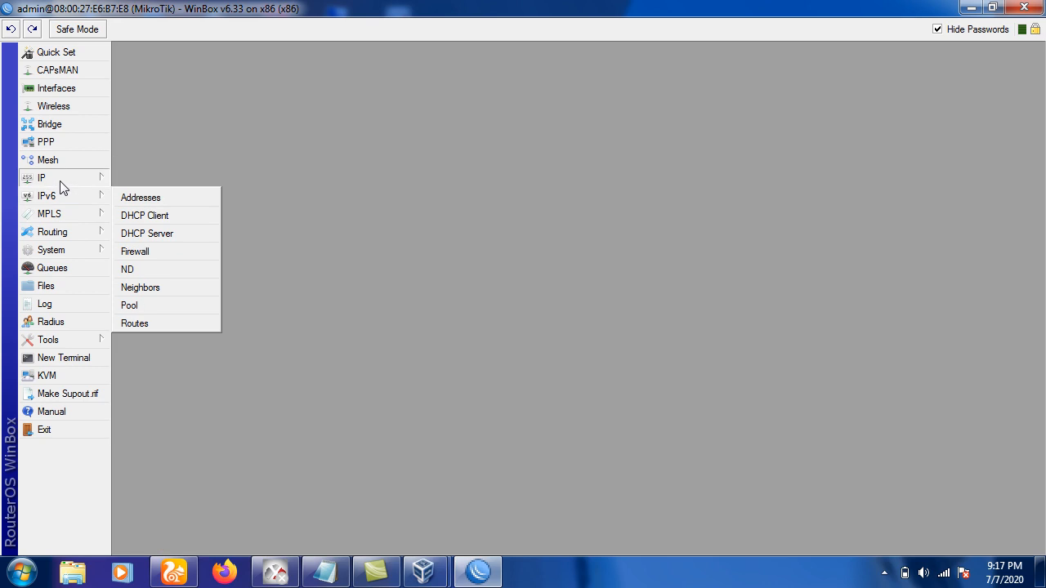
left_click(136, 384)
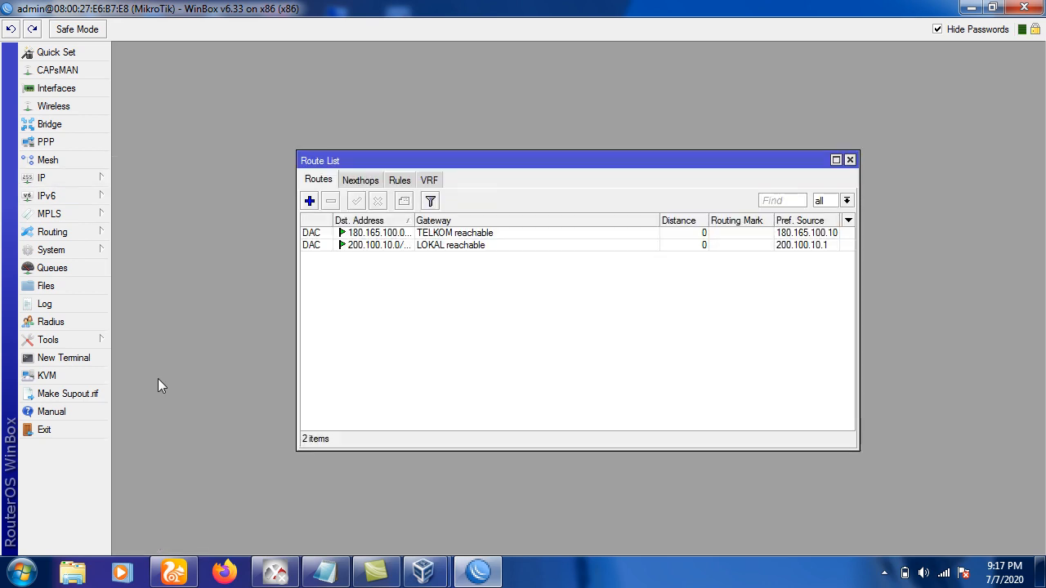
left_click(309, 202)
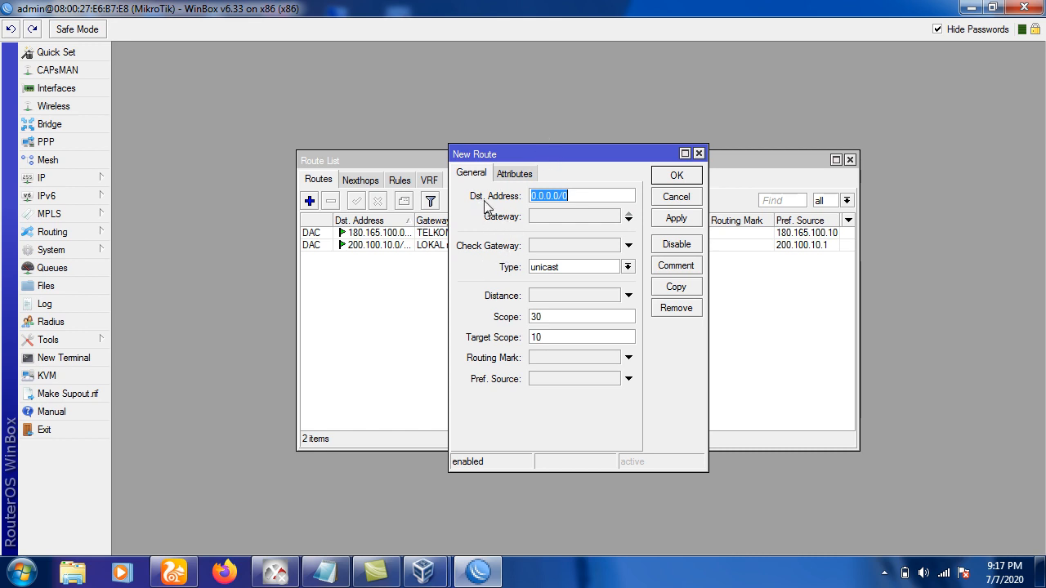
left_click(533, 219)
key("ctrl+v")
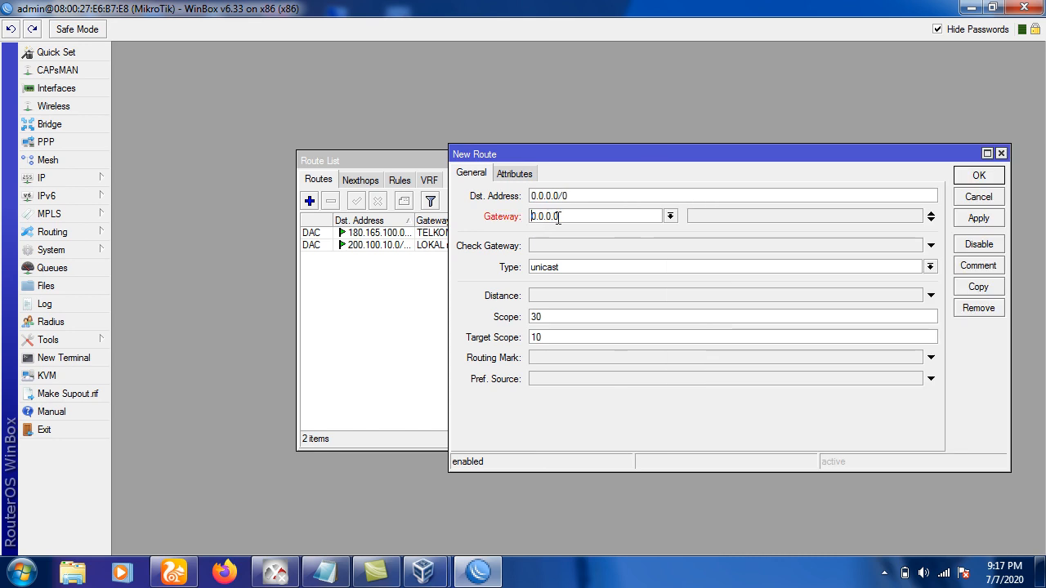
left_click_drag(560, 216, 522, 219)
type("80")
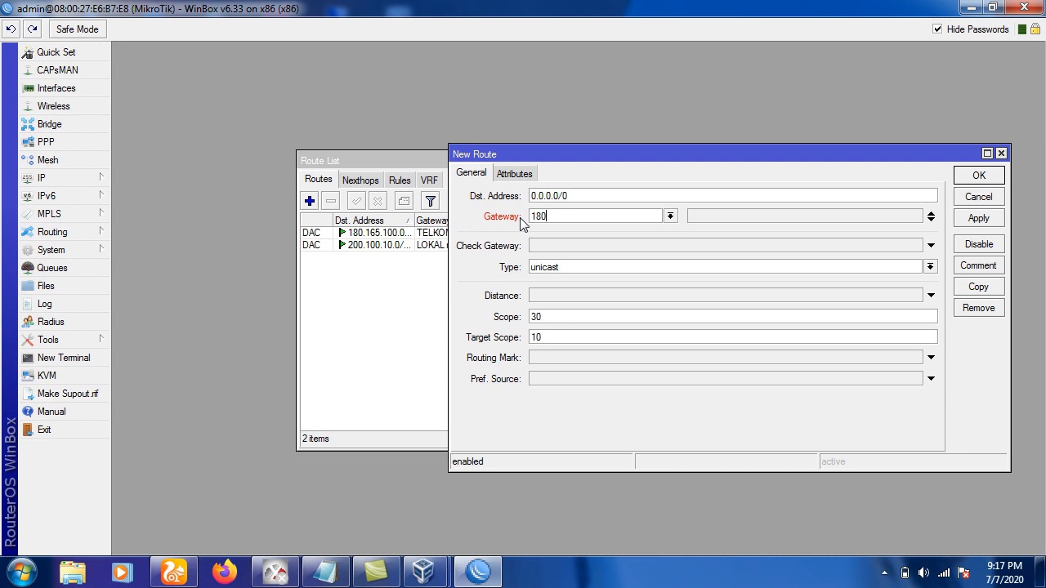
type(".165.100.24")
key("BackSpace")
type("54")
left_click(980, 176)
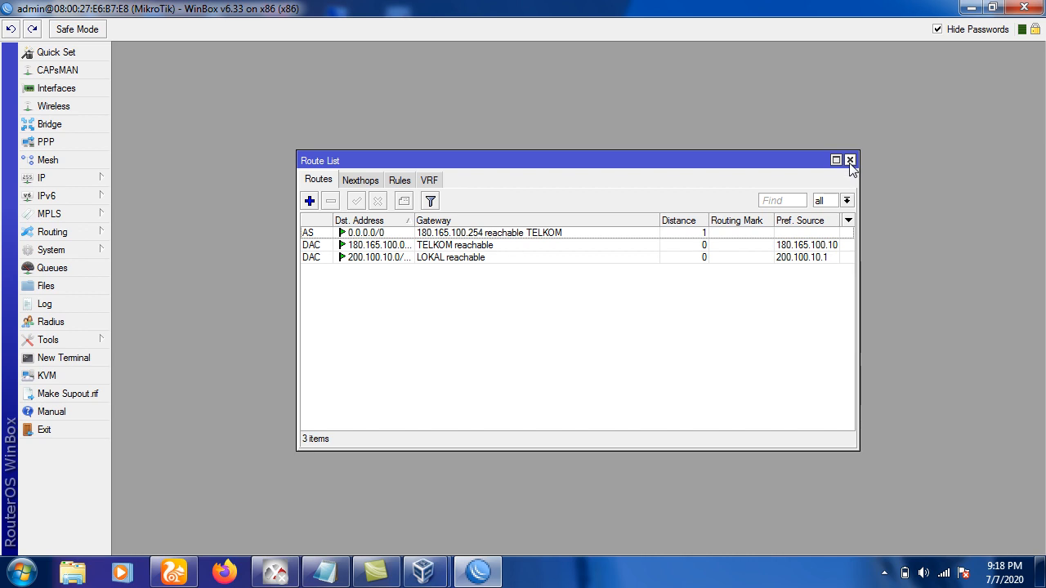
left_click(850, 160)
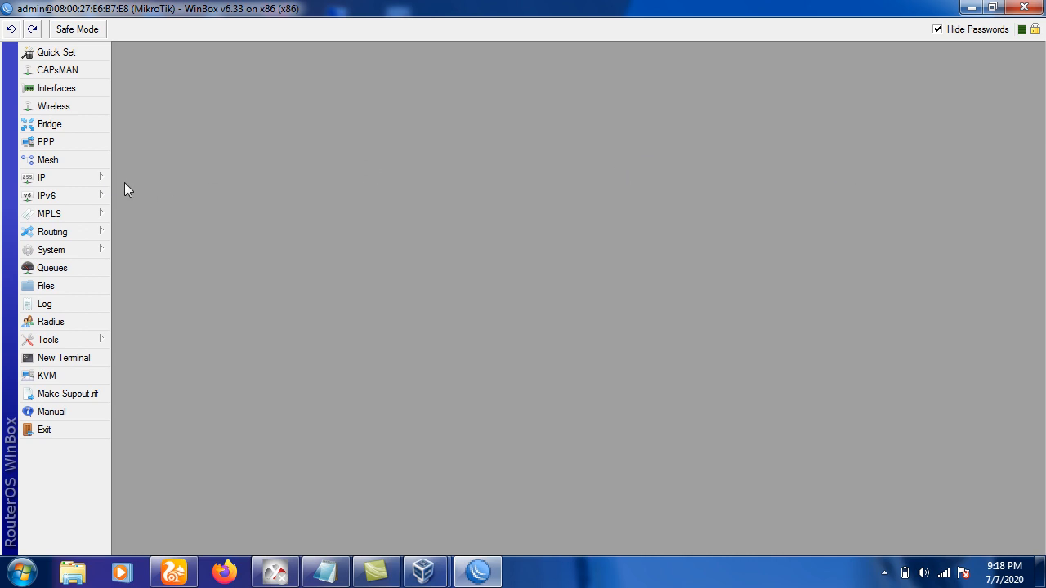
Add a NAT rule on chain srcnat with action masquerade, then close the Firewall window.
left_click(103, 177)
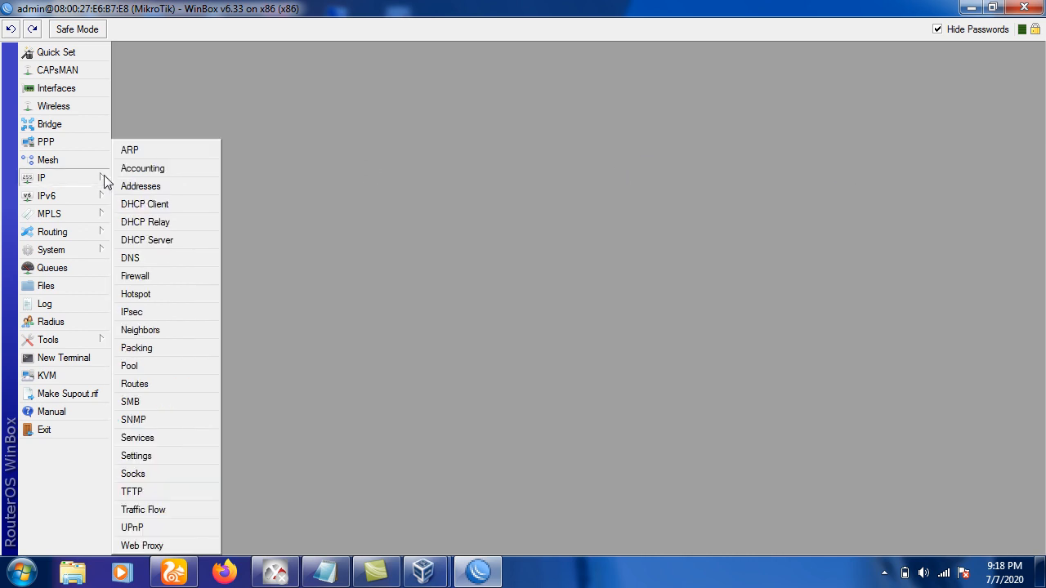
left_click(161, 280)
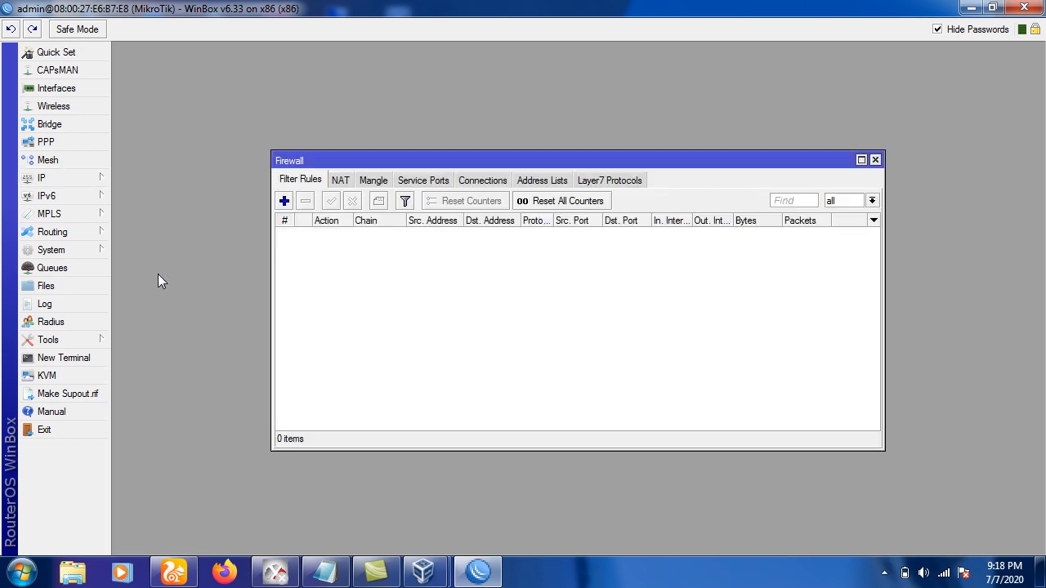
left_click(336, 179)
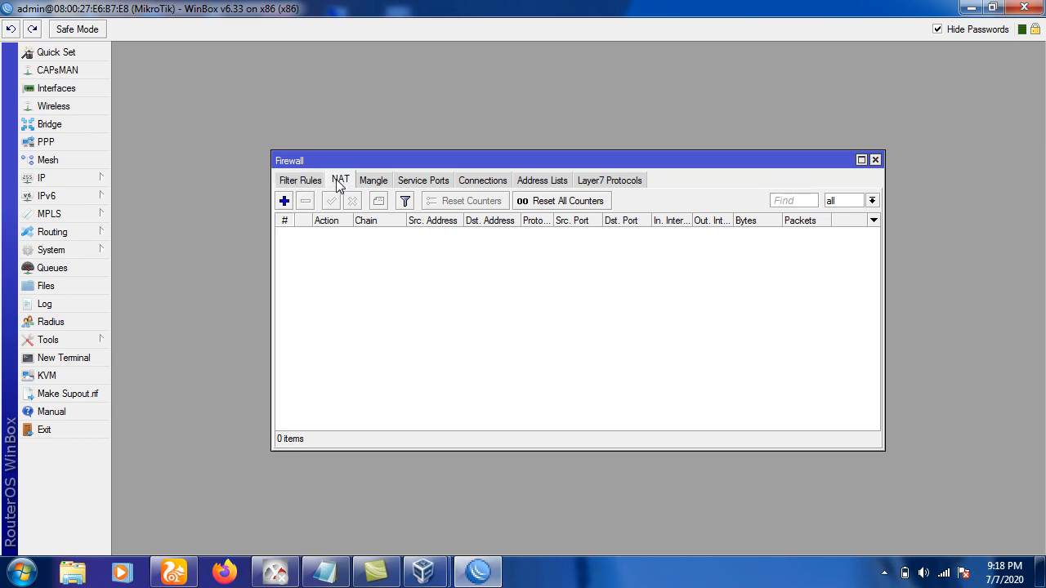
left_click(285, 201)
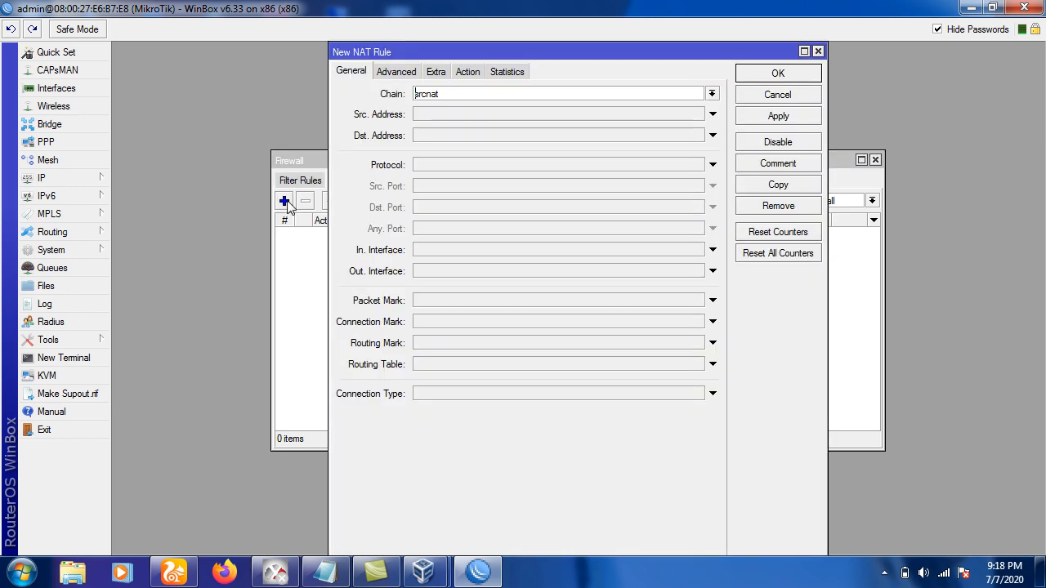
left_click(459, 72)
left_click(443, 94)
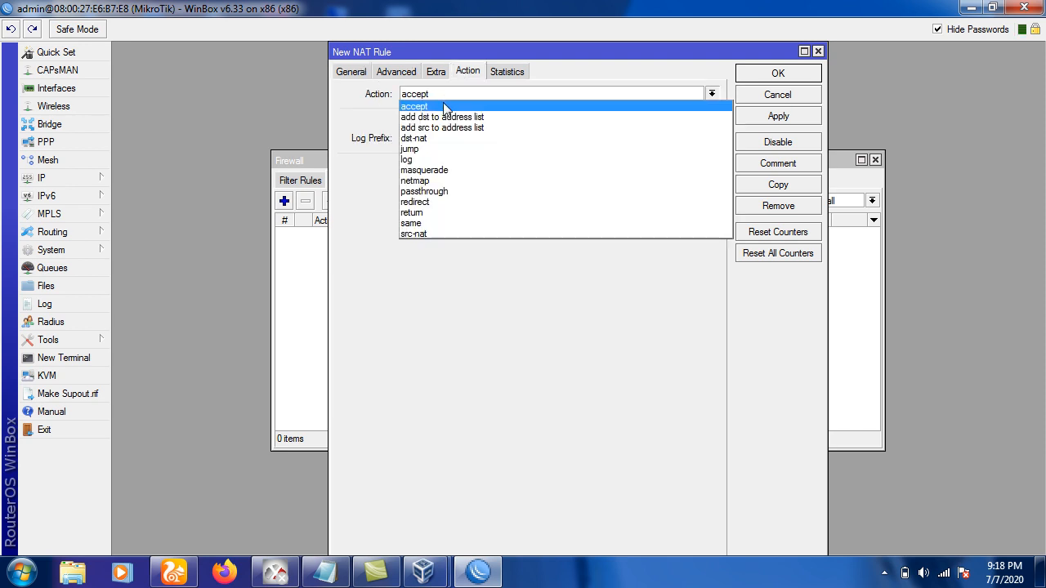
left_click(448, 171)
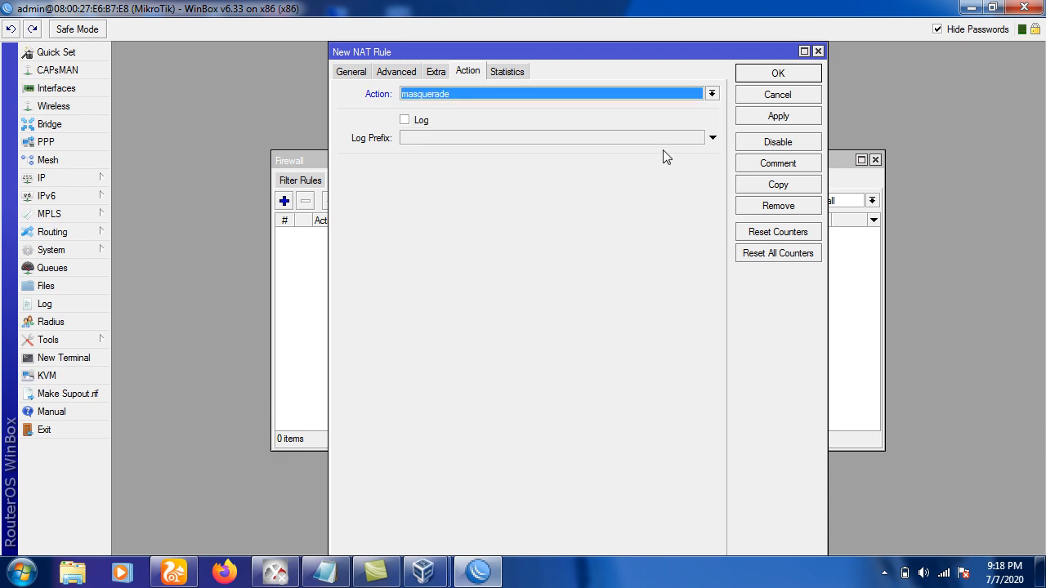
left_click(757, 72)
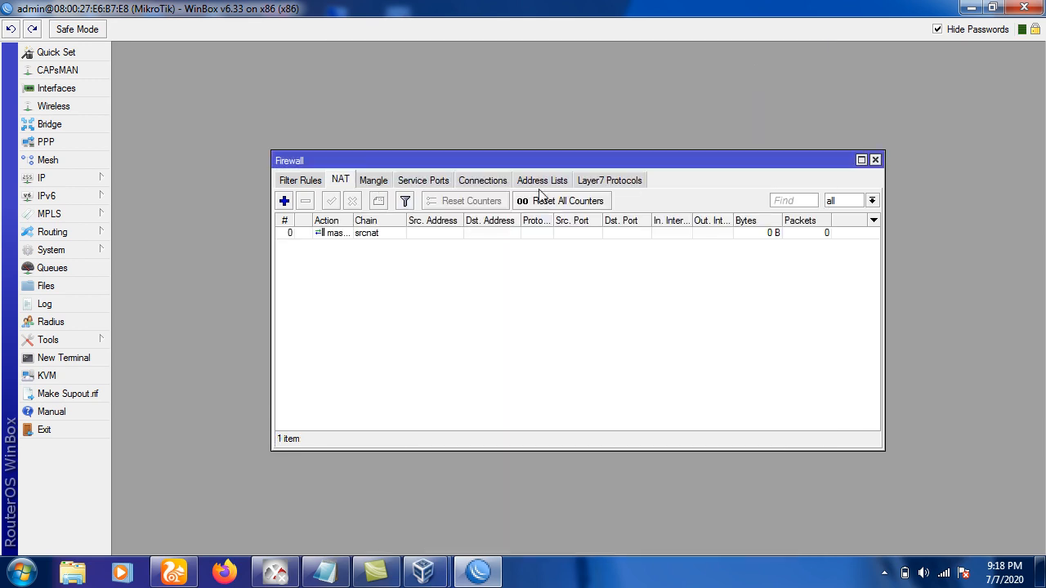
left_click(374, 236)
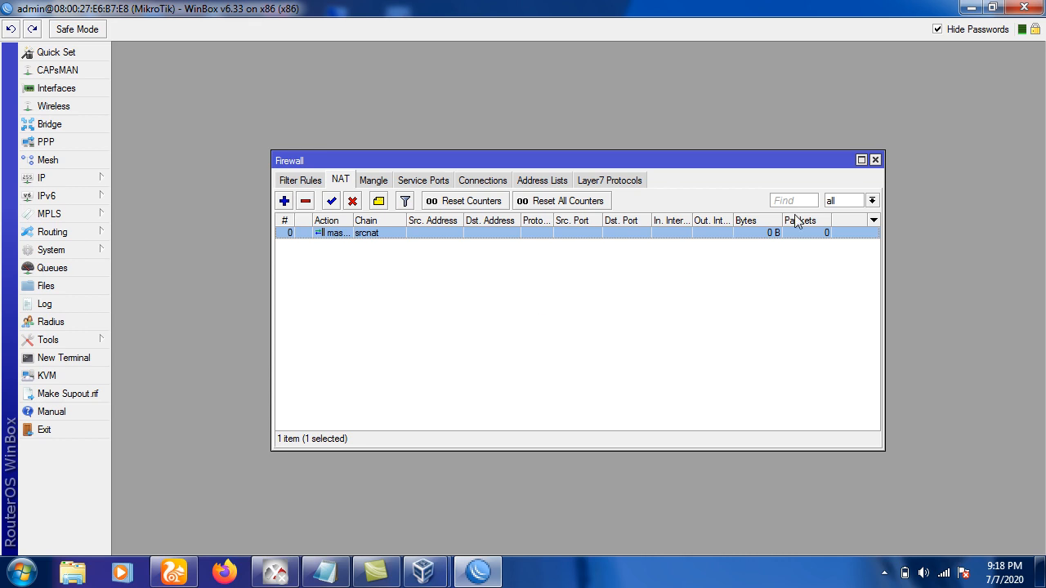
left_click(875, 159)
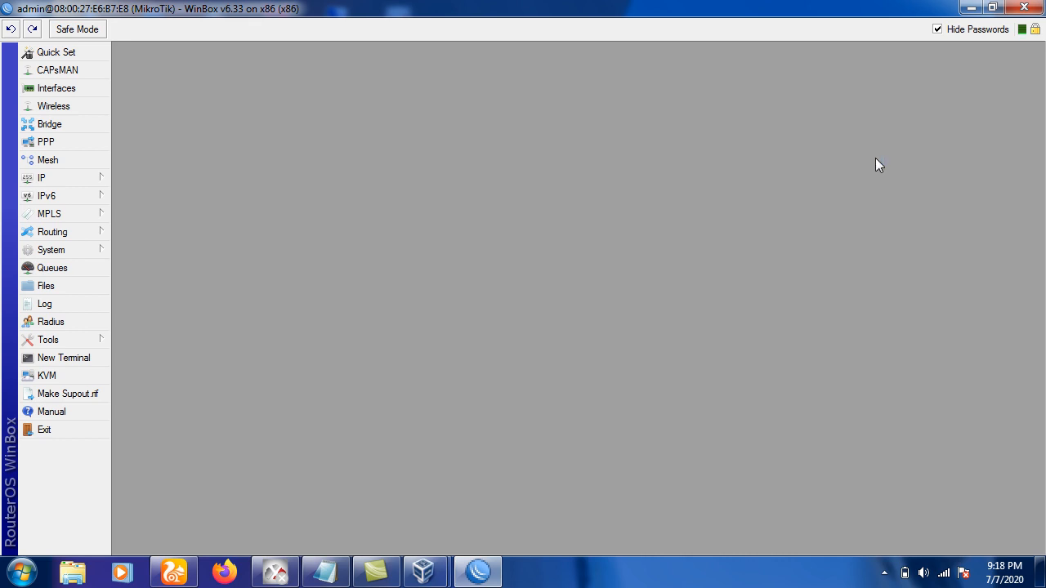
Start DHCP Setup from IP > DHCP Server and choose LOKAL as the serving interface.
left_click(97, 180)
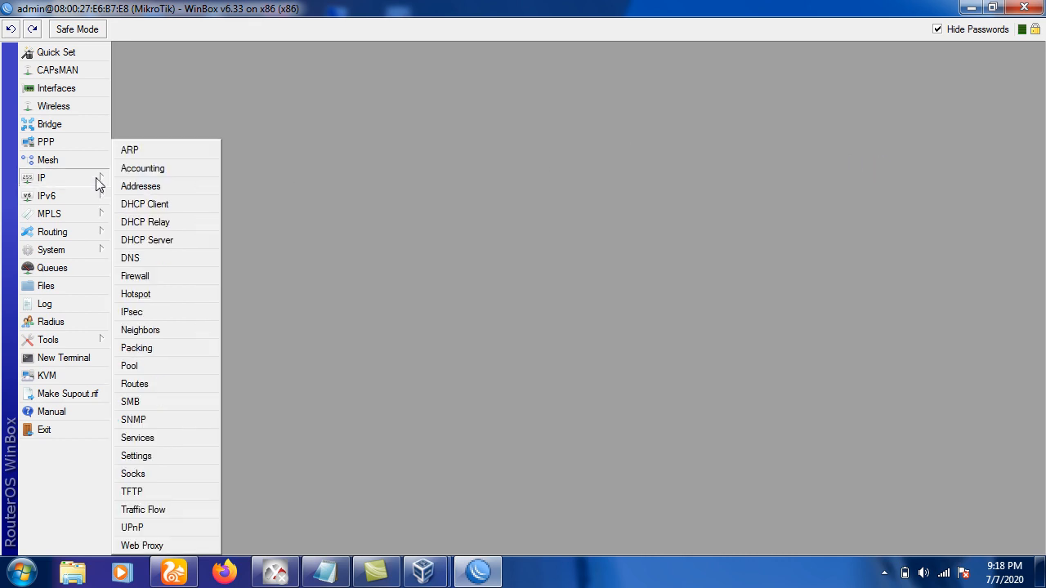
left_click(139, 241)
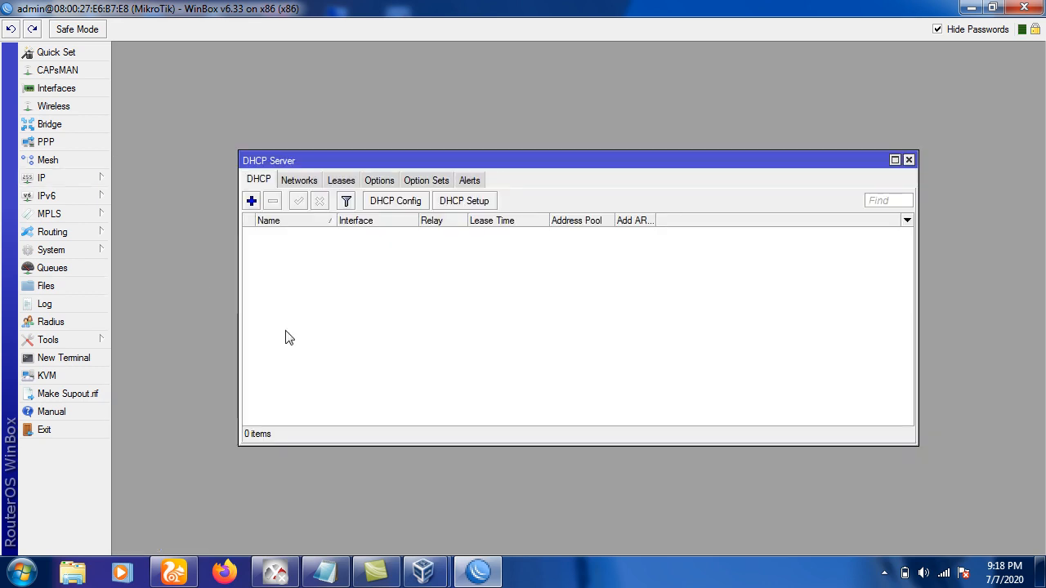
left_click(448, 204)
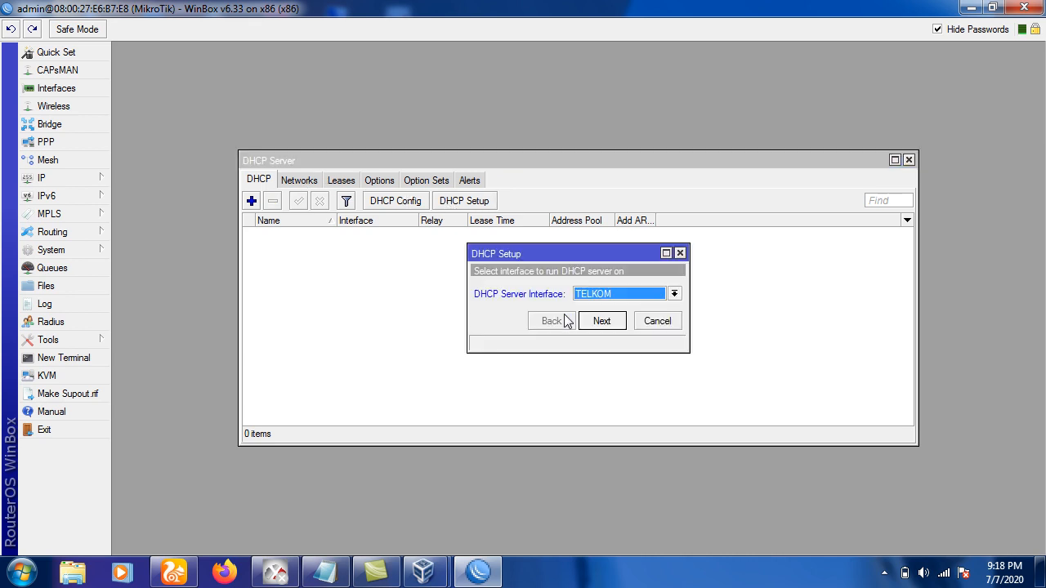
left_click(602, 301)
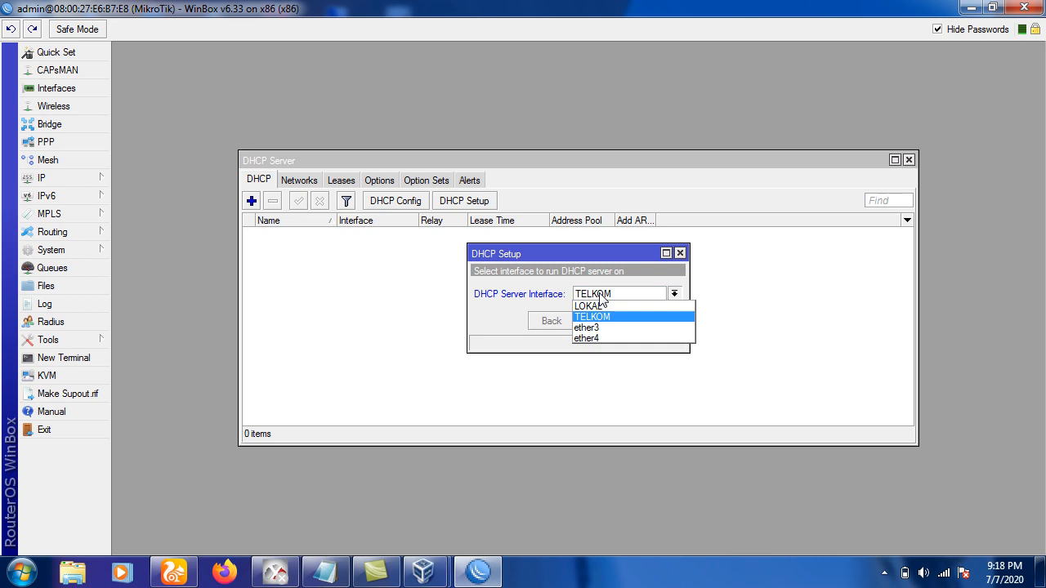
left_click(601, 302)
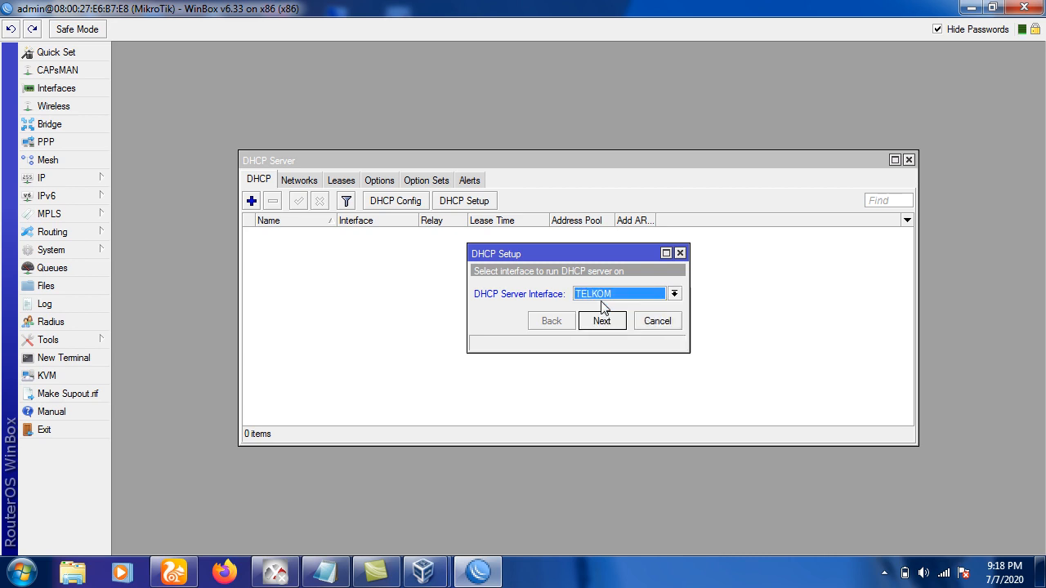
left_click(601, 301)
left_click(594, 303)
Accept the 200.100.10.0/24 defaults and 00:10:00 lease time, then close the DHCP Server window.
left_click(602, 321)
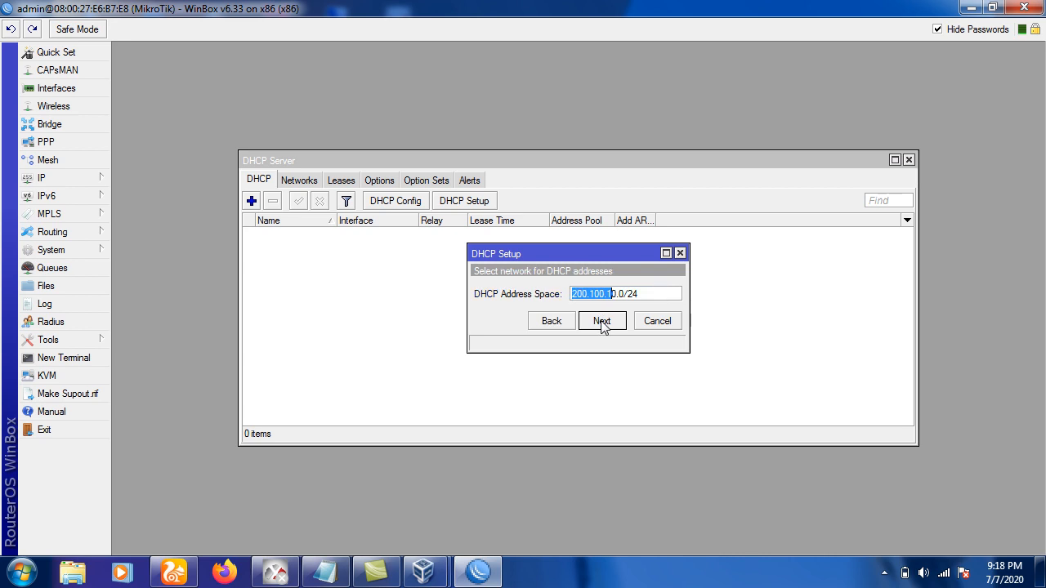
left_click(601, 321)
left_click(601, 321)
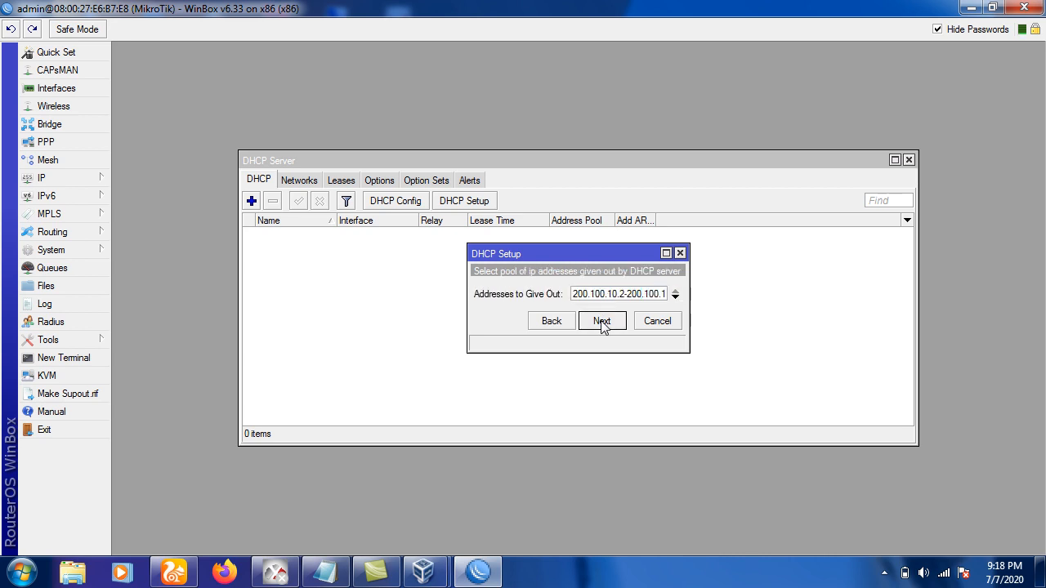
left_click(601, 321)
left_click(602, 321)
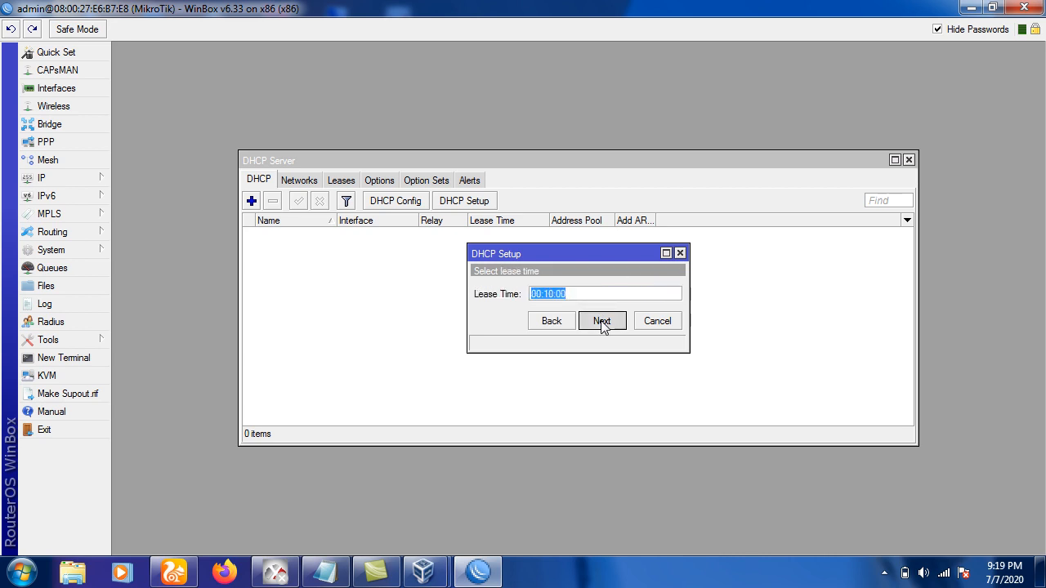
left_click(601, 321)
left_click(570, 300)
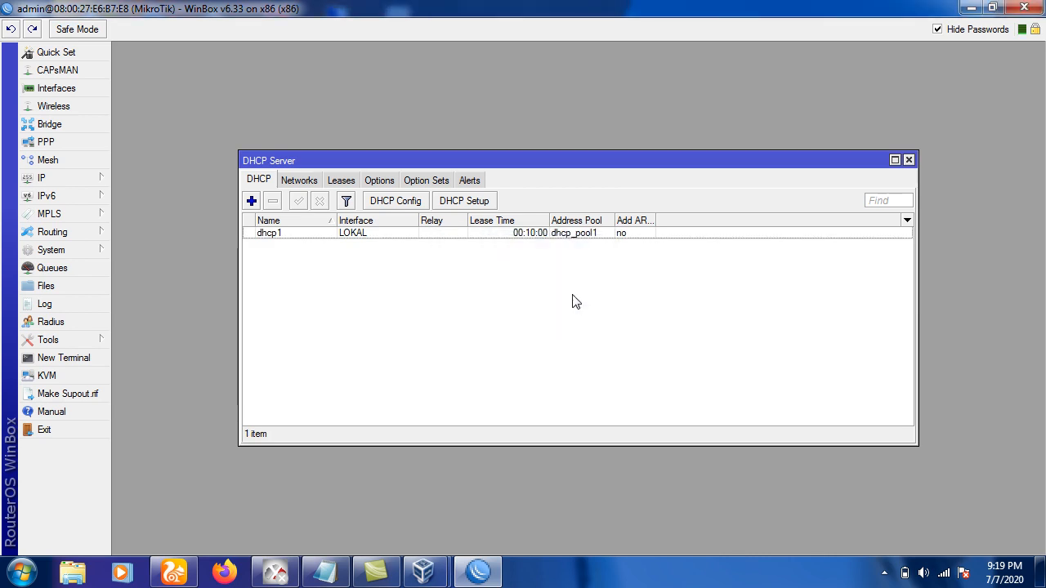
left_click(908, 161)
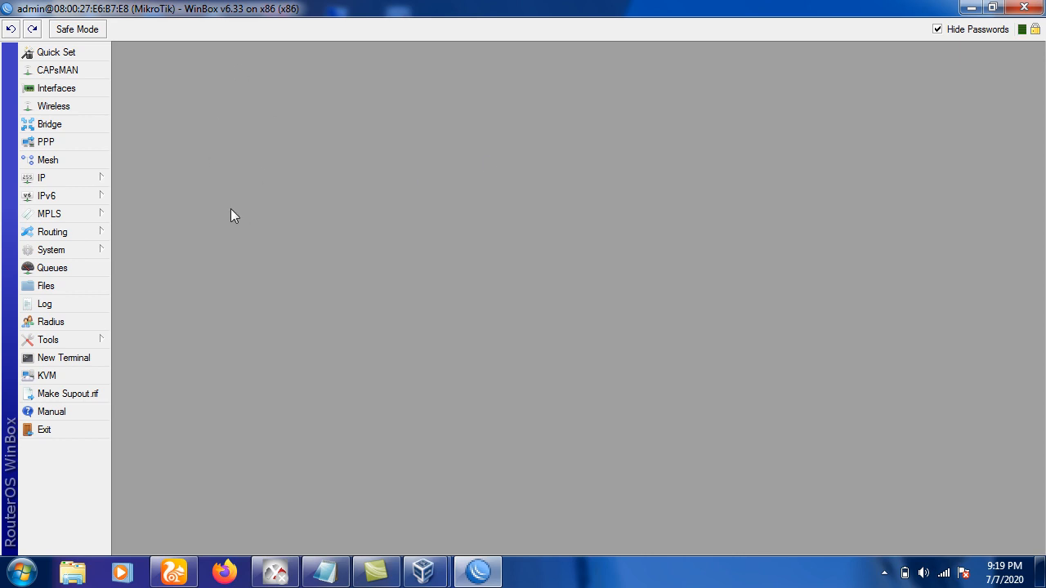
Reboot the router from System > Reboot, confirming with Yes.
left_click(96, 258)
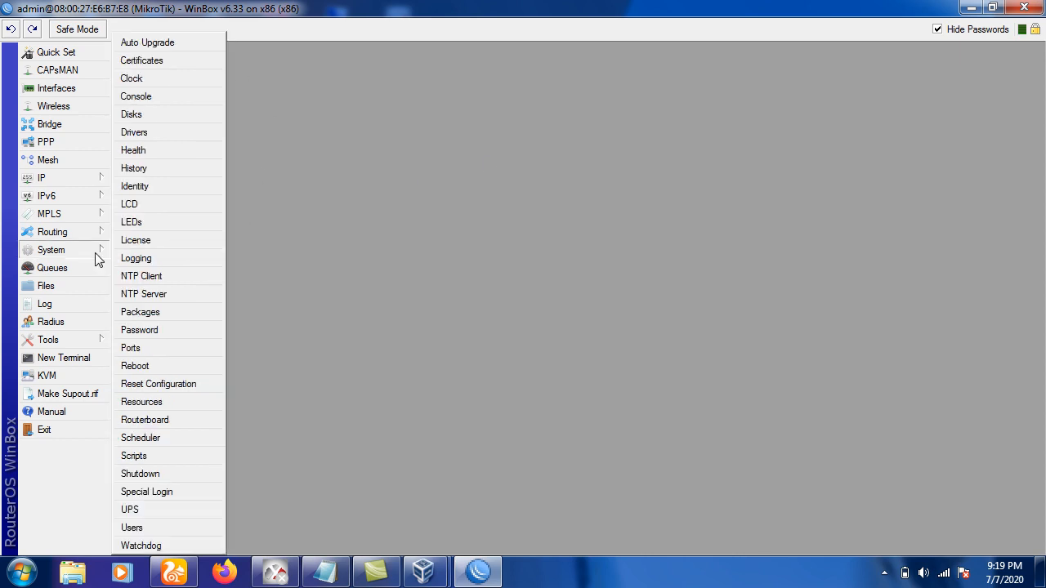
left_click(135, 366)
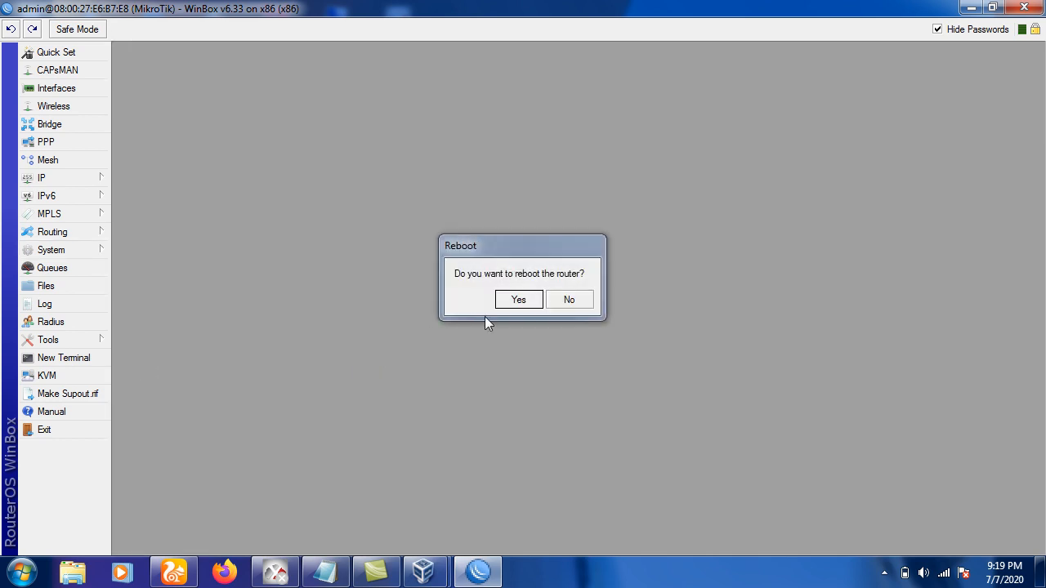
left_click(502, 302)
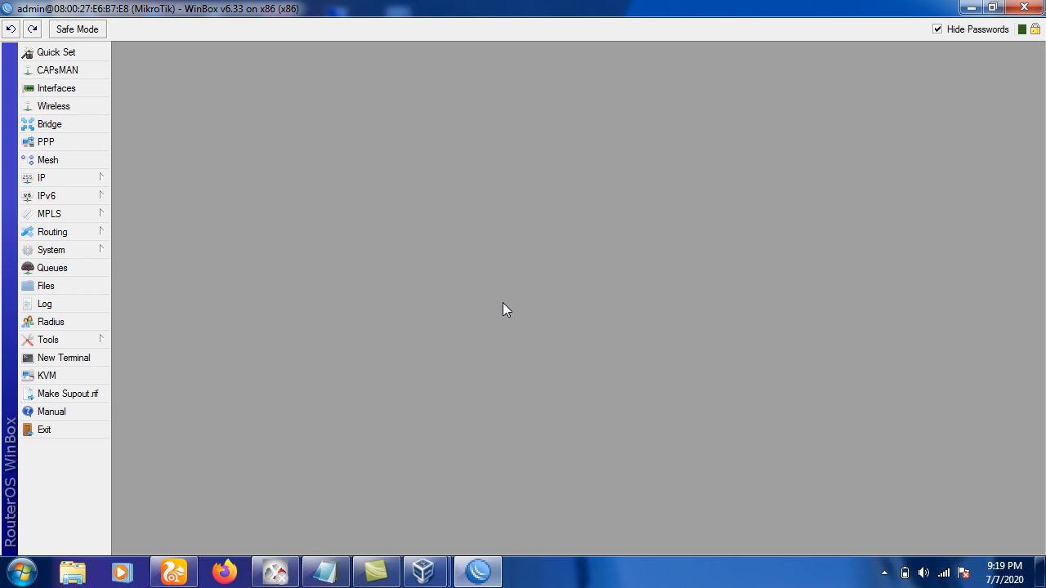
Relaunch winbox.exe, reconnect to the router and maximize the WinBox window.
left_click(1016, 7)
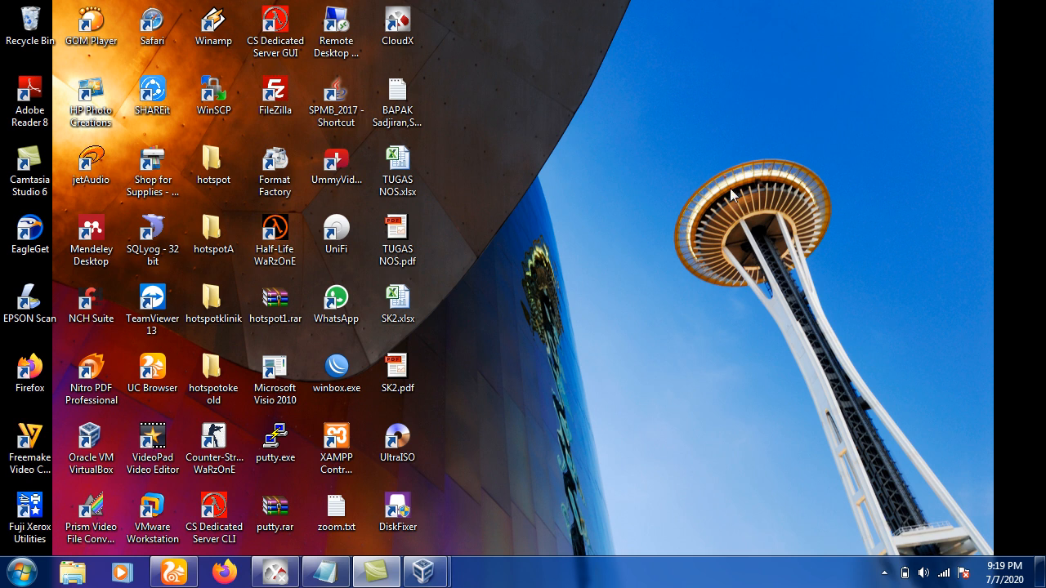
left_click(334, 371)
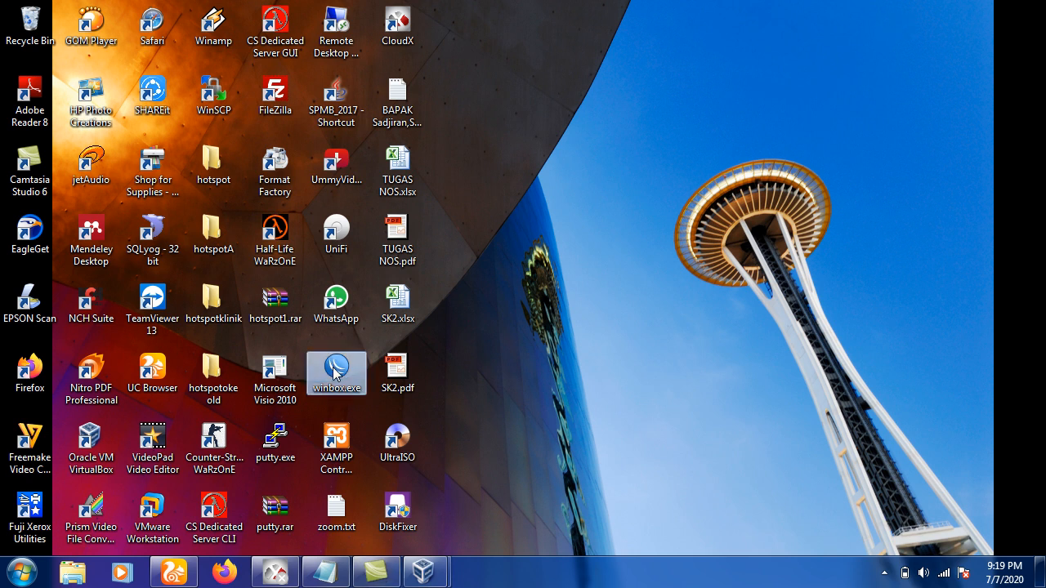
double_click(333, 372)
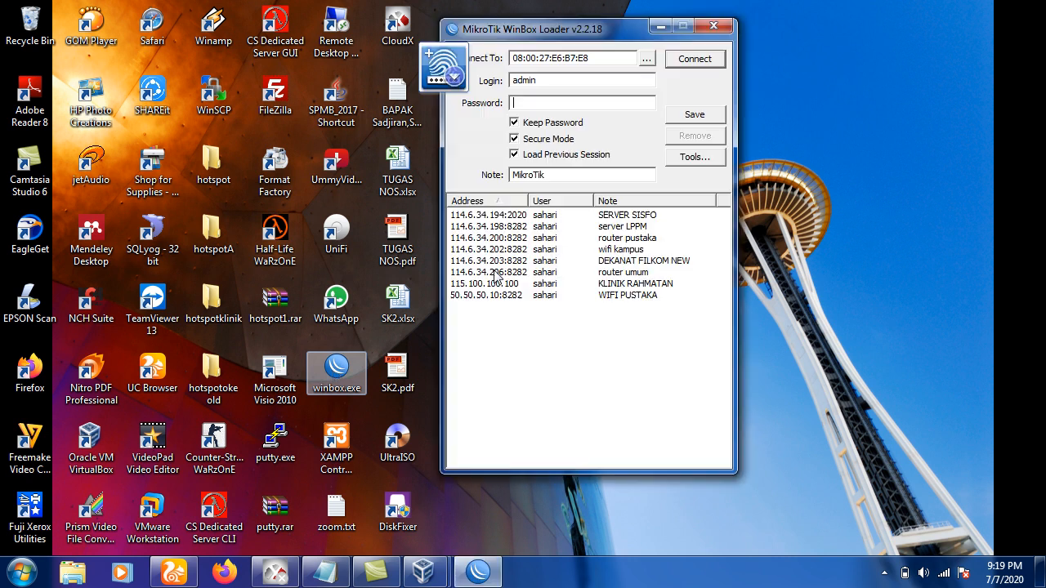
left_click(695, 64)
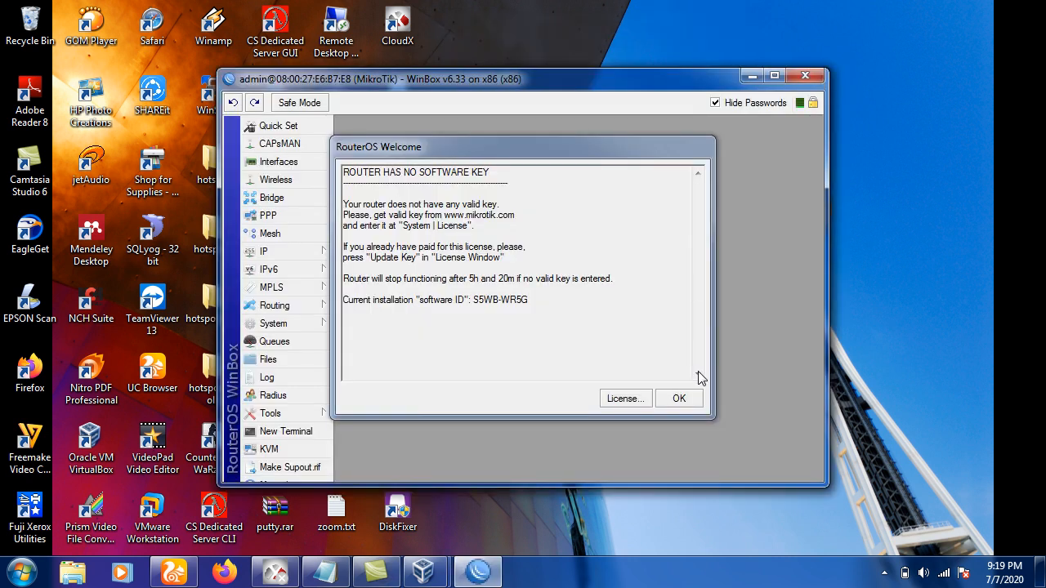
left_click(679, 399)
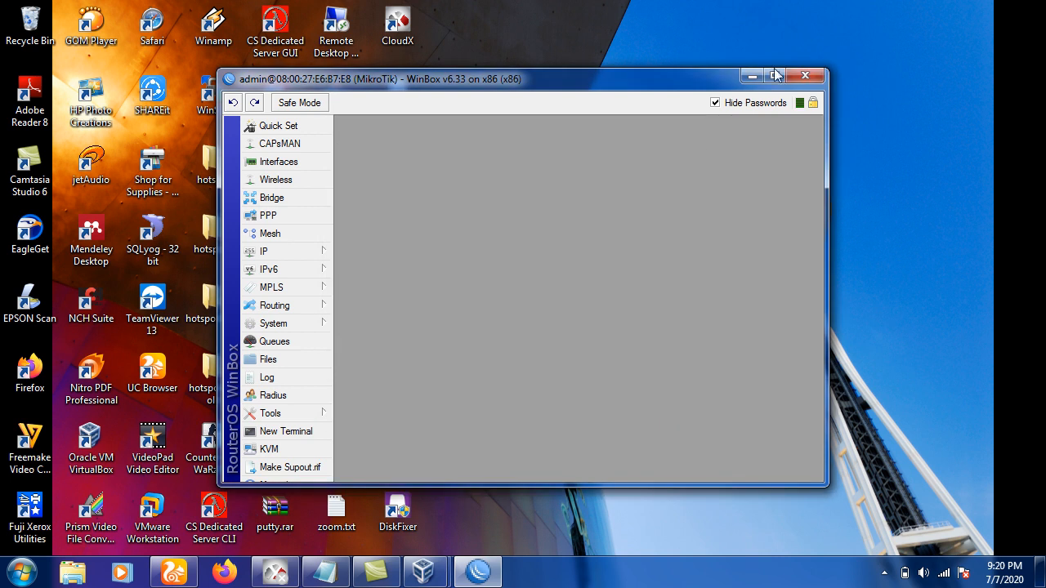
left_click(774, 75)
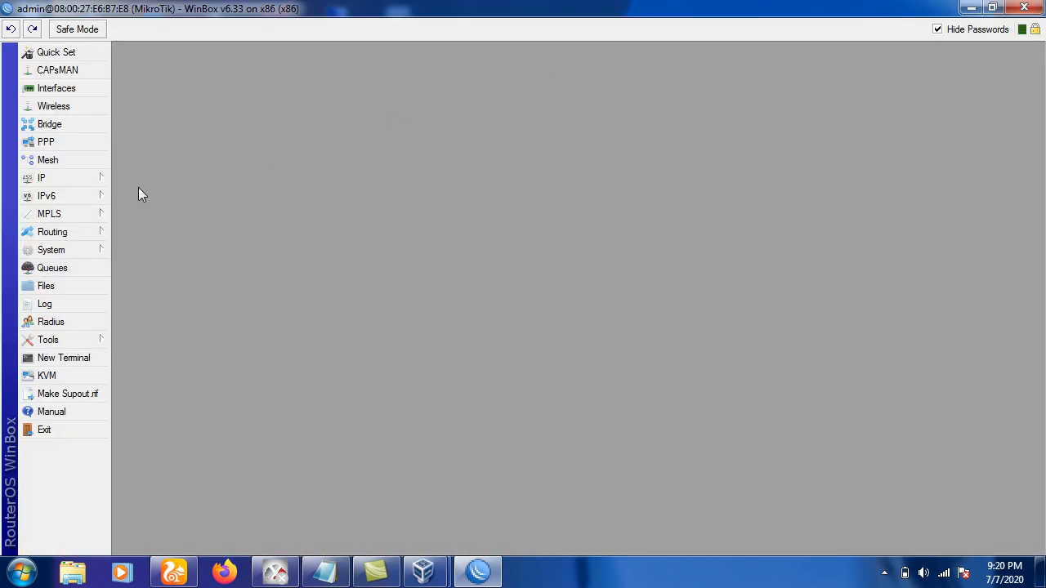
Check the IP > Addresses list, close it, and bring Notepad's task list forward.
left_click(98, 179)
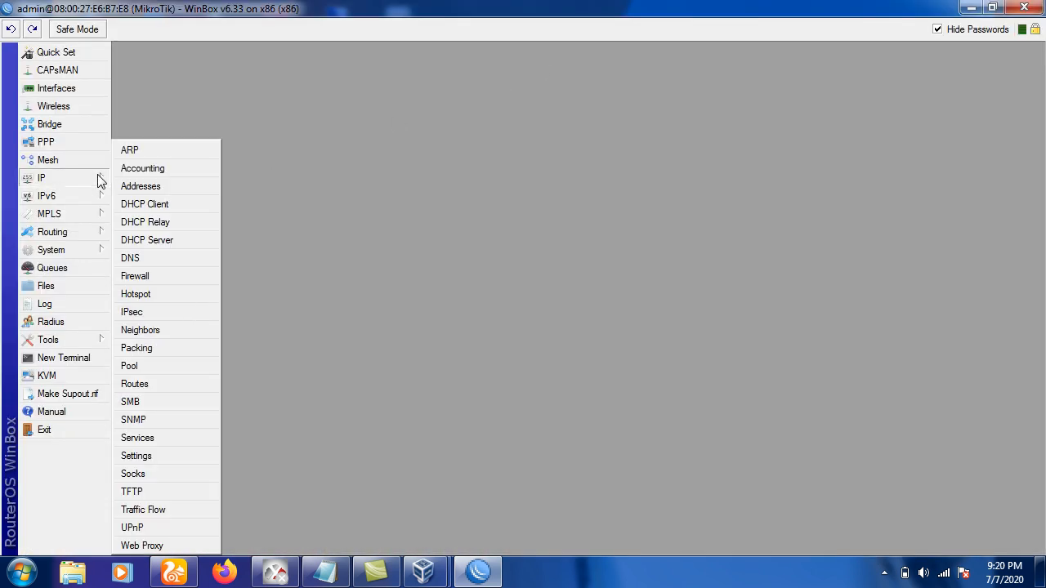
left_click(140, 189)
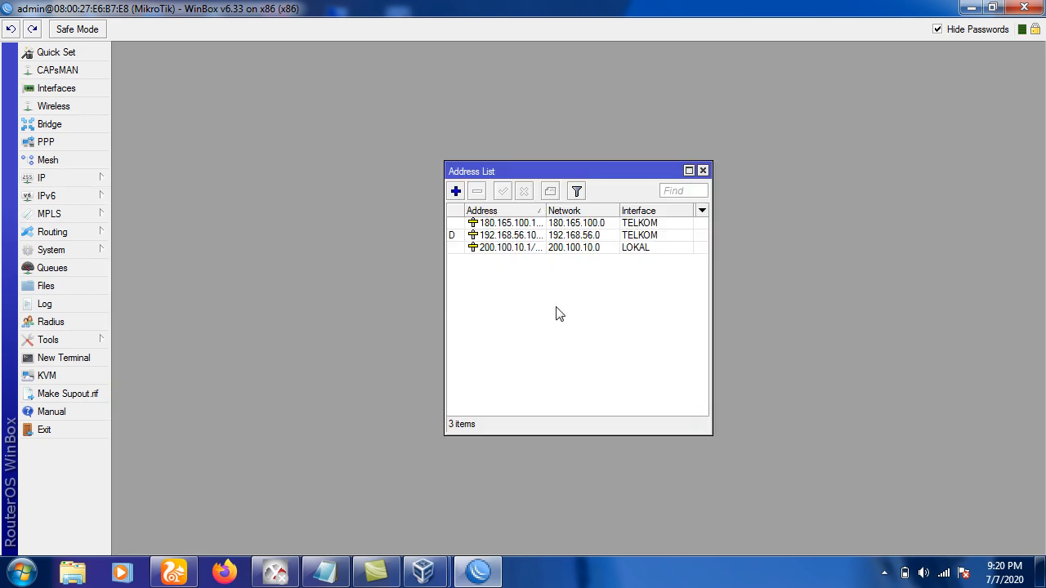
left_click(702, 171)
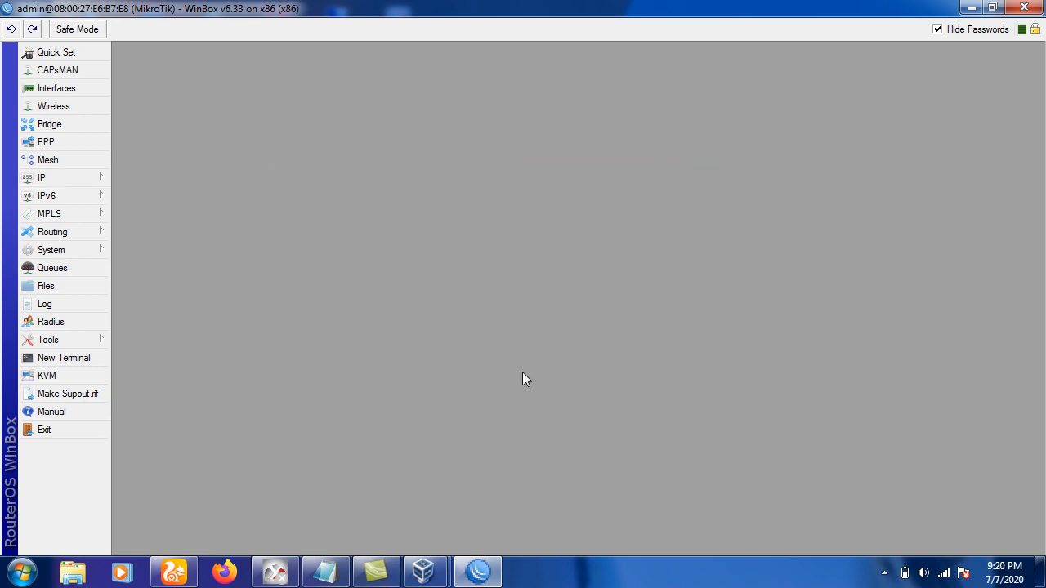
left_click(326, 572)
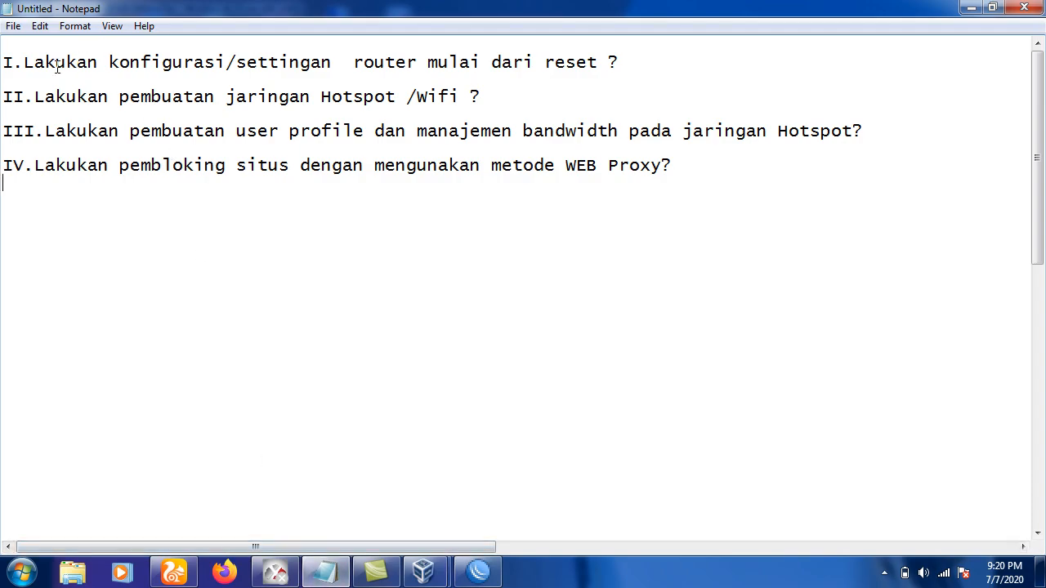
Review the Notepad tasks, highlighting the first task and the hotspot task, then return to WinBox.
left_click_drag(32, 62, 620, 66)
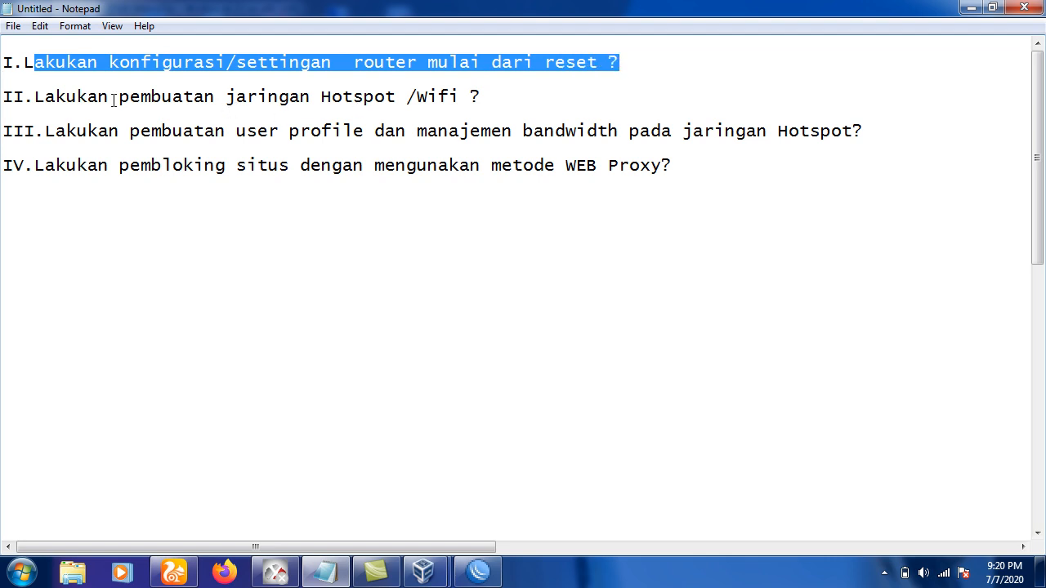
left_click_drag(45, 97, 419, 99)
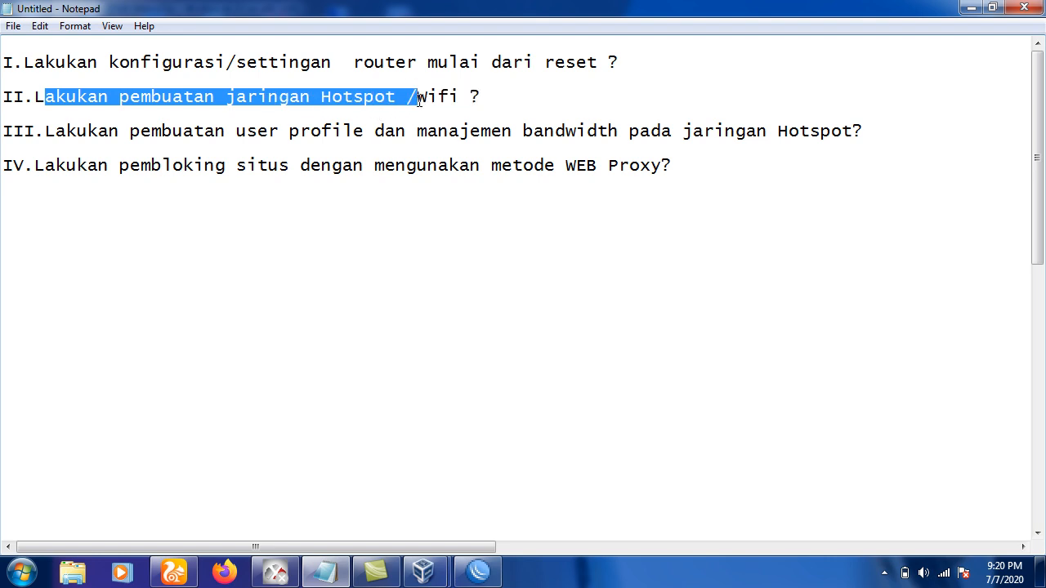
left_click(965, 10)
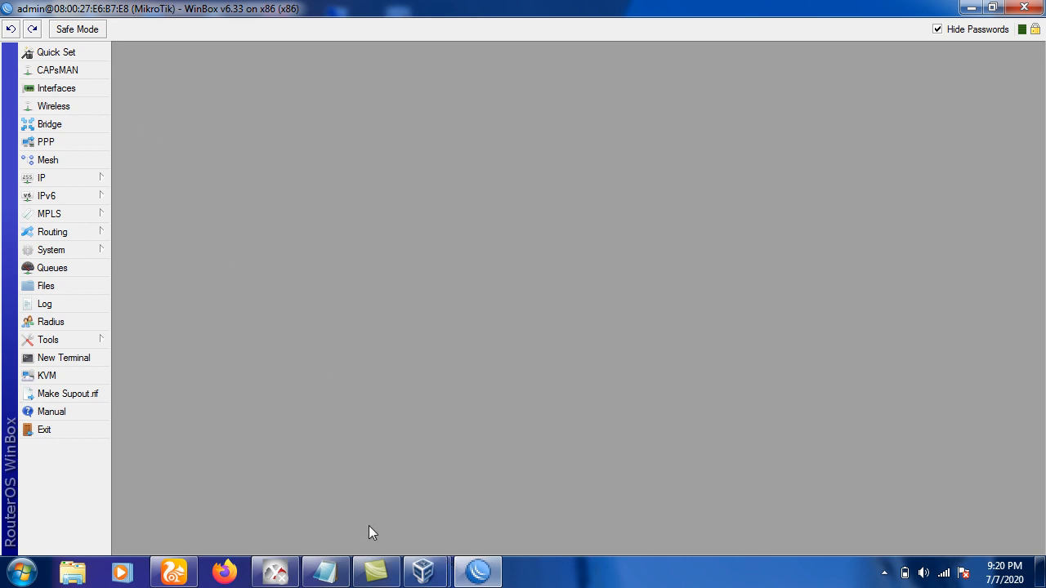
left_click(324, 572)
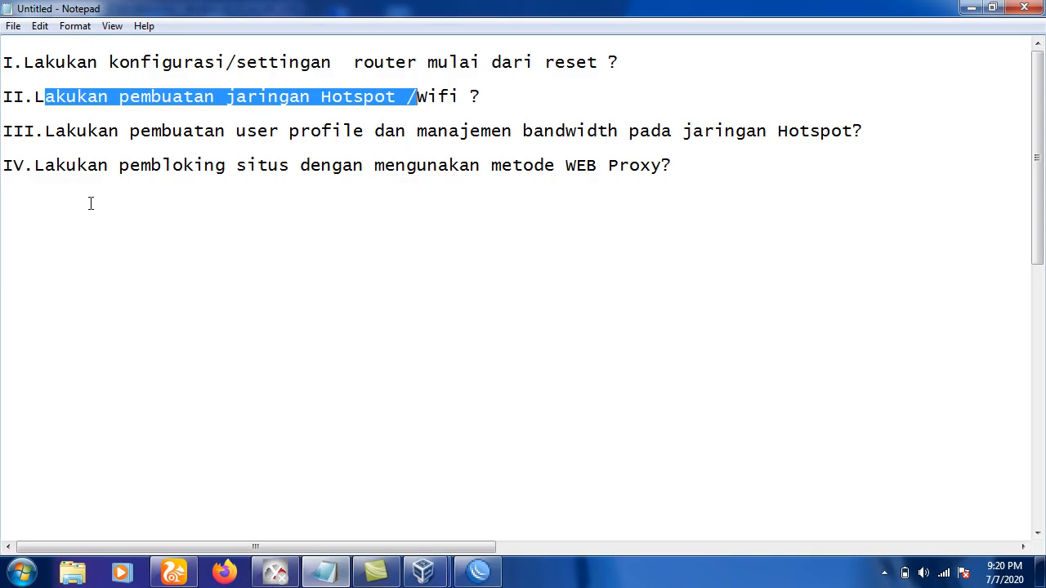
left_click(43, 67)
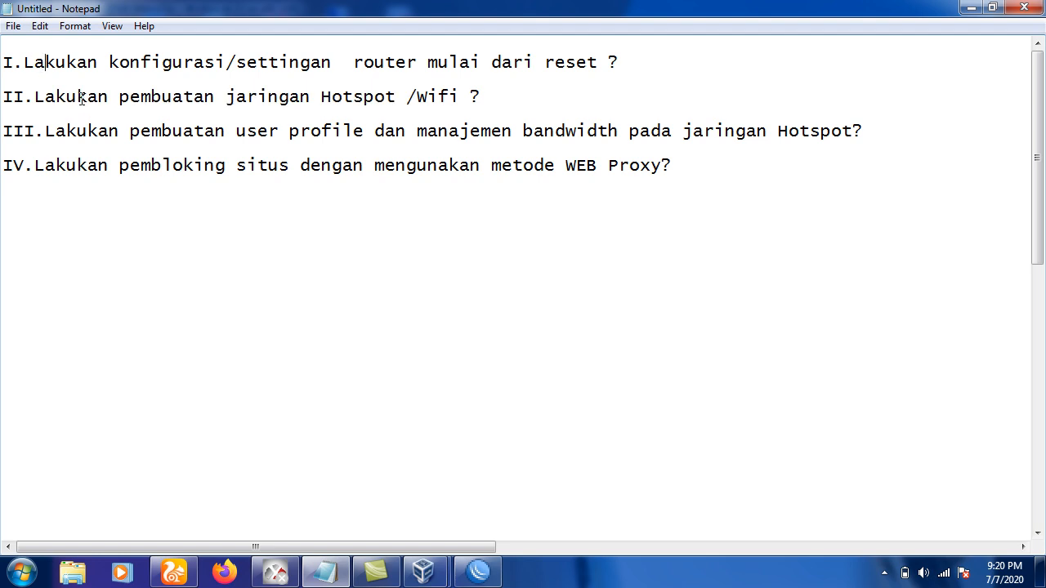
left_click(88, 131)
left_click(477, 572)
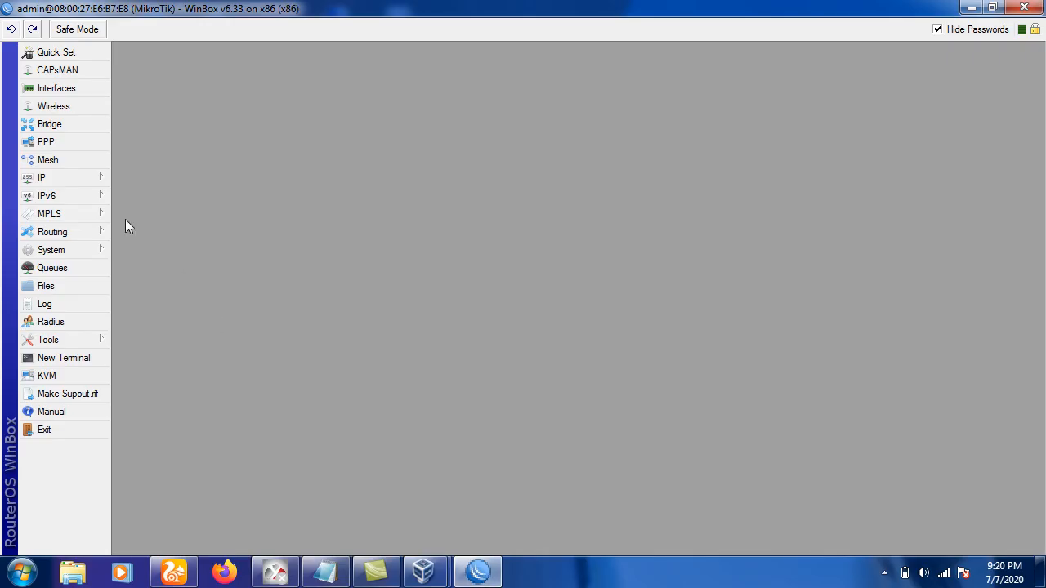
Change ether3's name to HOTSPOT in the Interface List, then close the list.
left_click(79, 178)
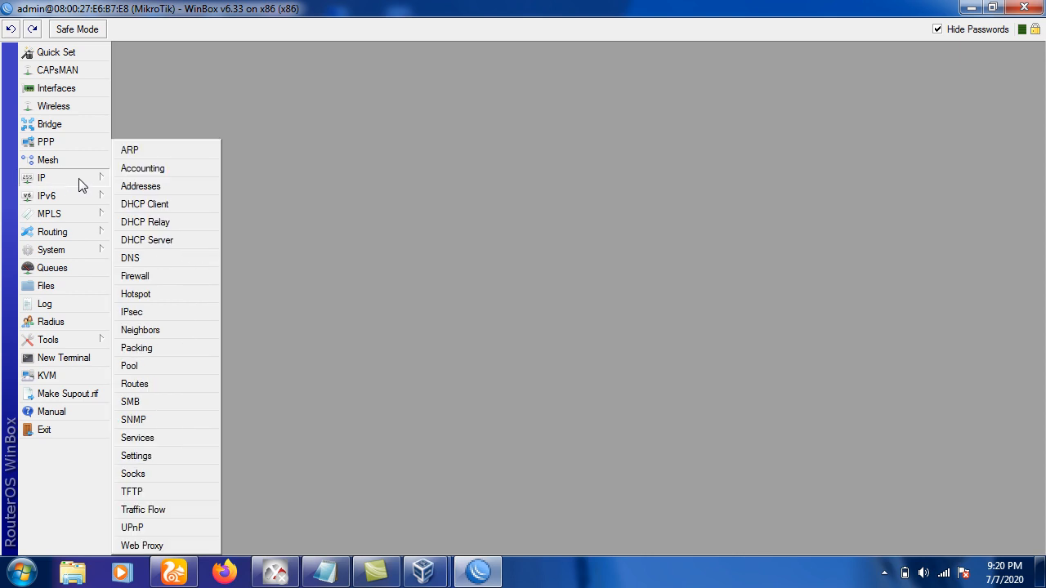
left_click(66, 98)
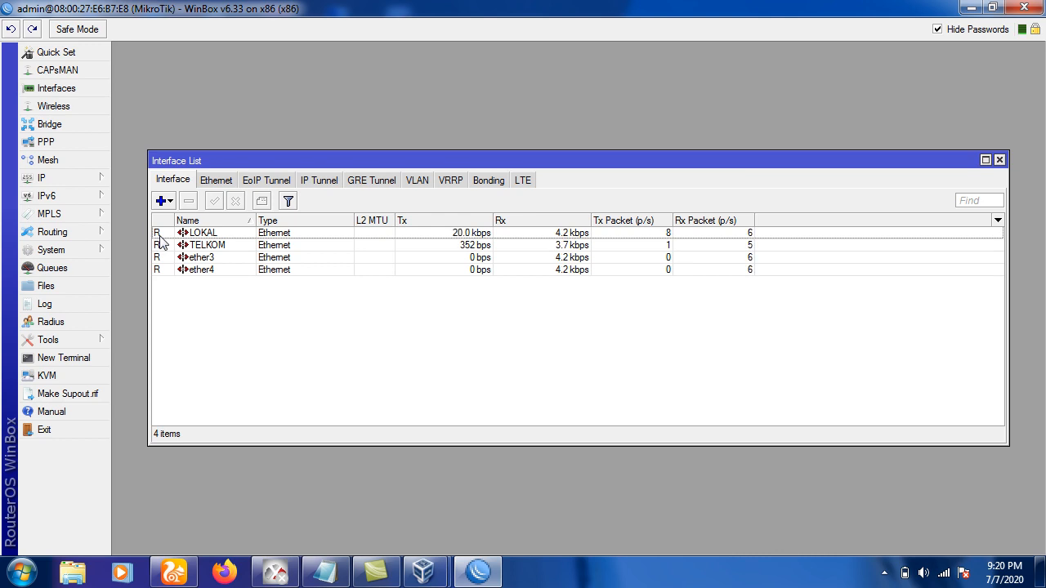
left_click(194, 259)
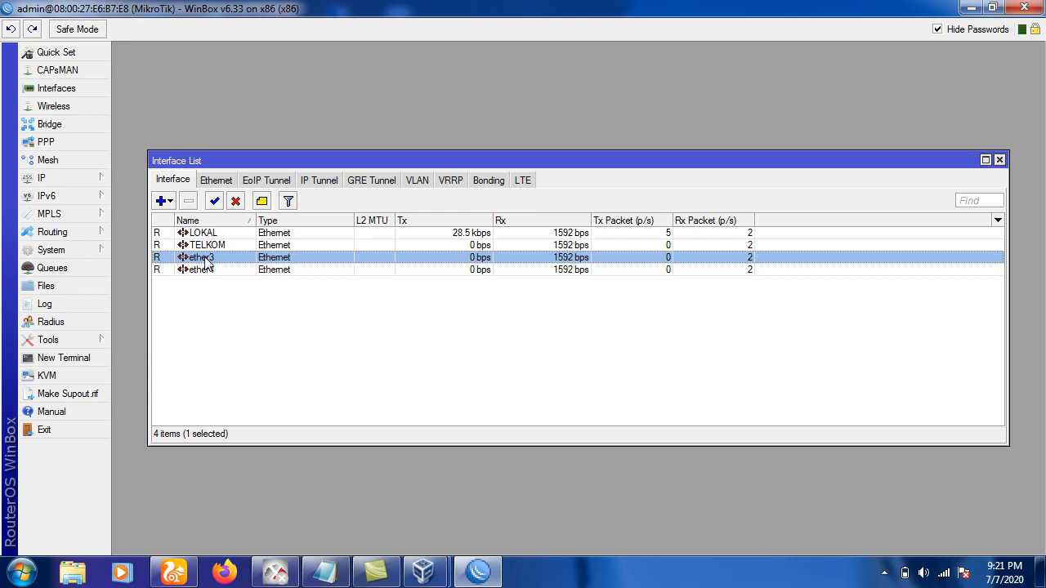
double_click(207, 260)
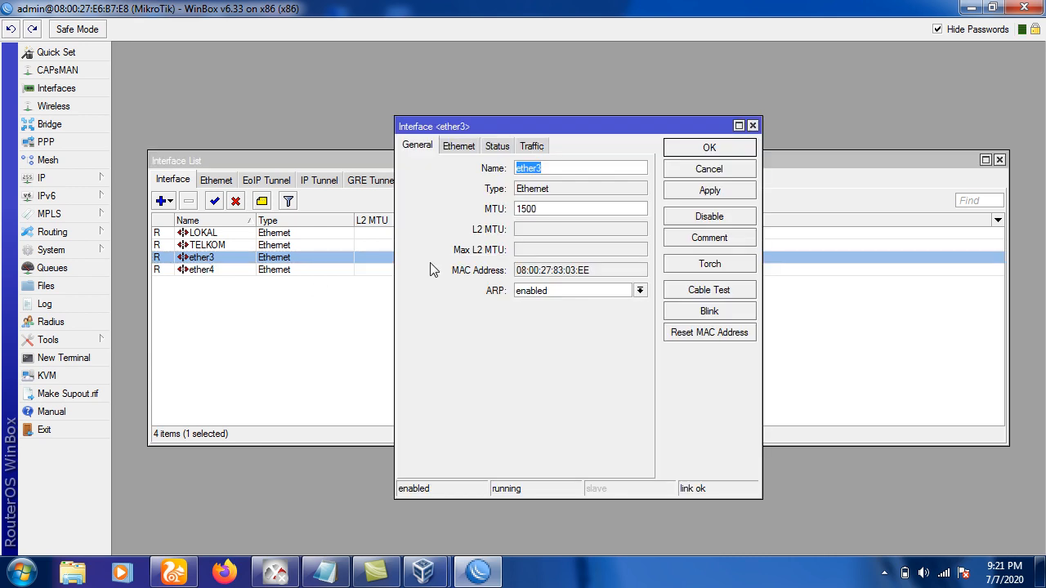
type("HOTSPTOT")
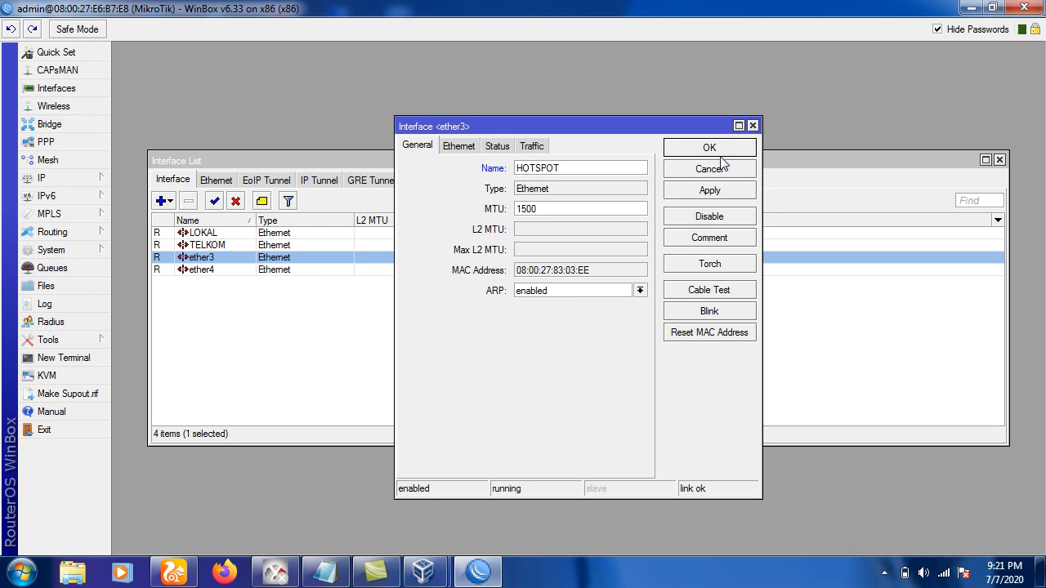
left_click(721, 150)
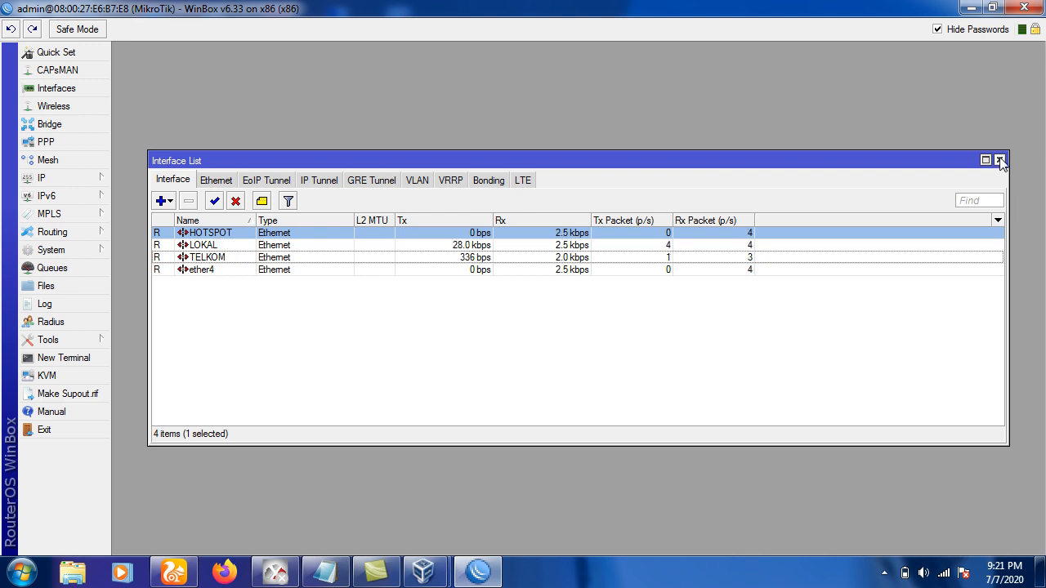
left_click(999, 160)
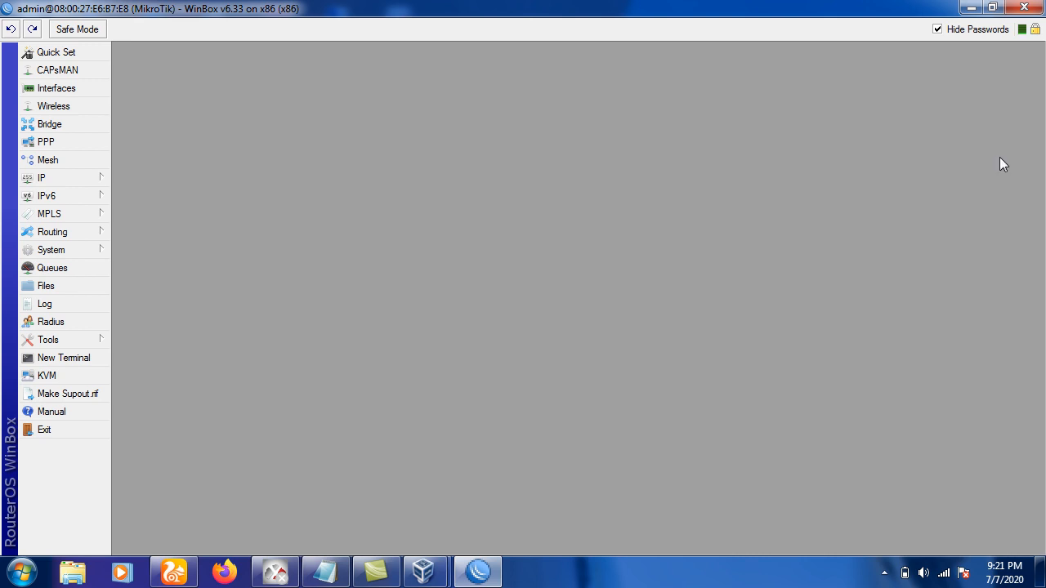
Begin Hotspot Setup on the HOTSPOT interface, accepting the local address and address pool.
left_click(90, 182)
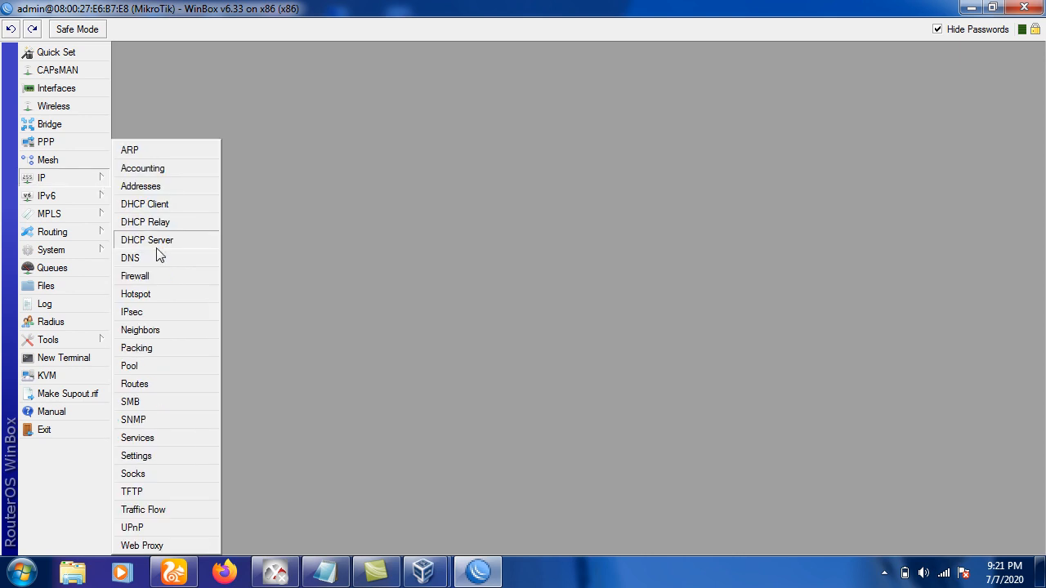
left_click(147, 296)
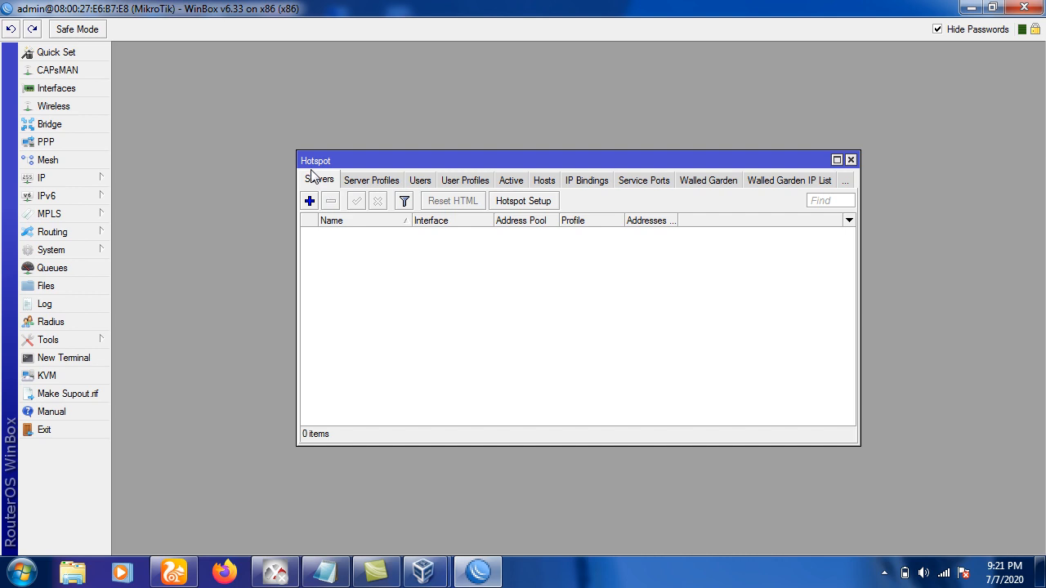
left_click(517, 203)
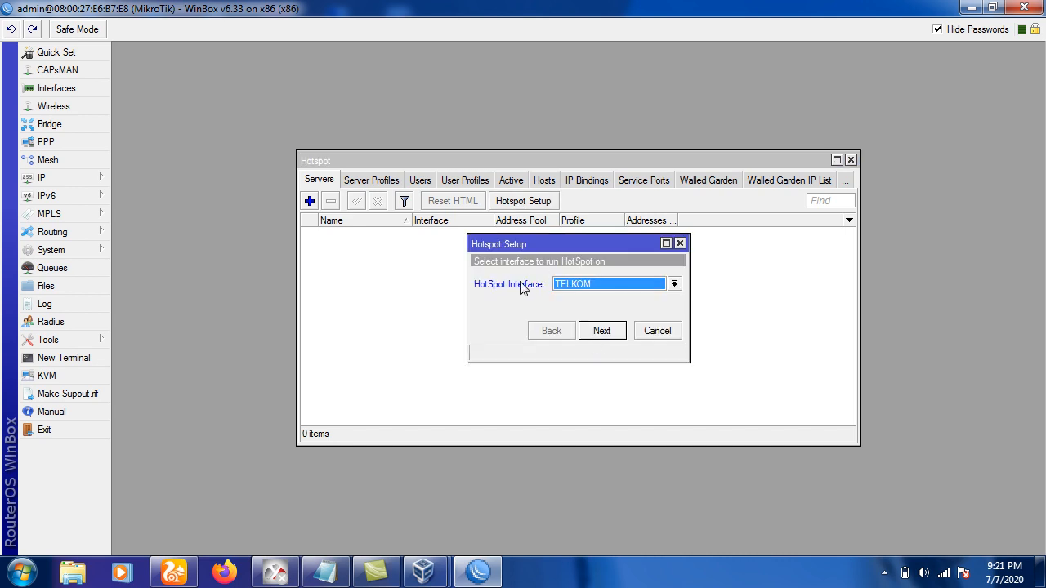
left_click(577, 291)
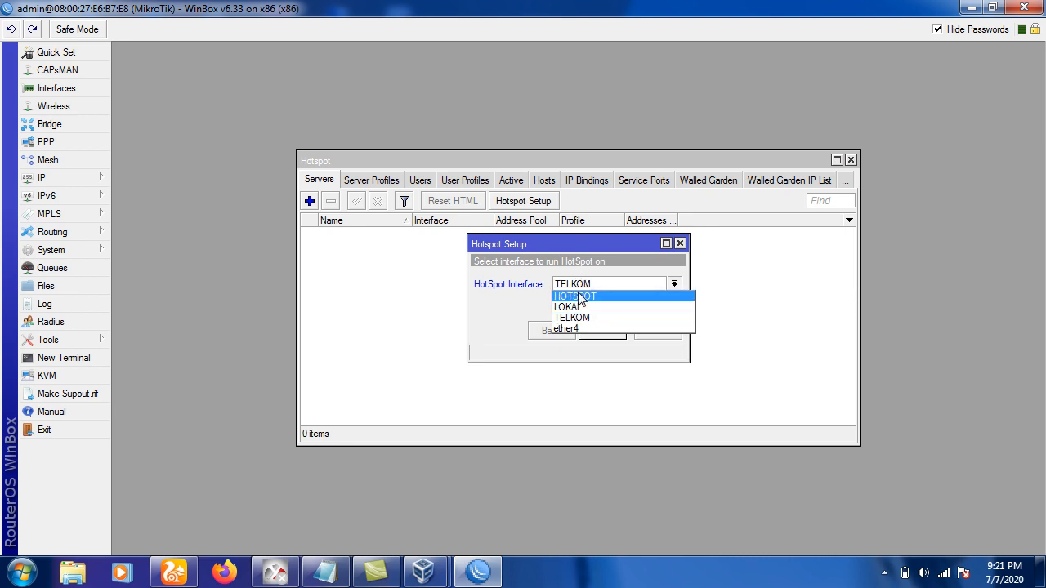
left_click(579, 297)
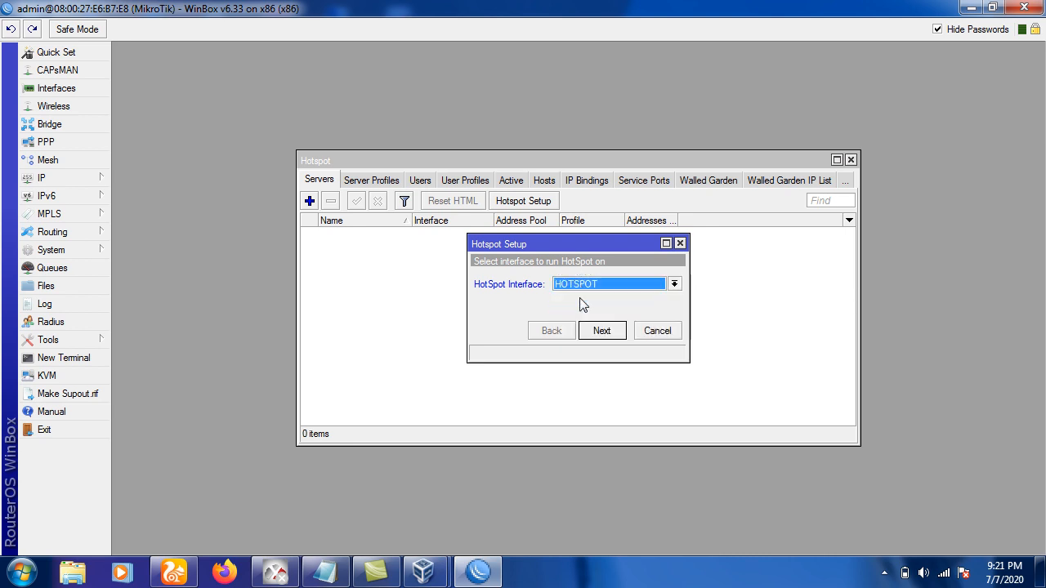
left_click(601, 331)
left_click(601, 331)
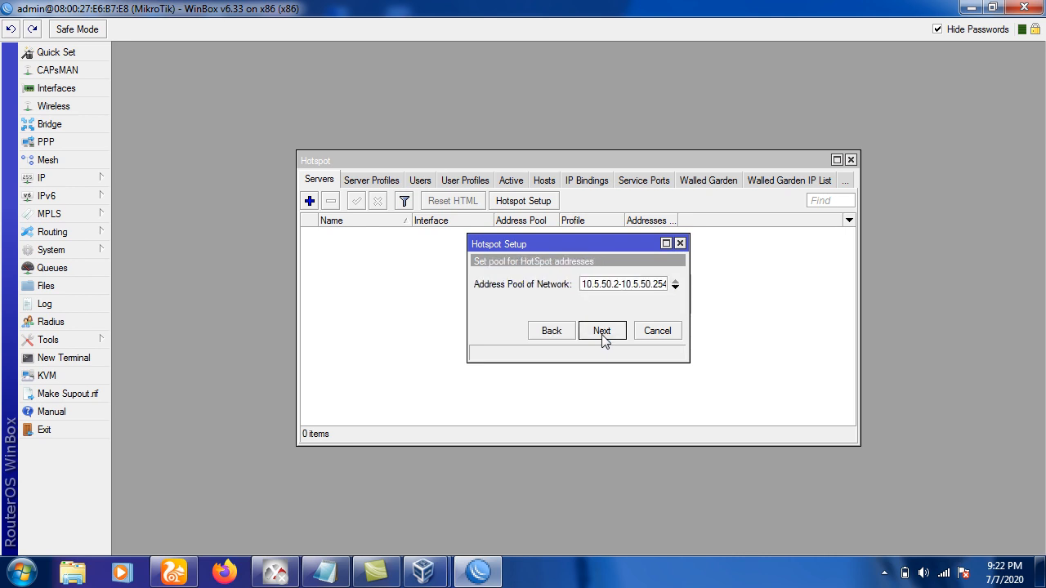
left_click(602, 333)
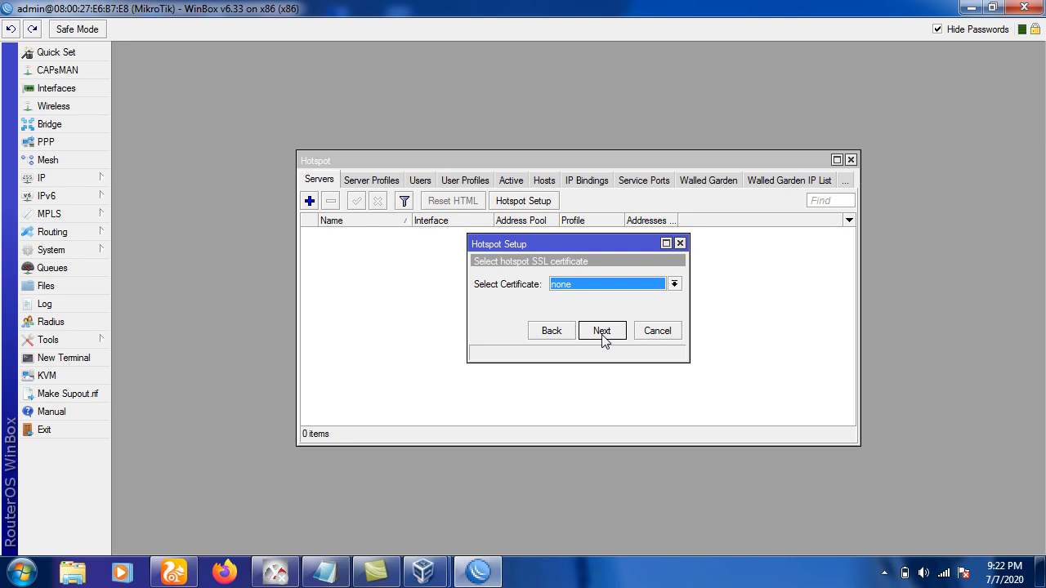
Step back to interface selection, keep HOTSPOT, and advance to the local address step again.
left_click(553, 330)
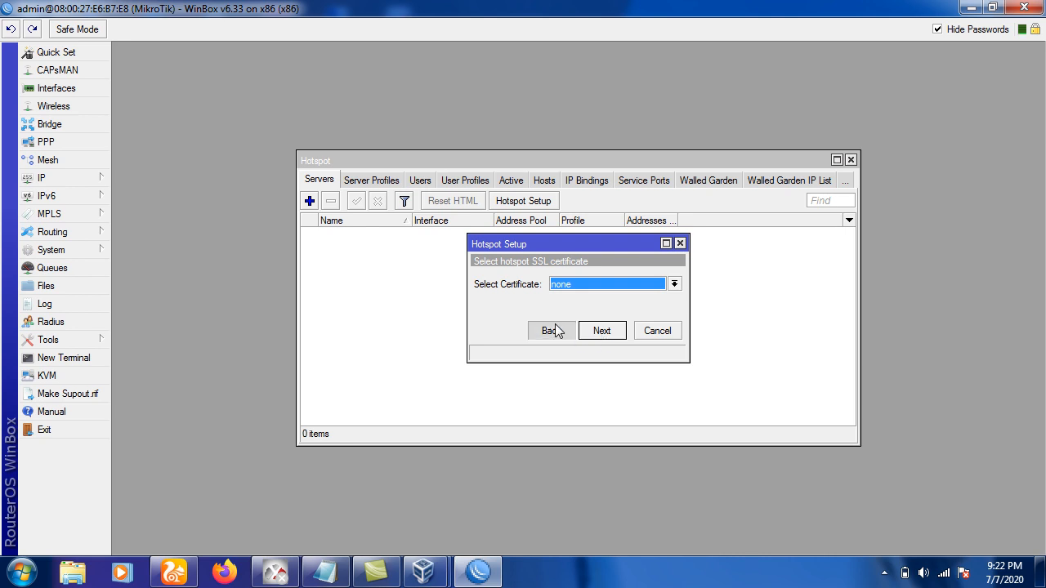
left_click(553, 330)
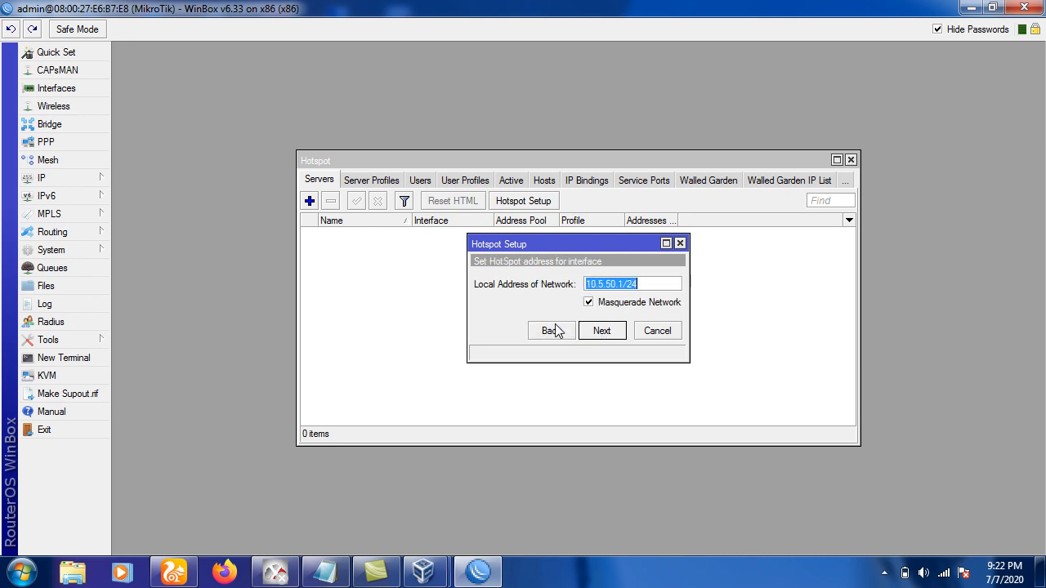
left_click(553, 330)
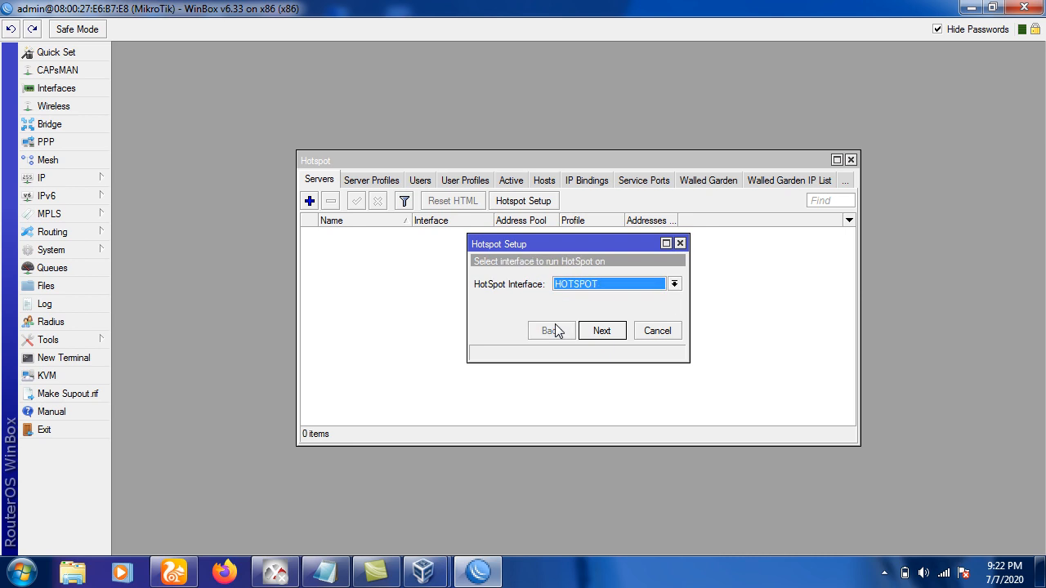
left_click(619, 284)
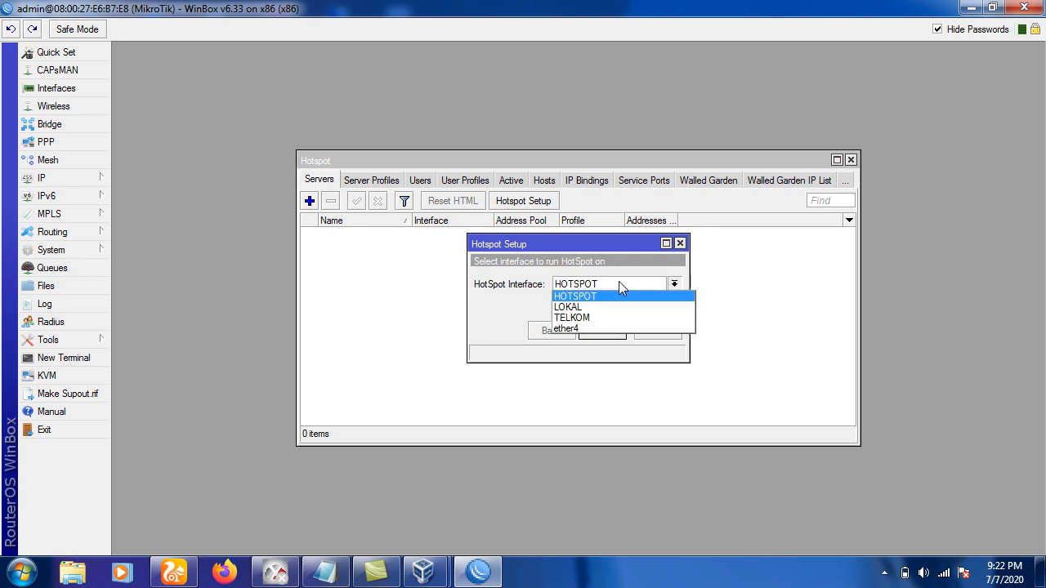
left_click(608, 296)
left_click(604, 330)
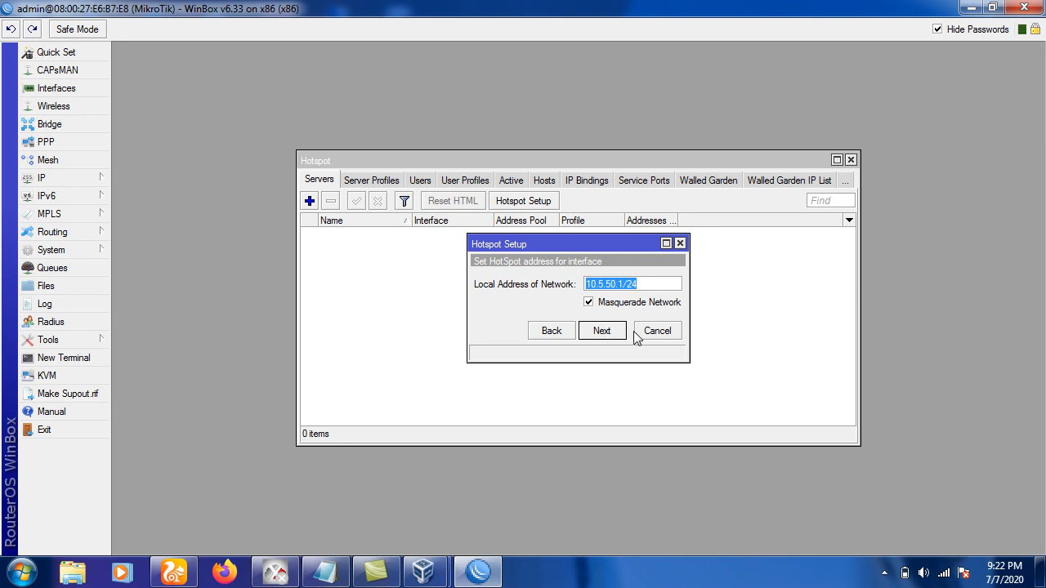
Cancel the Hotspot Setup, close the Hotspot window, and select HOTSPOT in Interfaces.
left_click(644, 334)
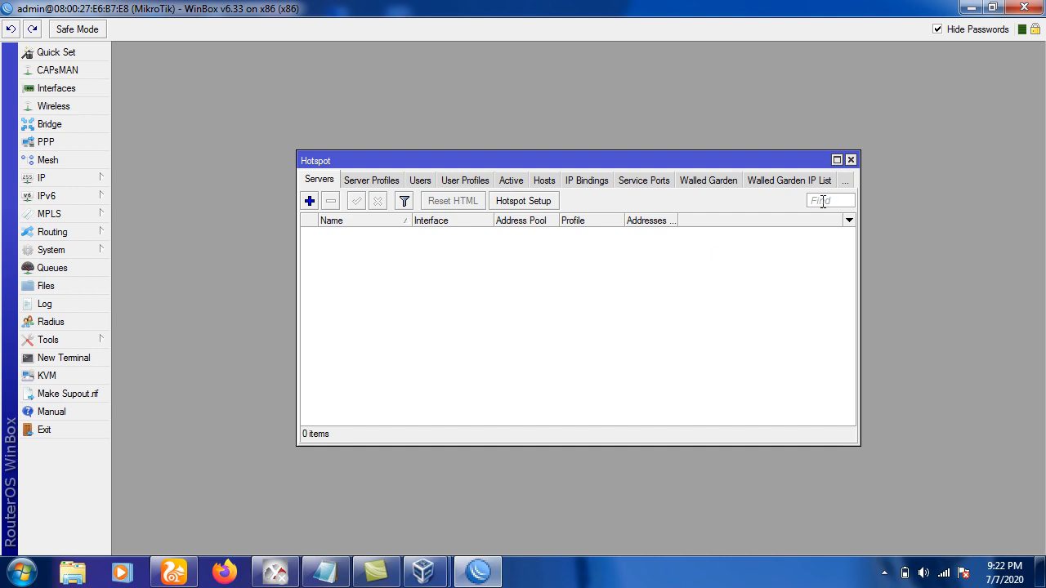
left_click(849, 160)
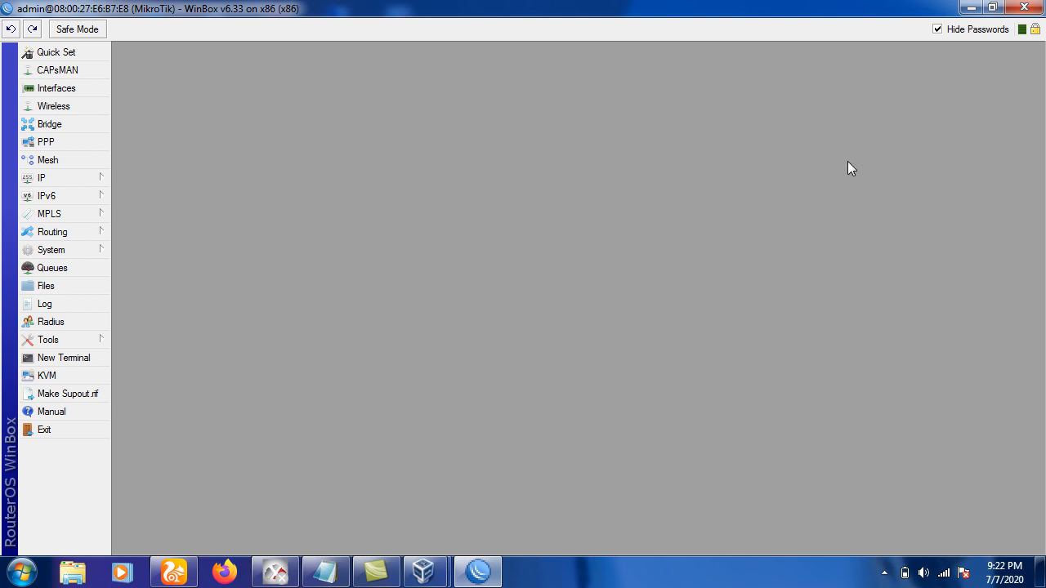
left_click(83, 87)
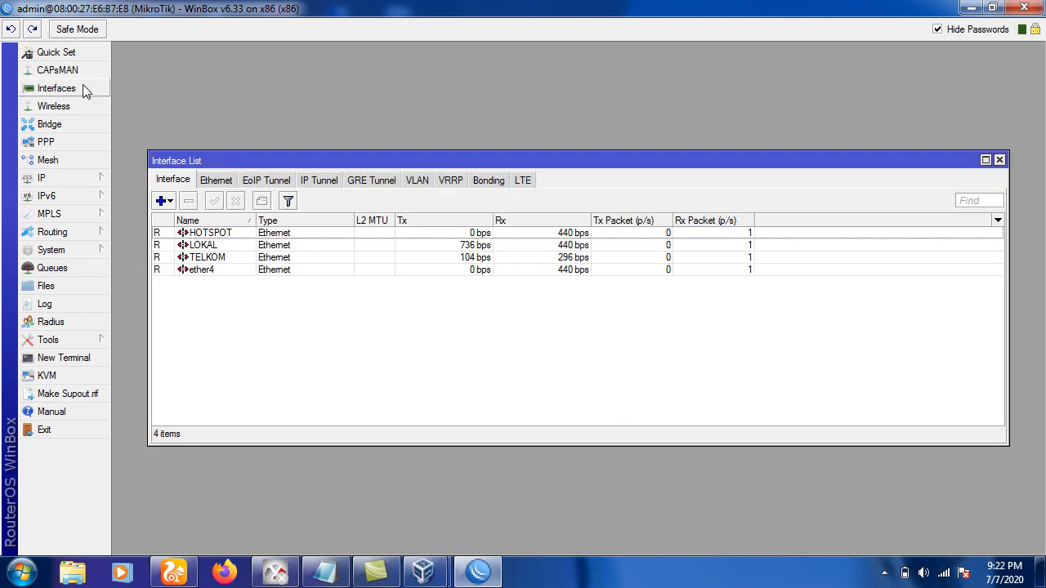
left_click(210, 234)
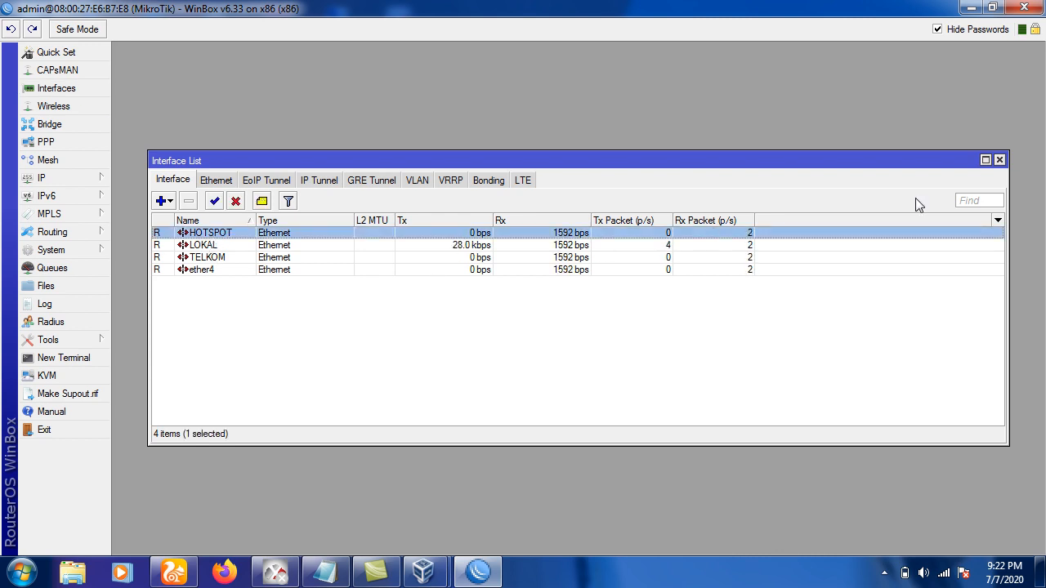
Add address 10.10.10.1/24 on interface HOTSPOT in IP > Addresses, then close the list.
left_click(1000, 159)
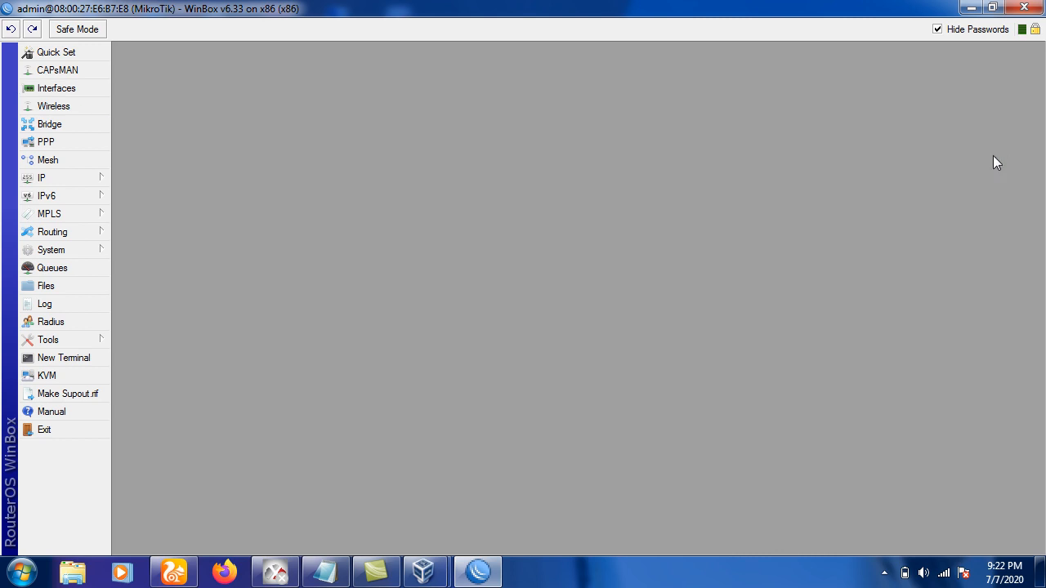
left_click(98, 179)
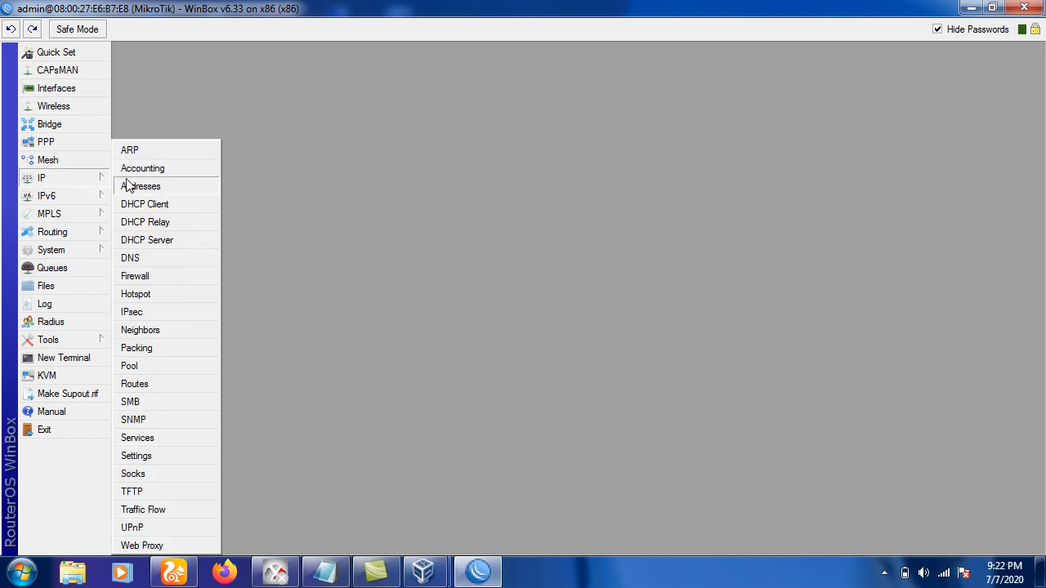
left_click(135, 187)
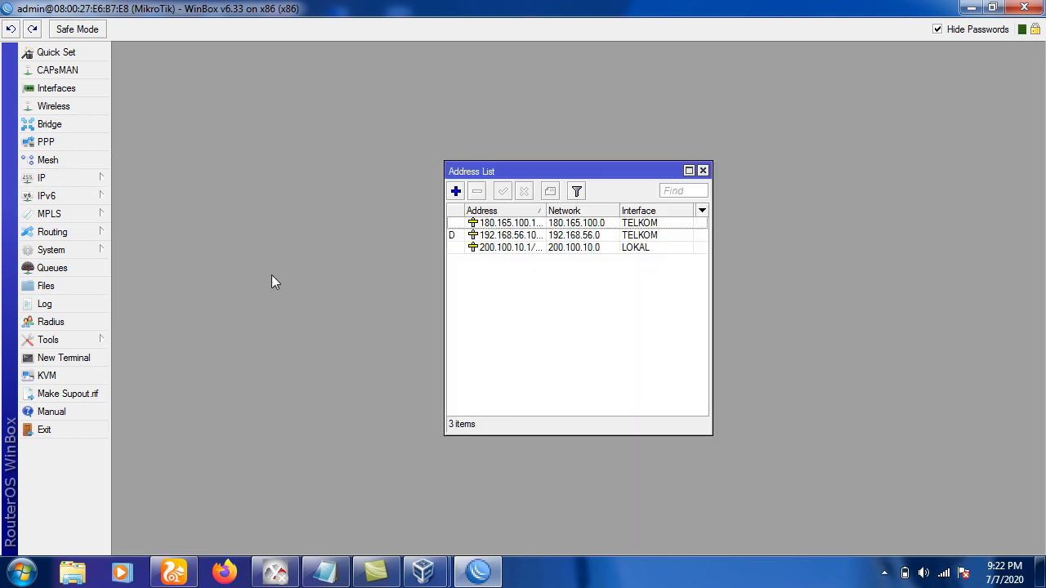
left_click(456, 191)
left_click(546, 273)
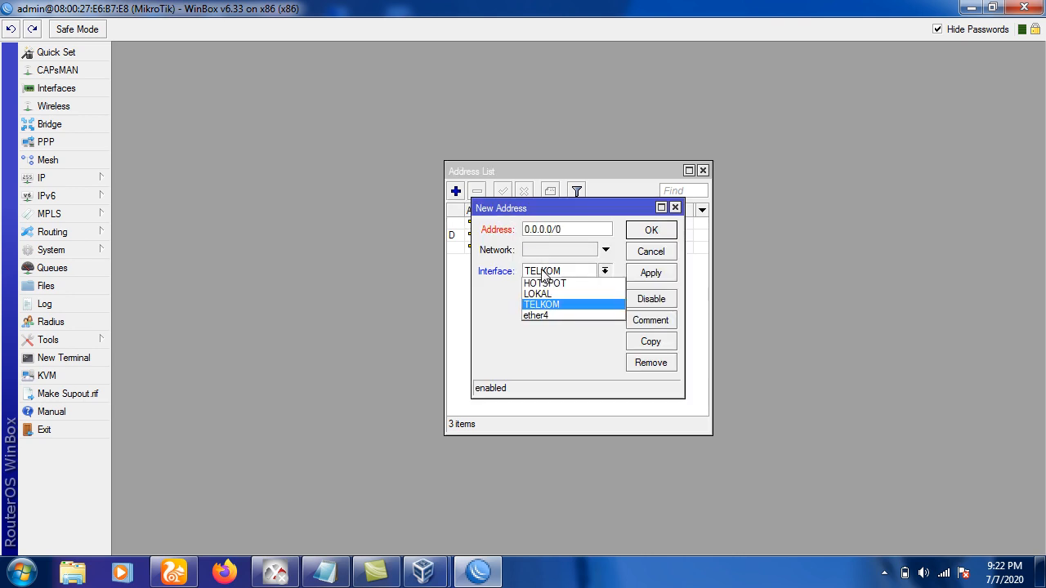
left_click(542, 283)
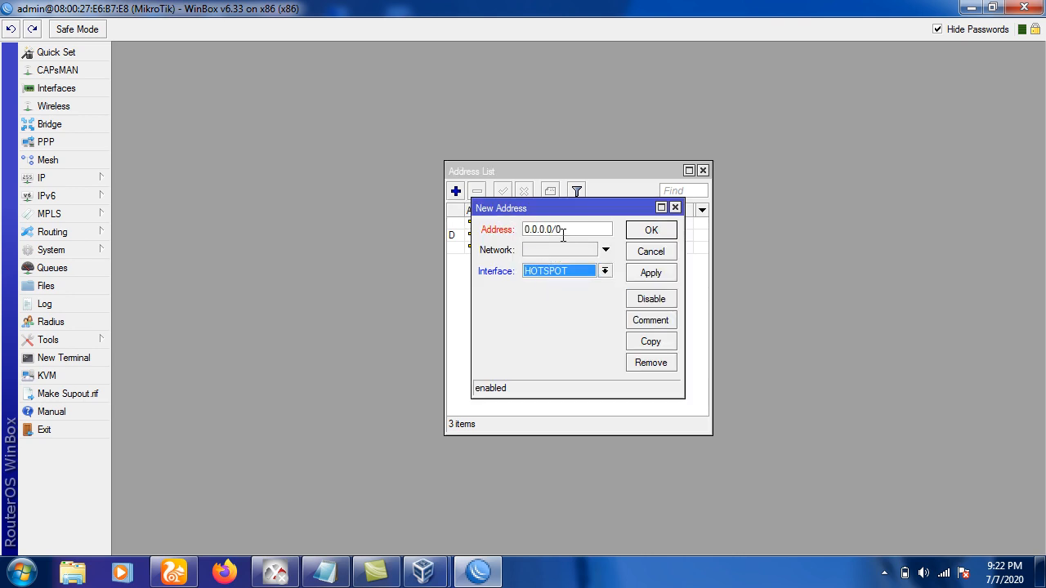
left_click_drag(567, 232, 484, 226)
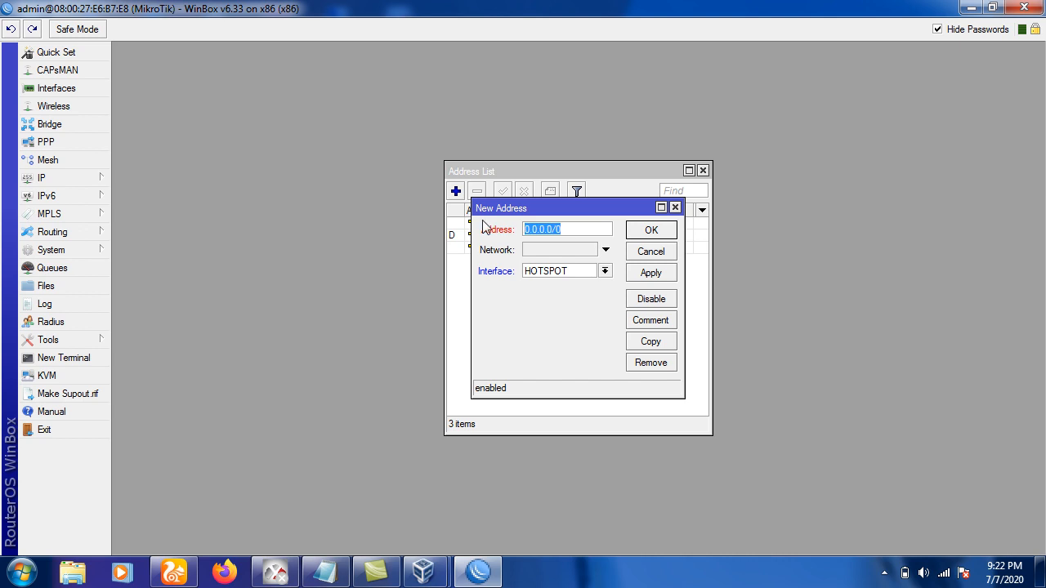
type("10.10.10.1/24")
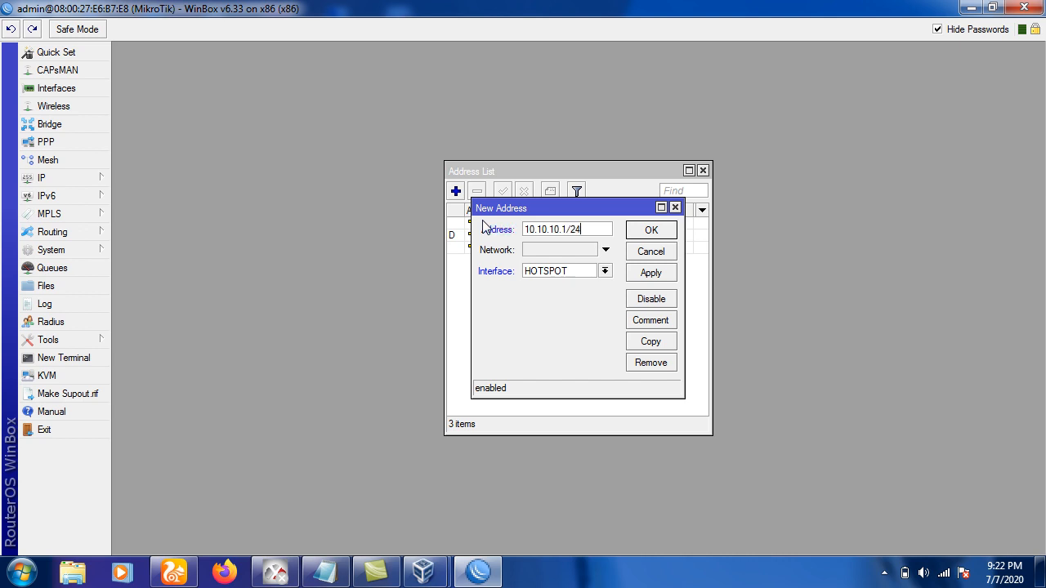
left_click(637, 234)
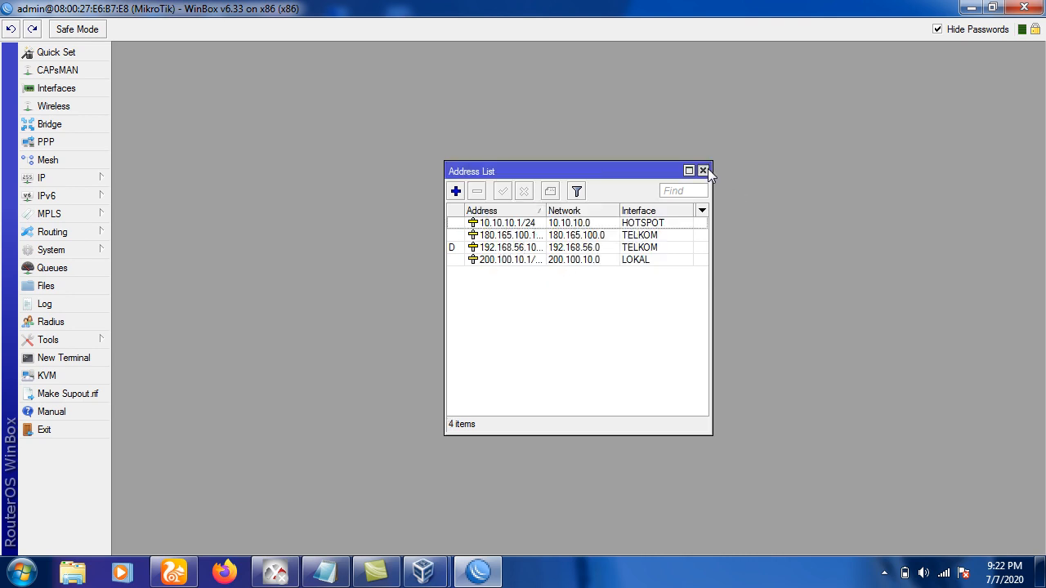
left_click(703, 171)
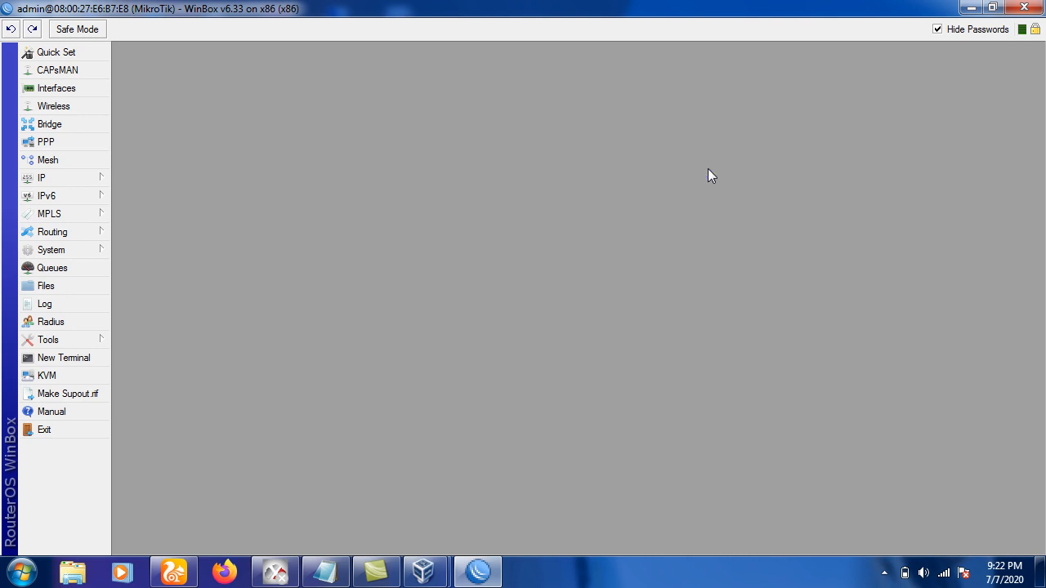
Run Hotspot Setup on HOTSPOT, accepting 10.10.10.1/24 with masquerading and the proposed address pool.
left_click(91, 182)
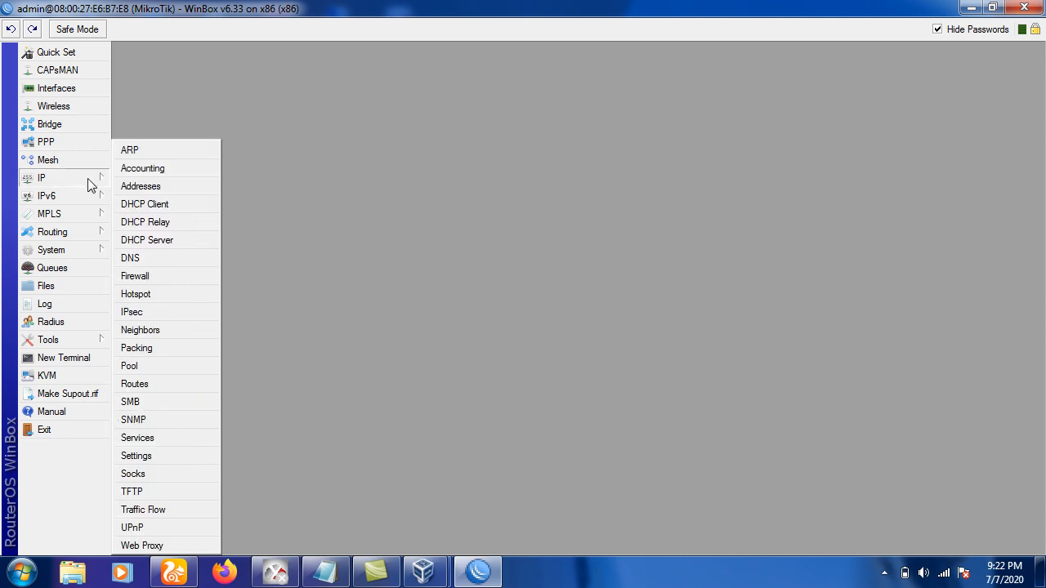
left_click(145, 296)
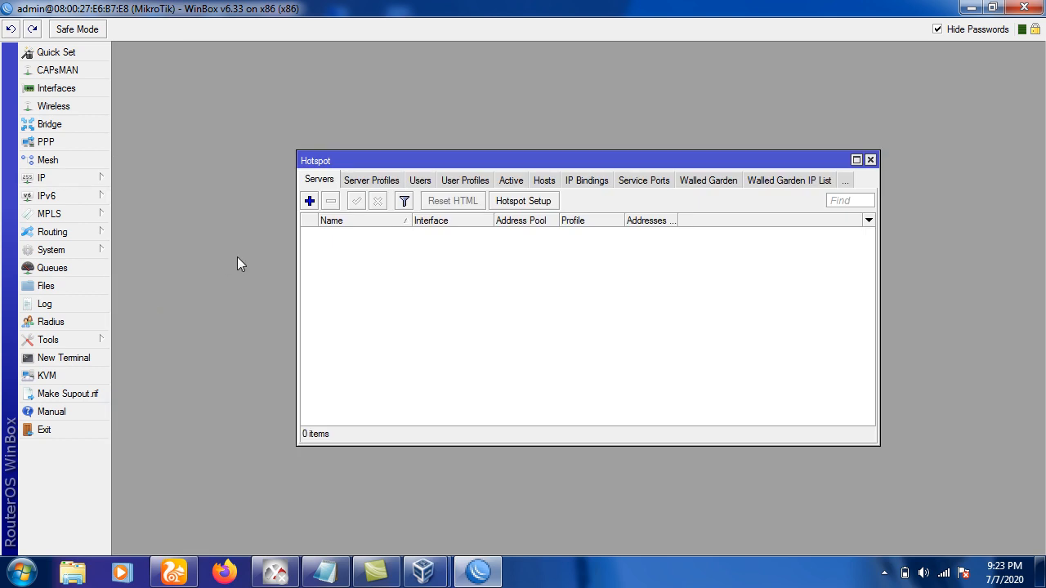
left_click(509, 208)
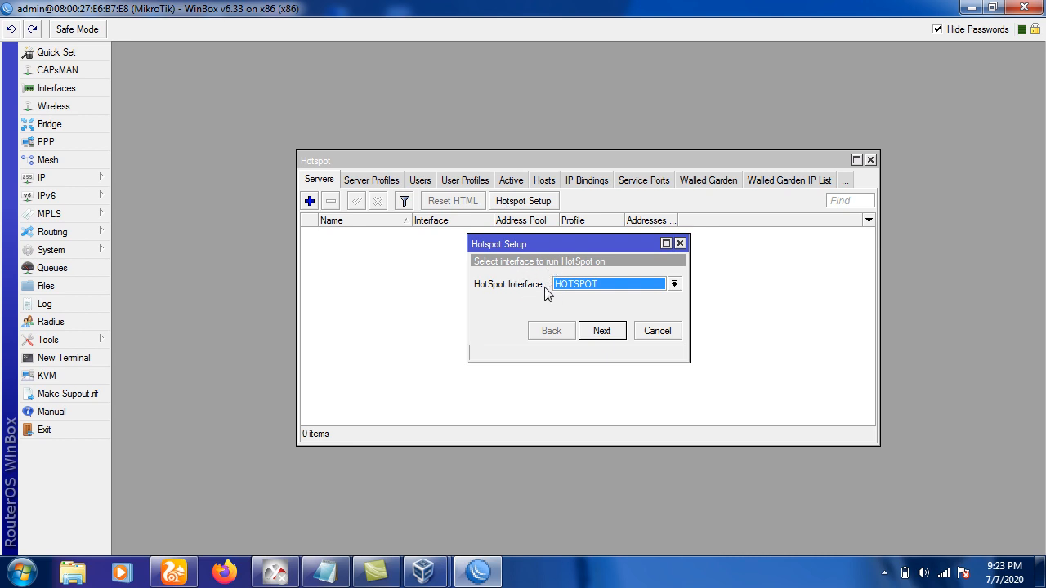
left_click(568, 288)
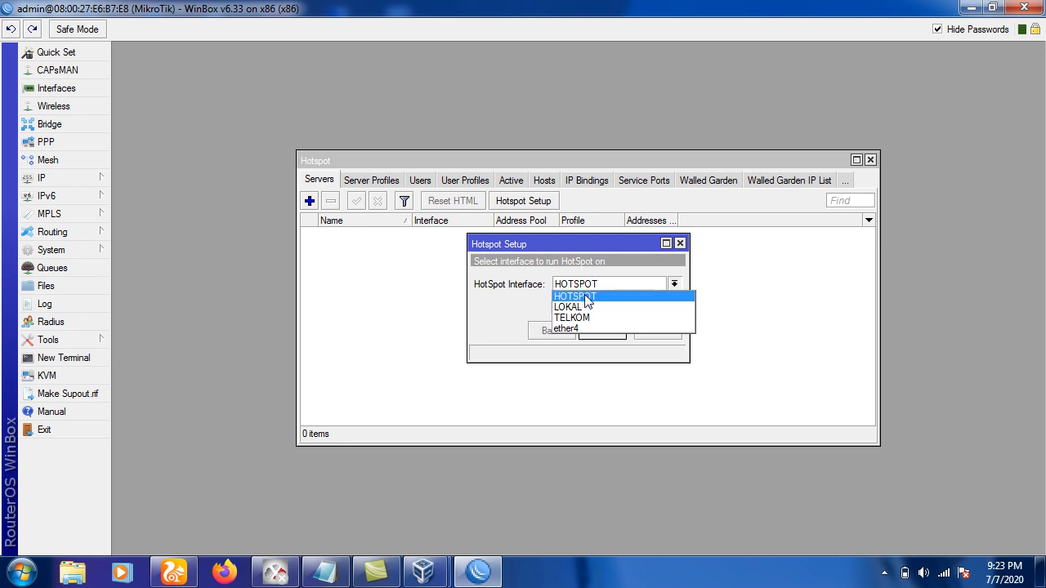
left_click(587, 298)
left_click(600, 331)
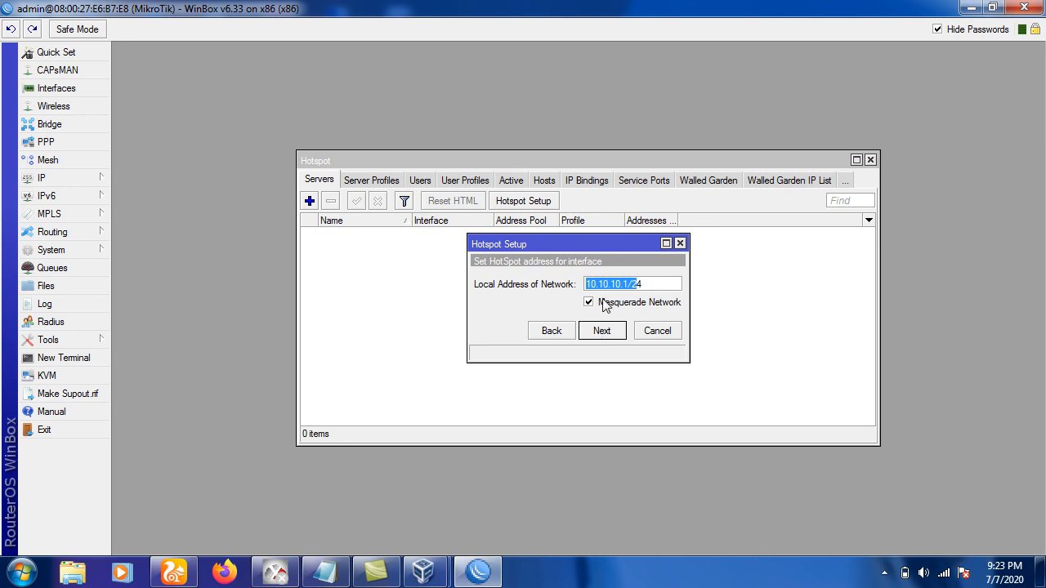
left_click(602, 334)
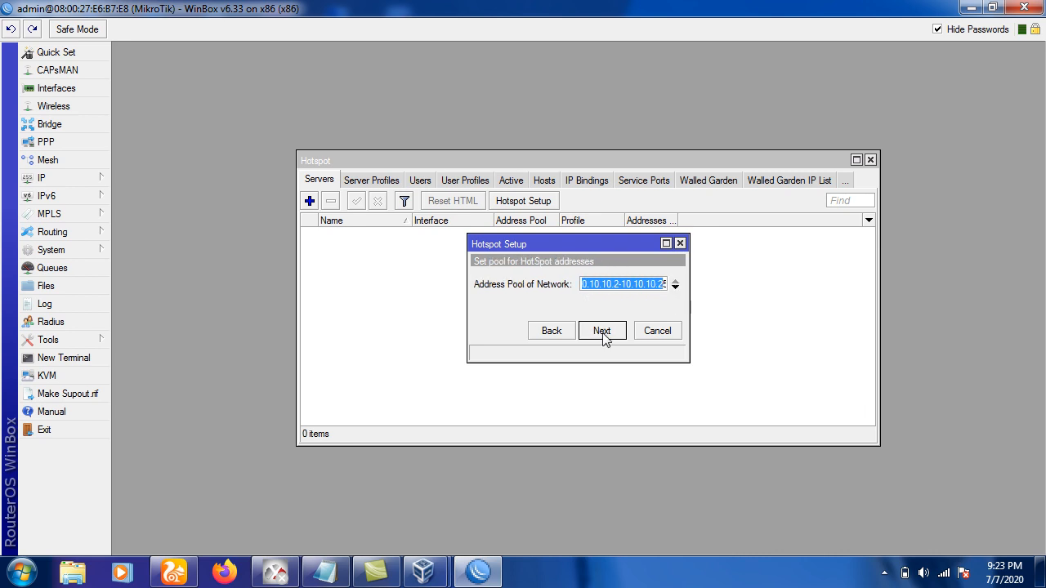
left_click(602, 335)
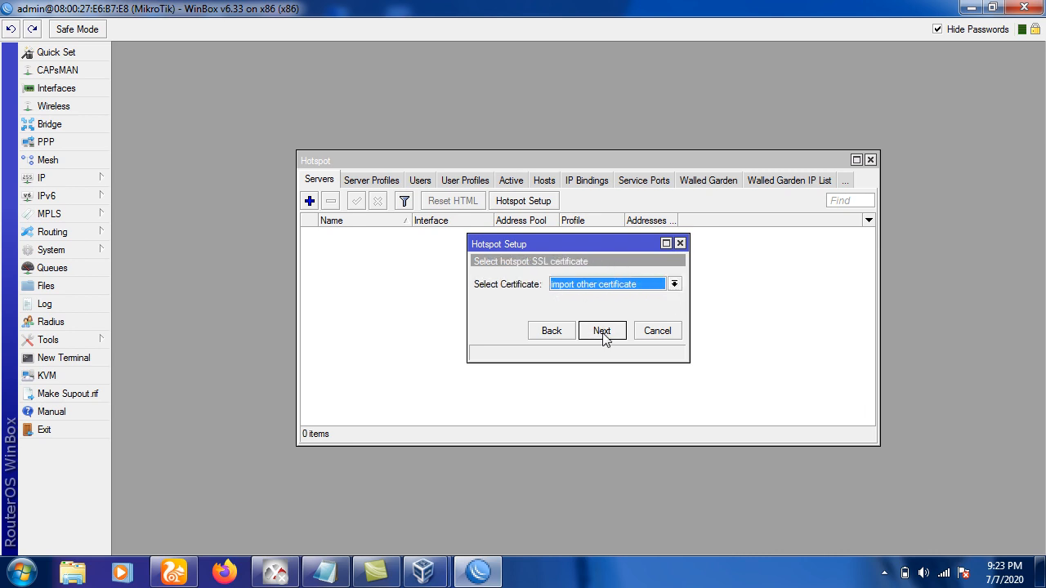
Choose certificate none and accept the SMTP, DNS and local user defaults to finish.
left_click(609, 286)
left_click(603, 308)
left_click(602, 332)
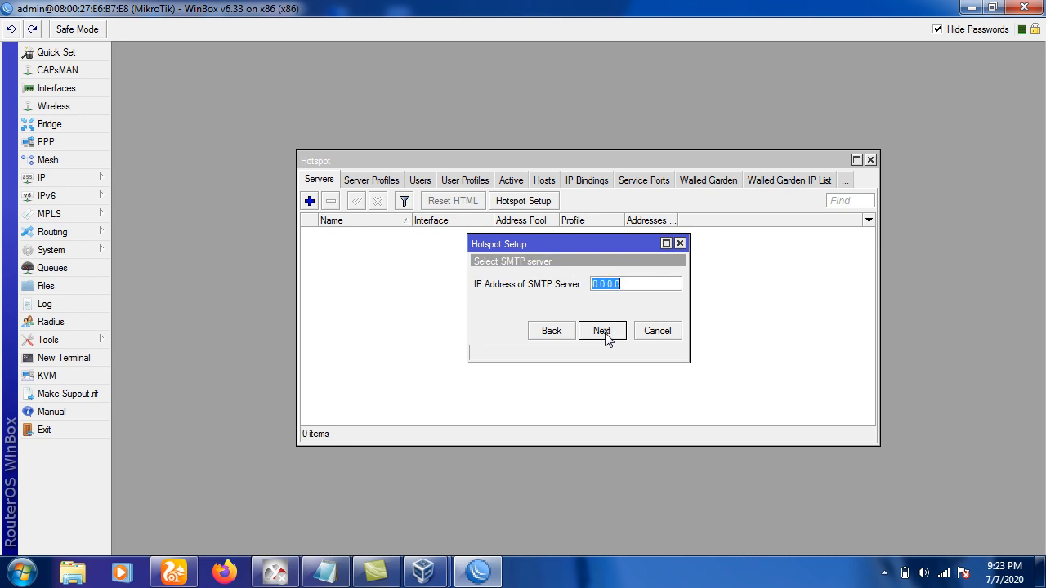
left_click(602, 332)
left_click(603, 331)
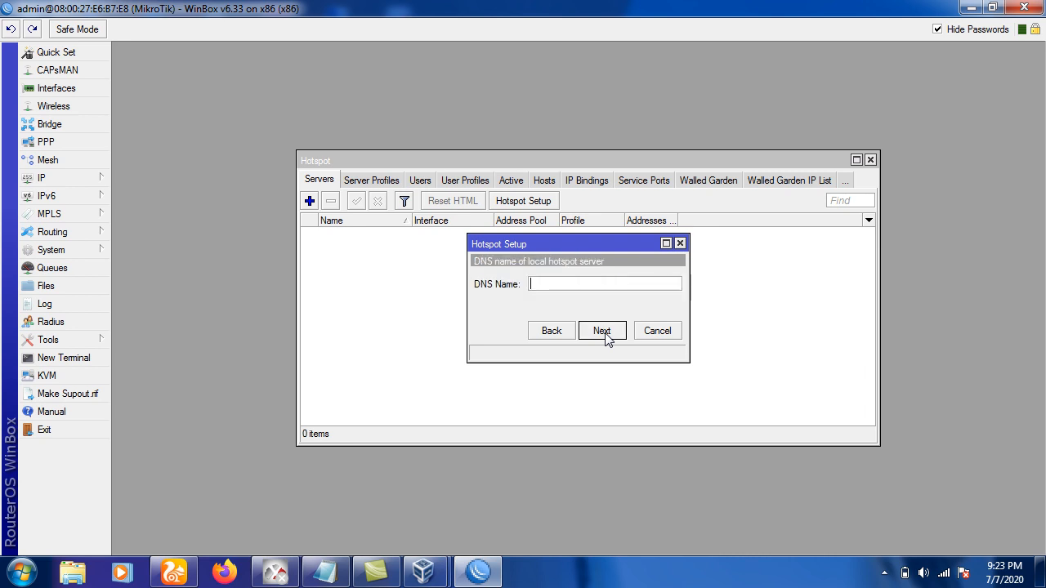
left_click(602, 330)
left_click(603, 333)
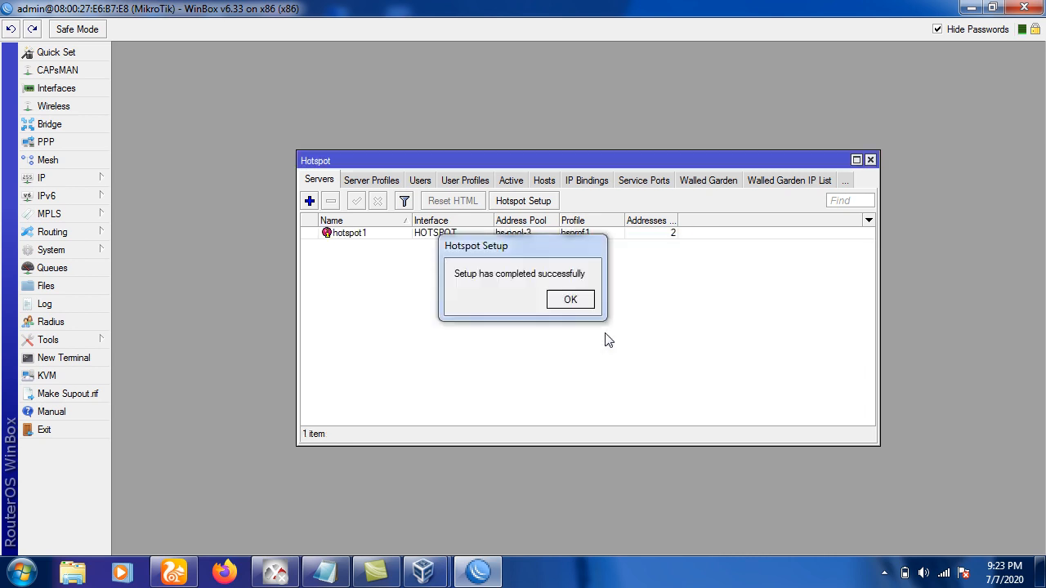
left_click(577, 300)
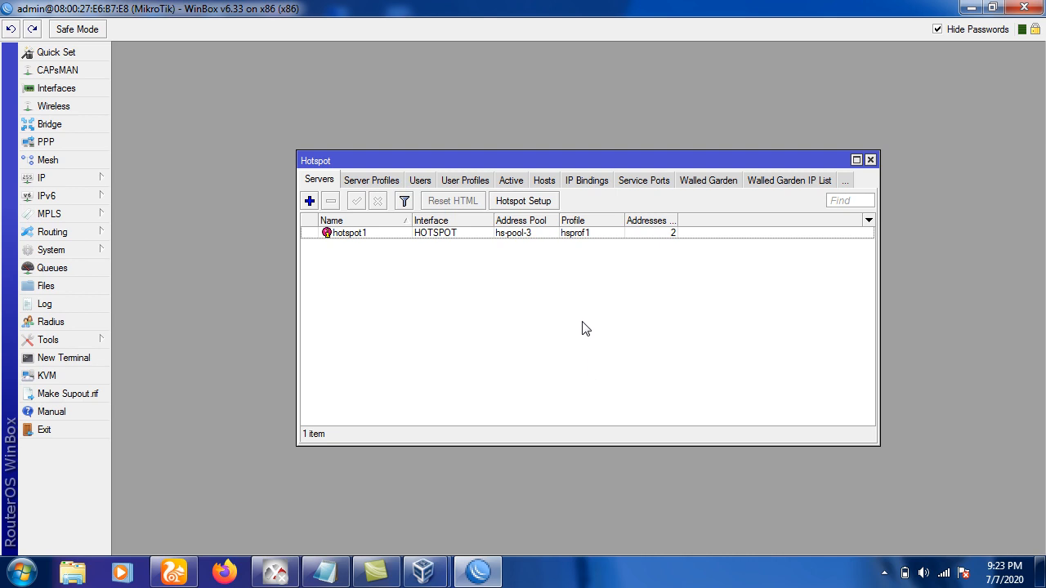
Open the hotspot1 Users list and add a new hotspot user with a password.
left_click(543, 234)
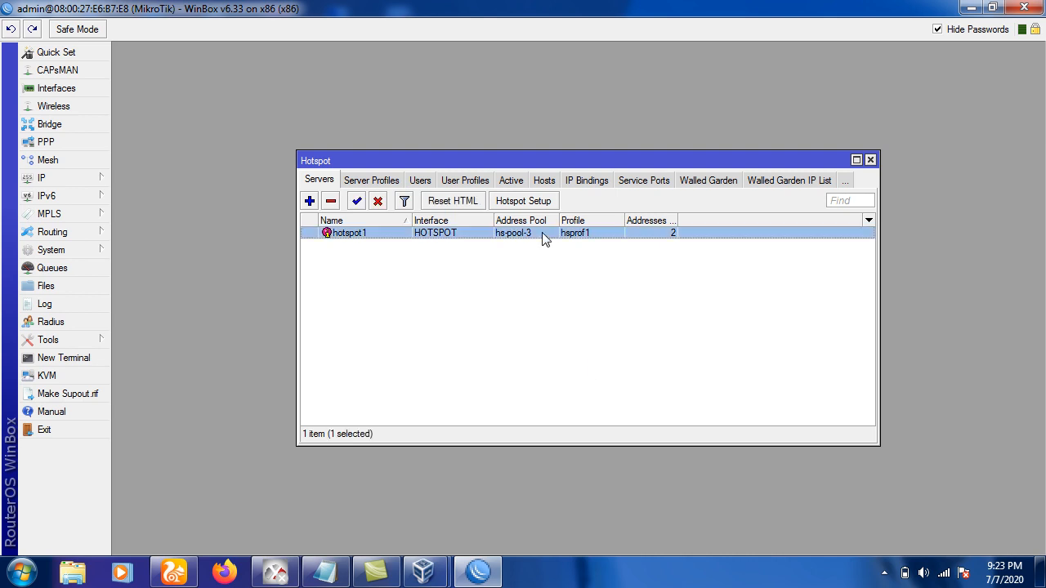
left_click(419, 181)
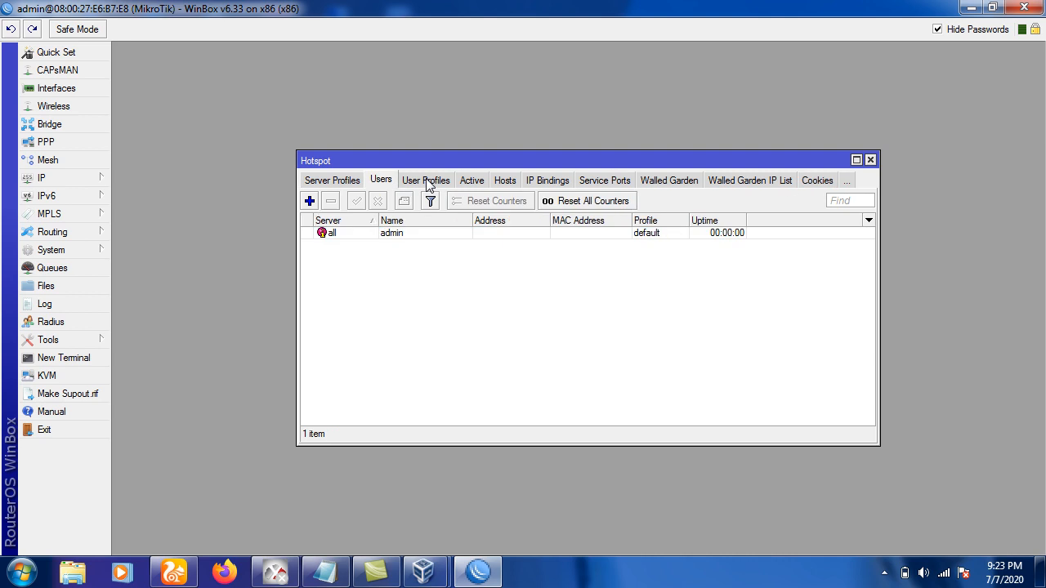
left_click(310, 201)
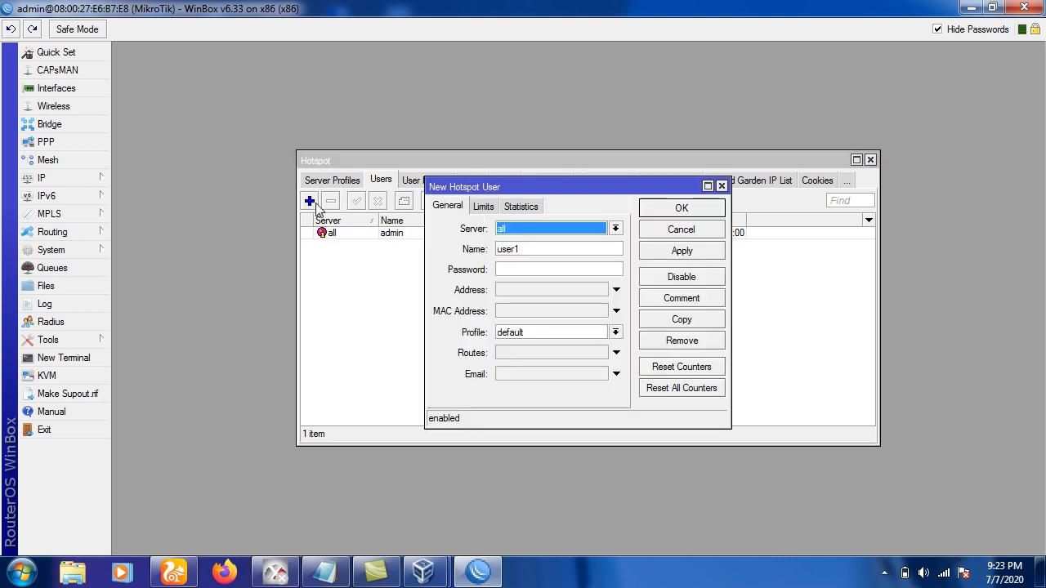
double_click(528, 250)
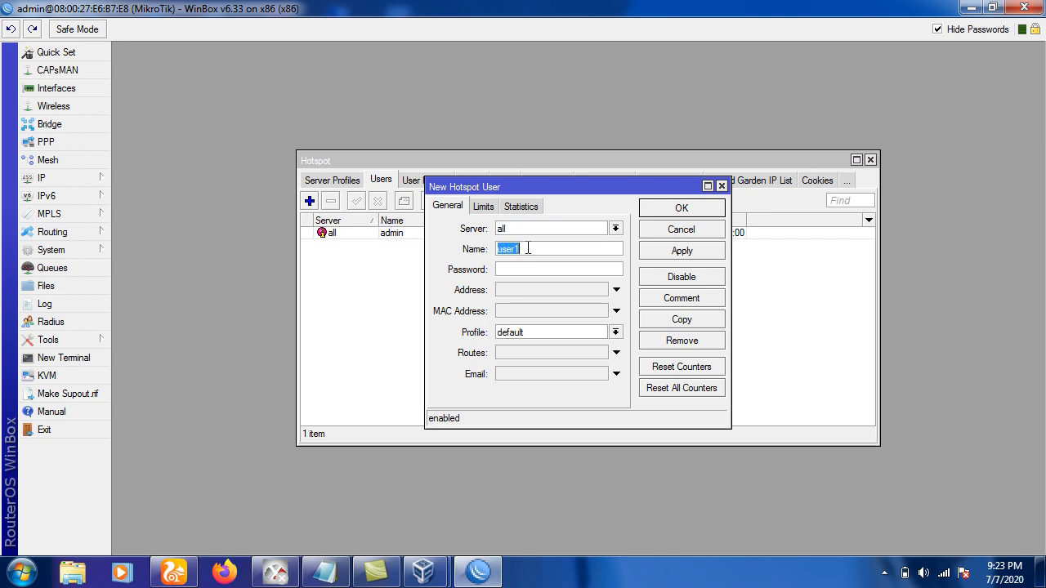
left_click(528, 249)
left_click(516, 270)
left_click(683, 209)
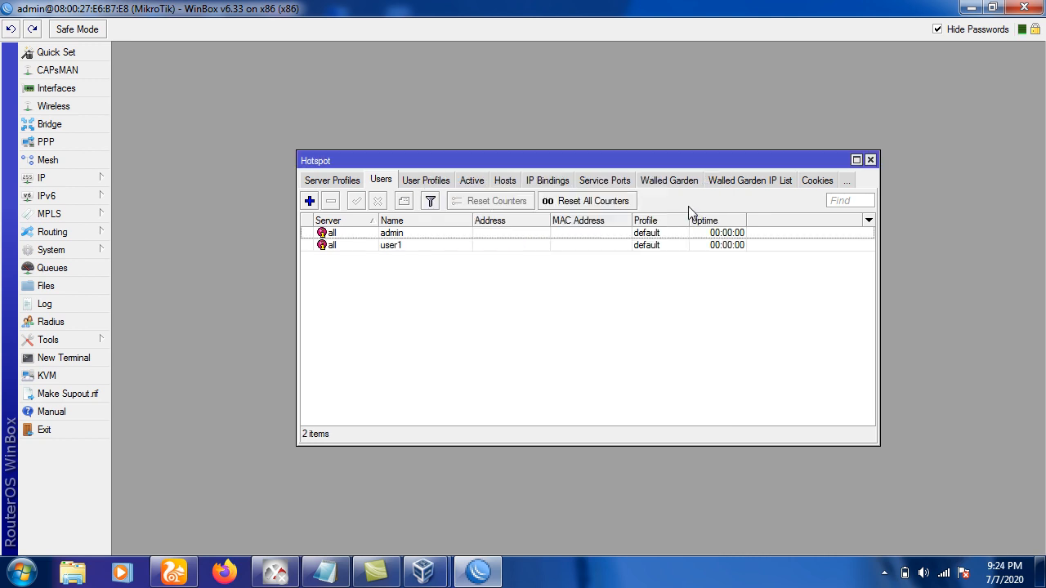
Add hotspot user user2 with a password.
left_click(311, 202)
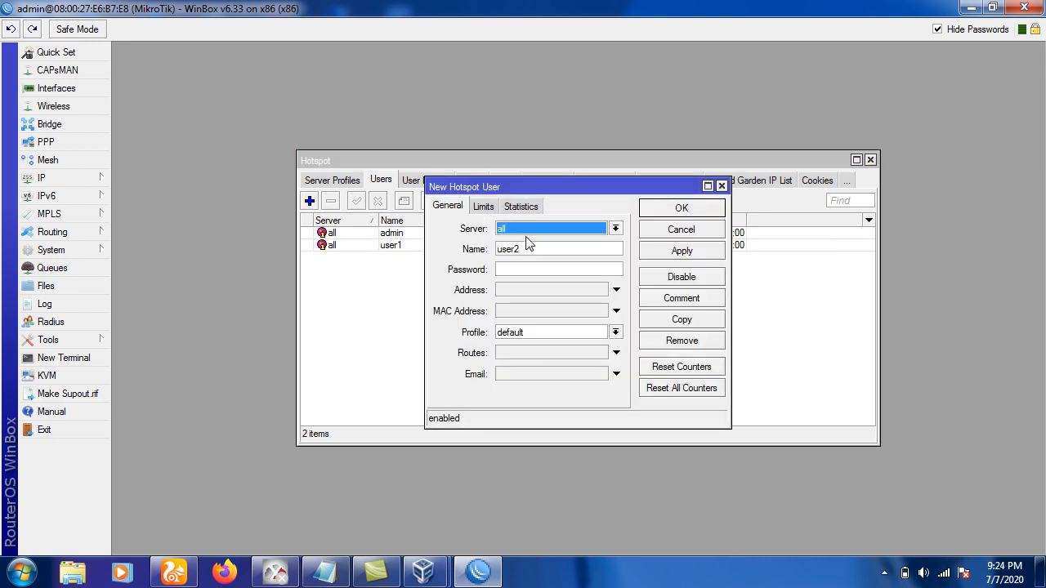
key("Tab")
left_click(510, 269)
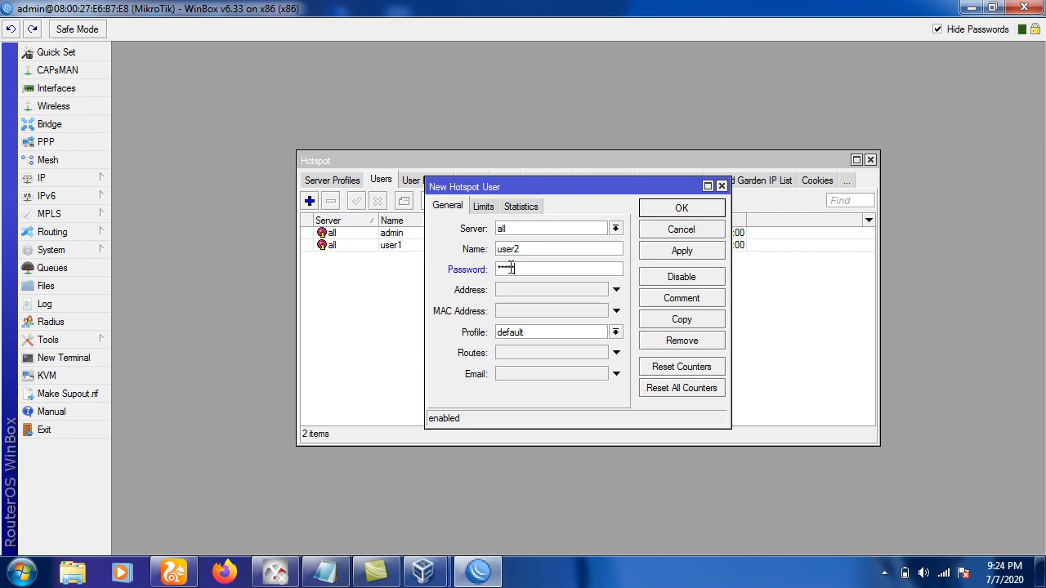
left_click(681, 208)
Add hotspot user user3 with a password, then close the Hotspot window.
left_click(310, 201)
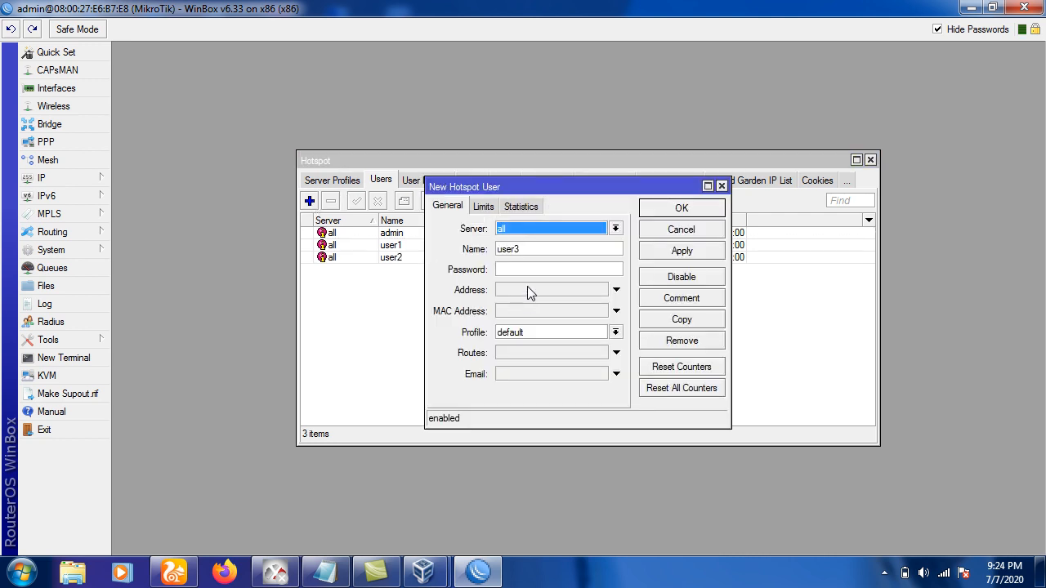
left_click(513, 272)
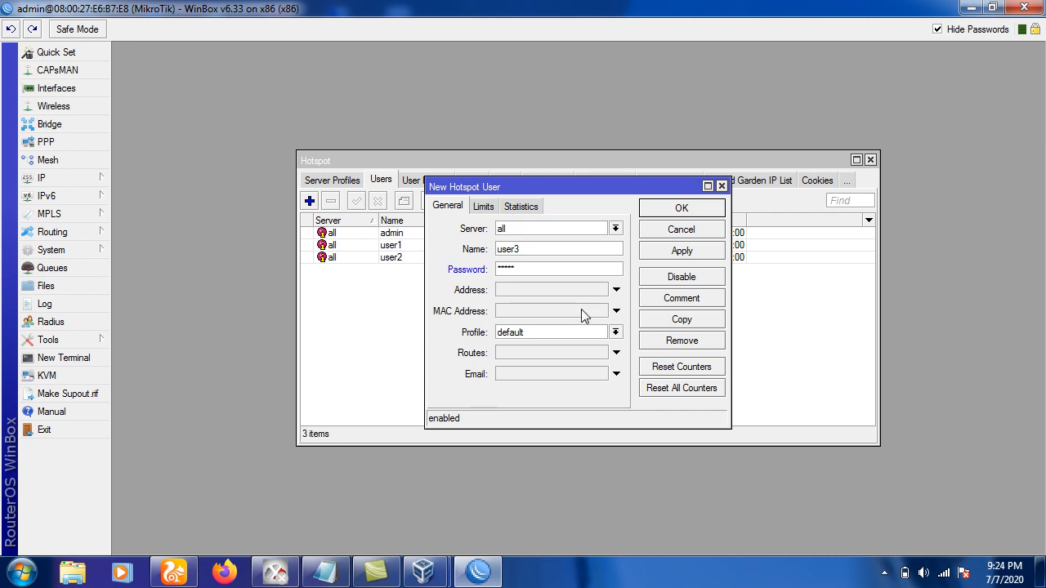
left_click(661, 210)
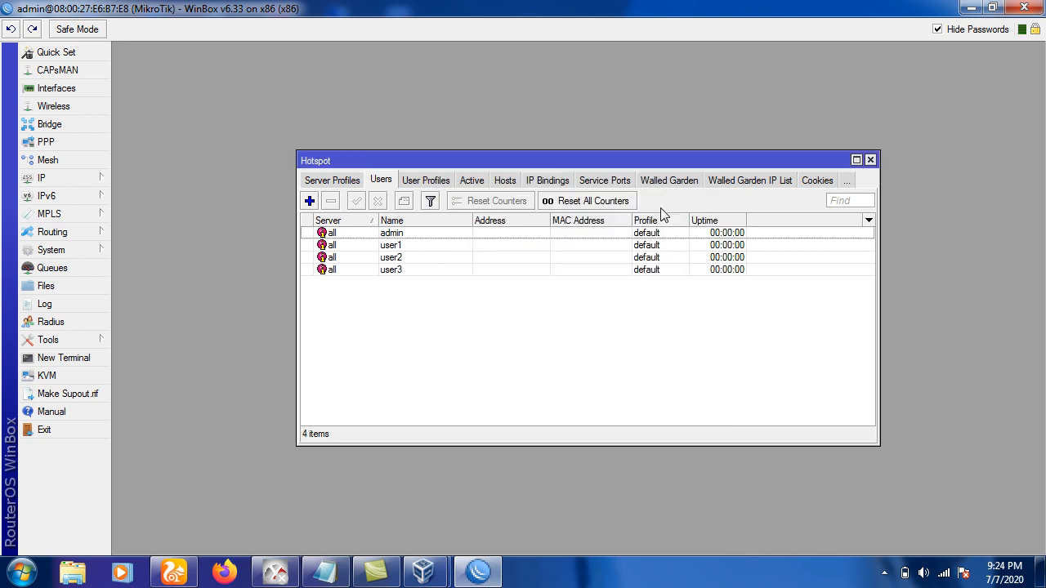
left_click(870, 159)
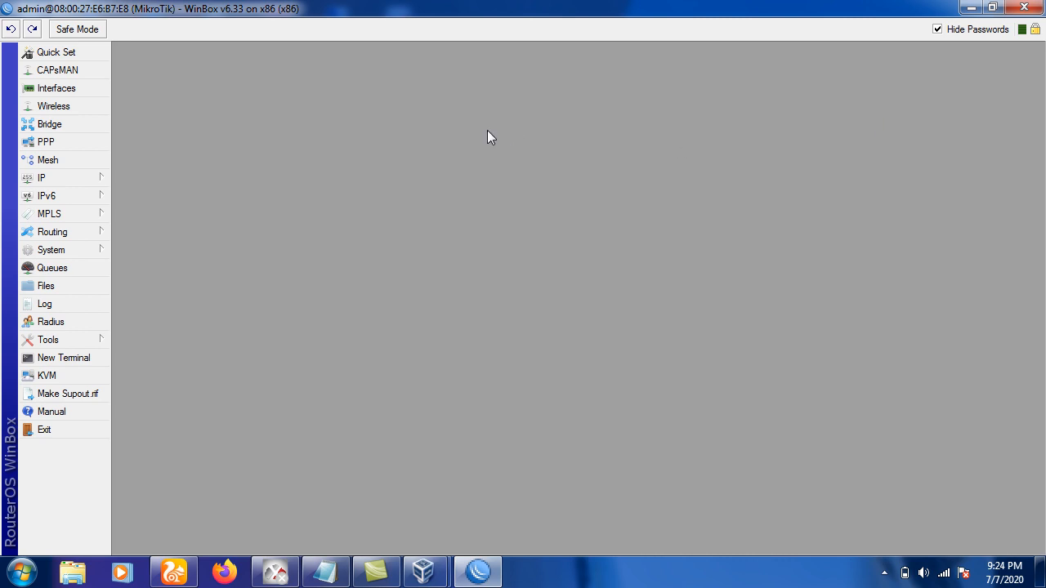
Reboot the router from the System menu, confirm it, and close WinBox.
left_click(99, 254)
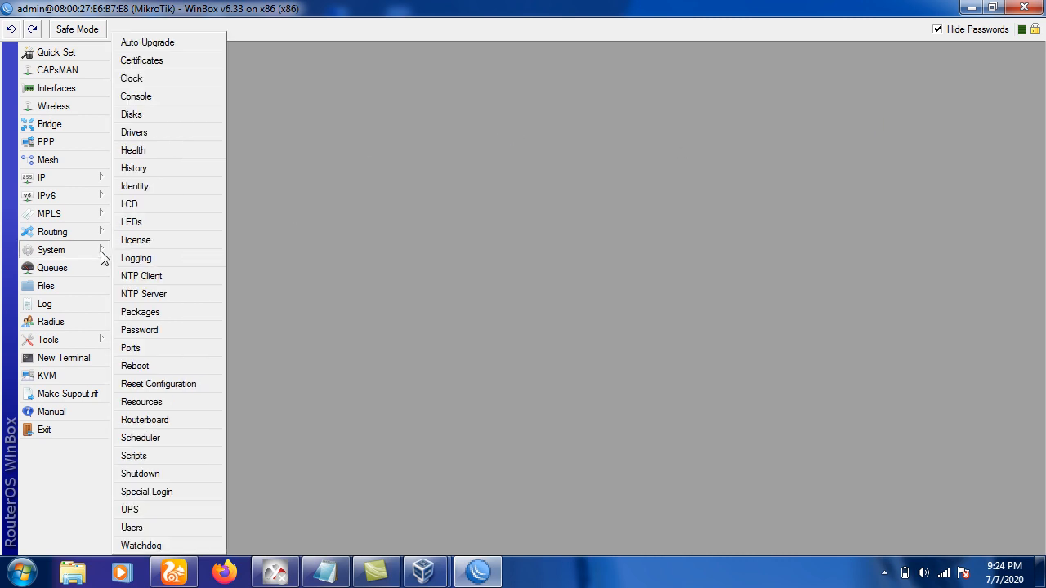
left_click(155, 368)
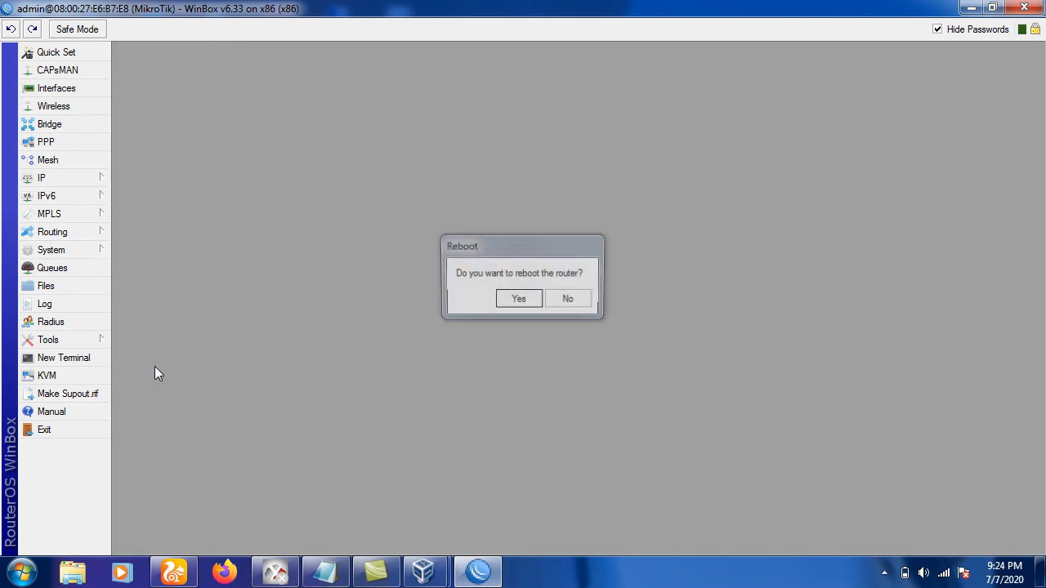
left_click(514, 300)
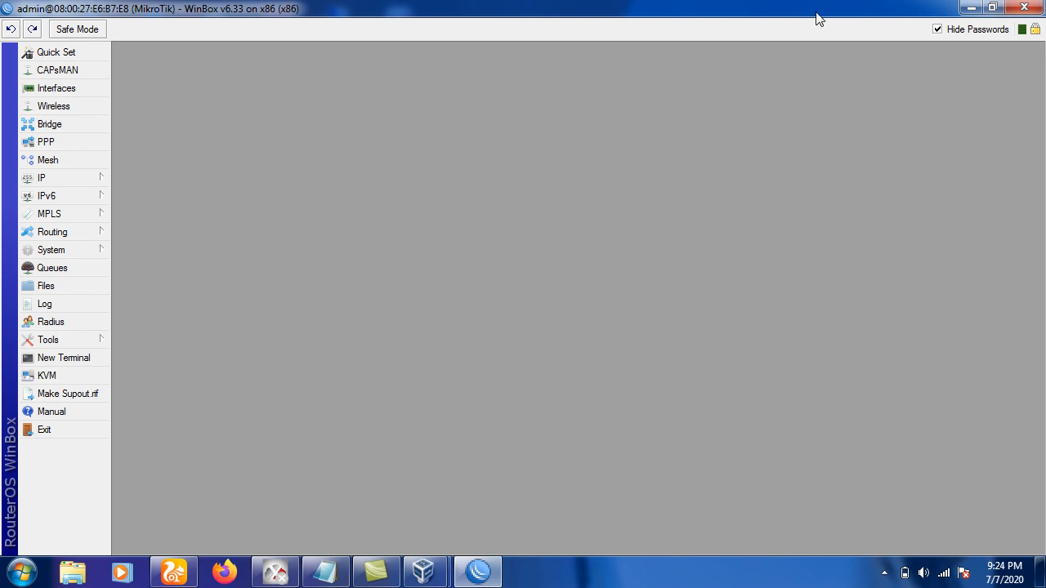
left_click(1032, 8)
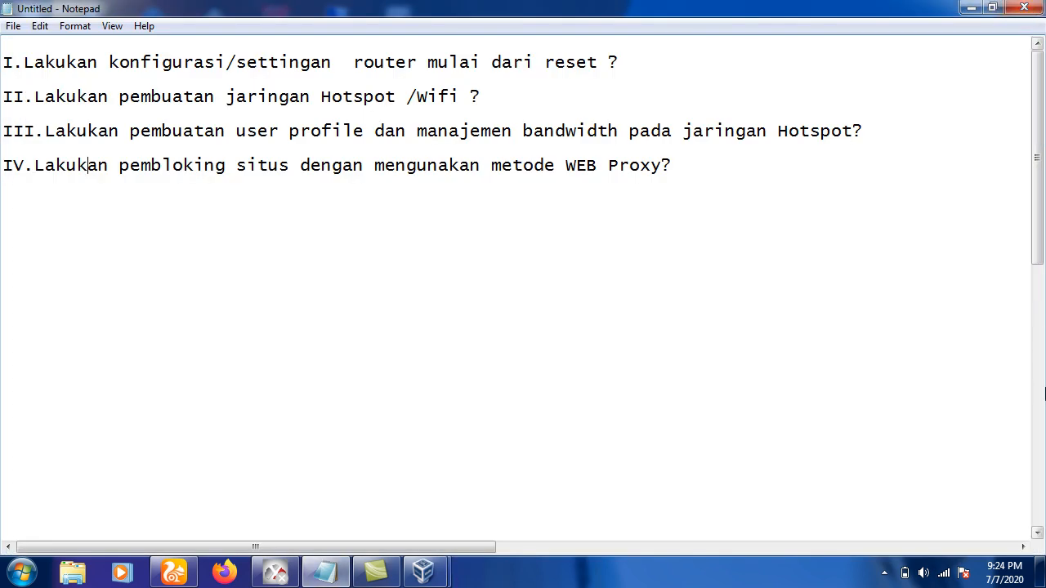
Reach the adapter list via the tray network icon and Network and Sharing Center.
left_click(945, 574)
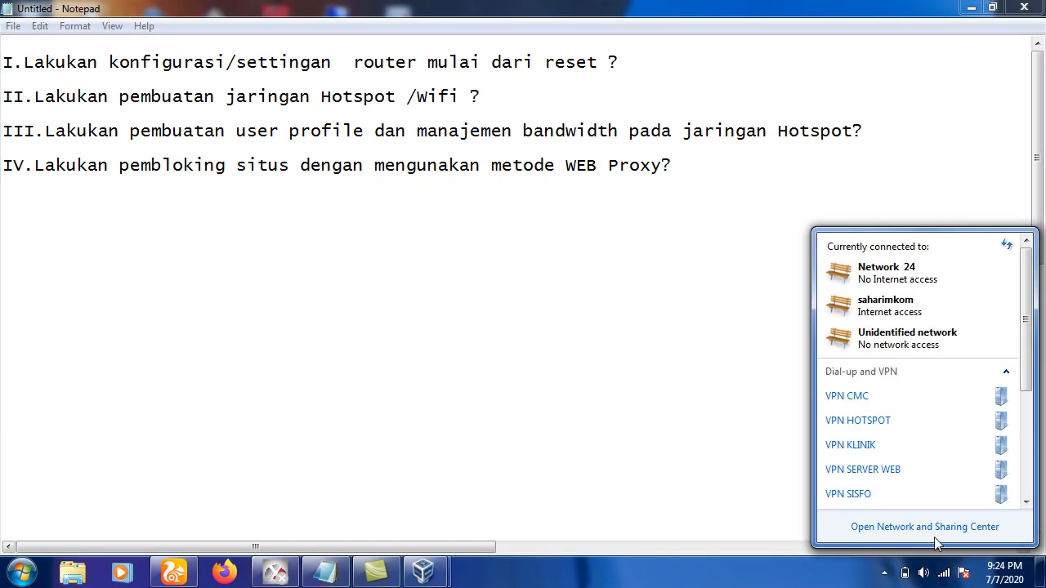
left_click(932, 528)
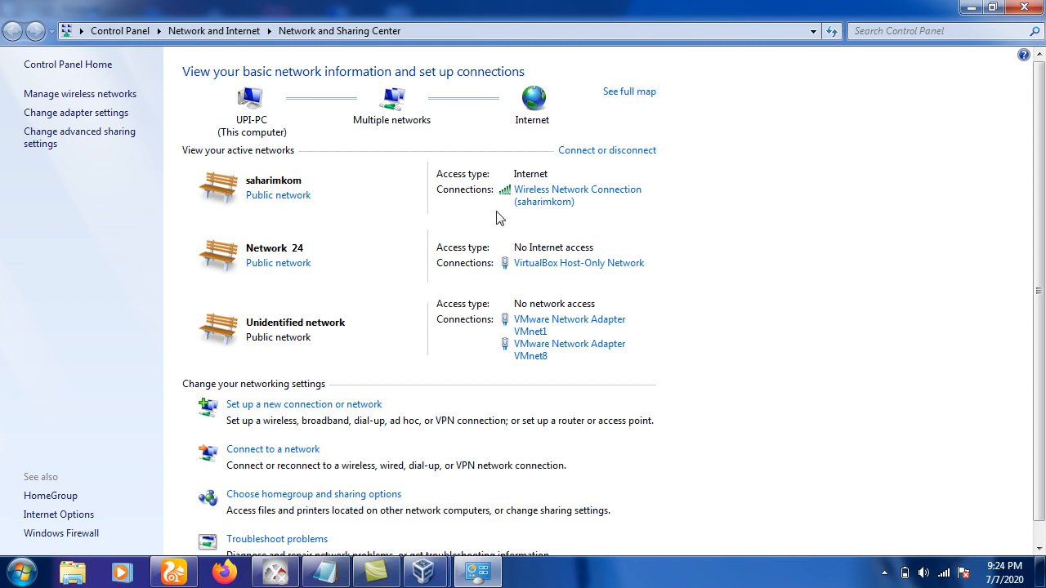
left_click(56, 115)
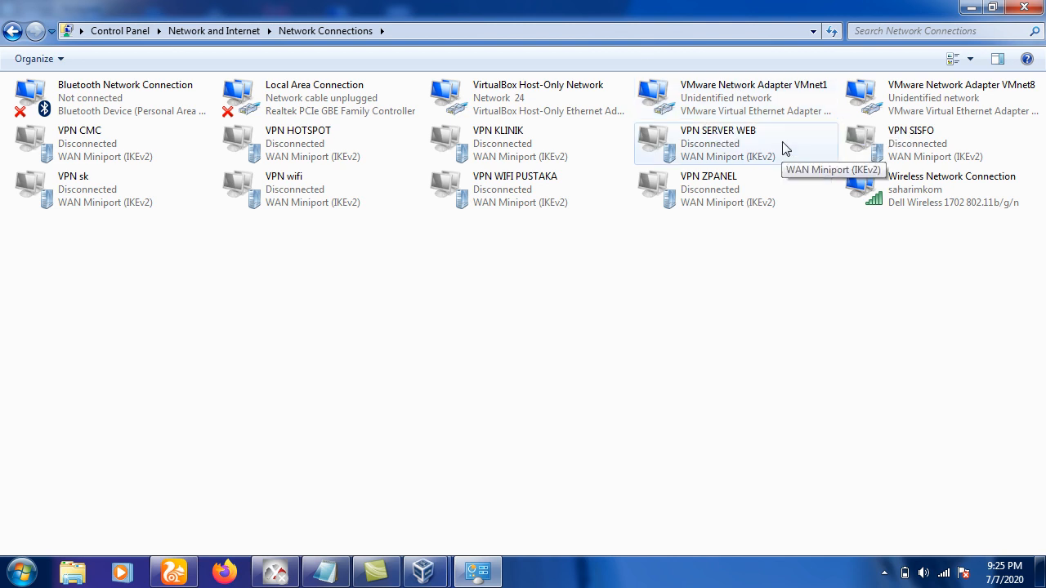
Give the VirtualBox Host-Only adapter IPv4 address 10.10.10.10 with gateway 10.10.10.1.
double_click(506, 110)
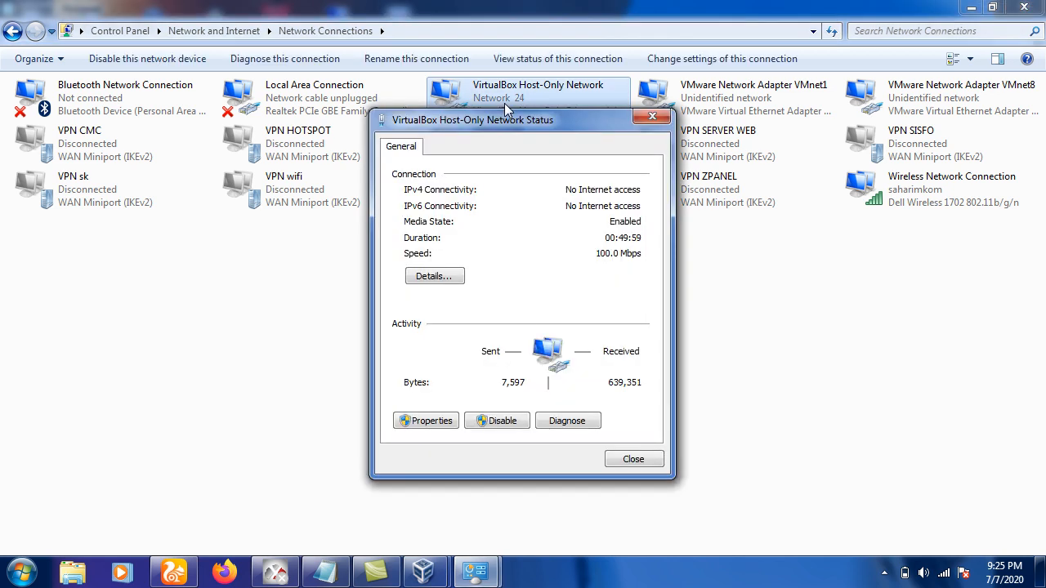
left_click(434, 423)
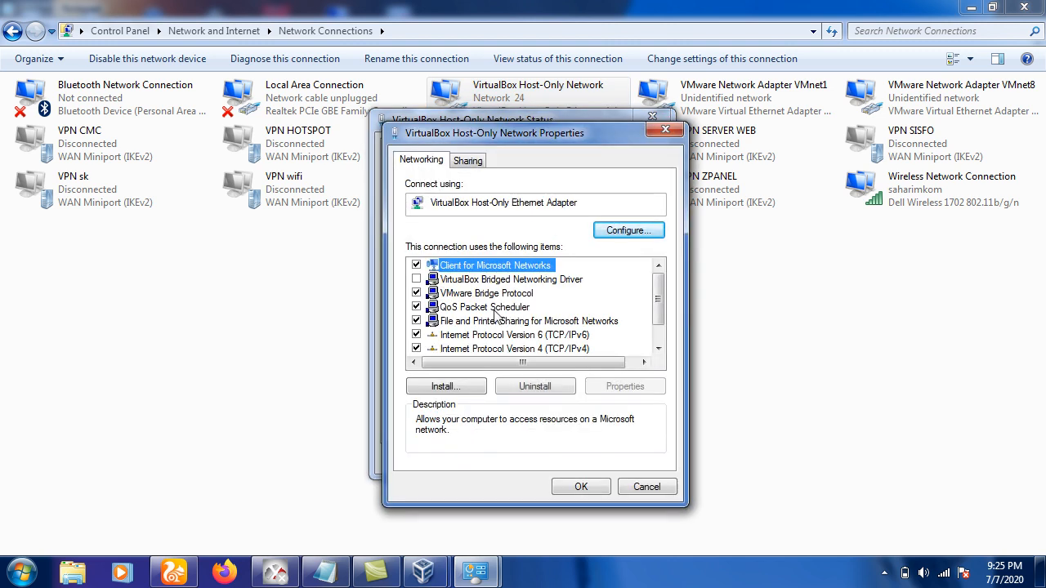
left_click(526, 351)
left_click(610, 392)
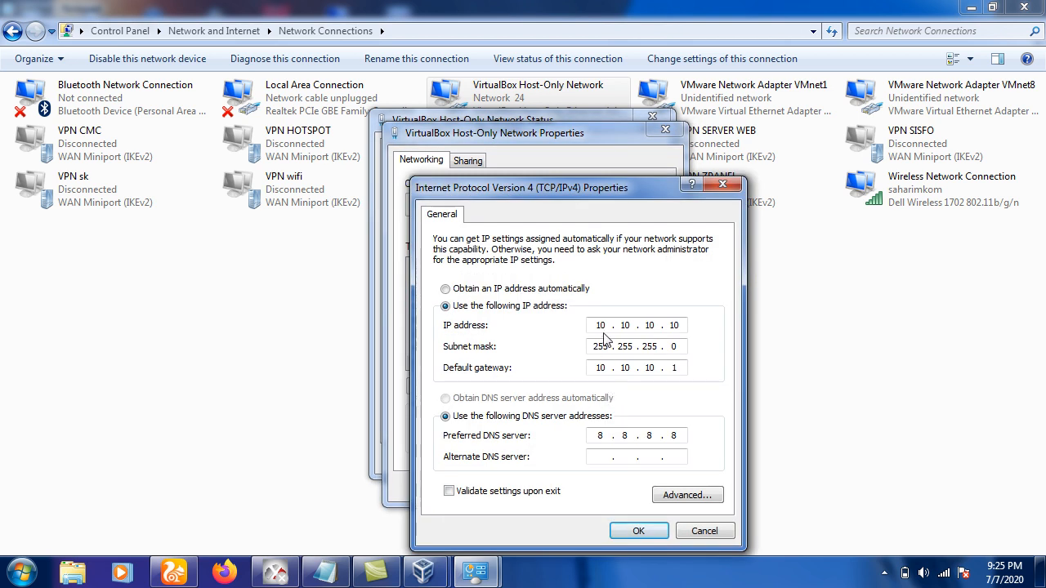
double_click(604, 327)
double_click(621, 329)
double_click(656, 326)
double_click(676, 326)
type("1")
Save the IPv4 settings, accept the gateway warning, close the adapter dialogs, and switch to UC Browser.
left_click(642, 533)
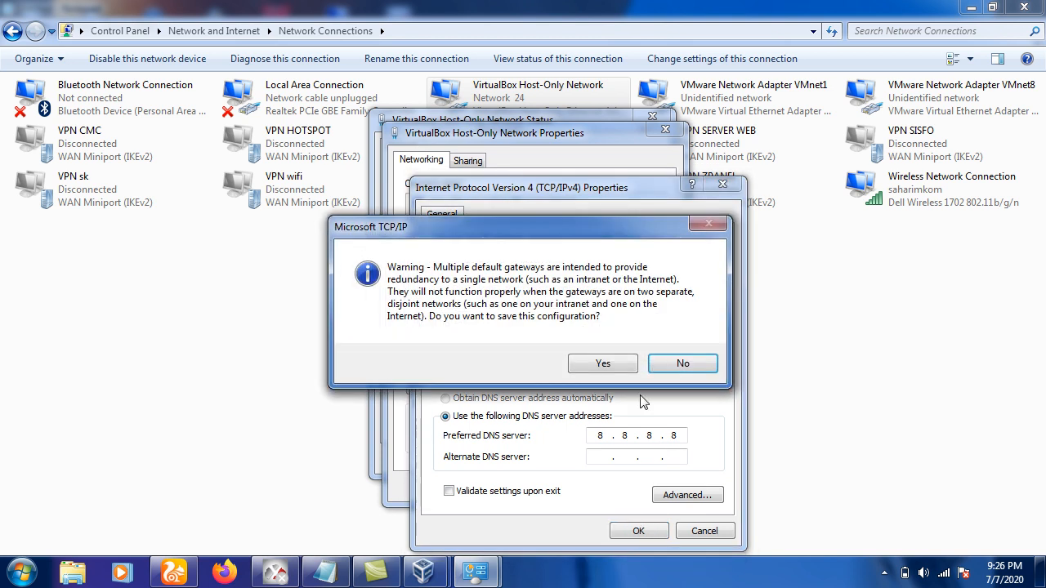
left_click(615, 371)
left_click(586, 487)
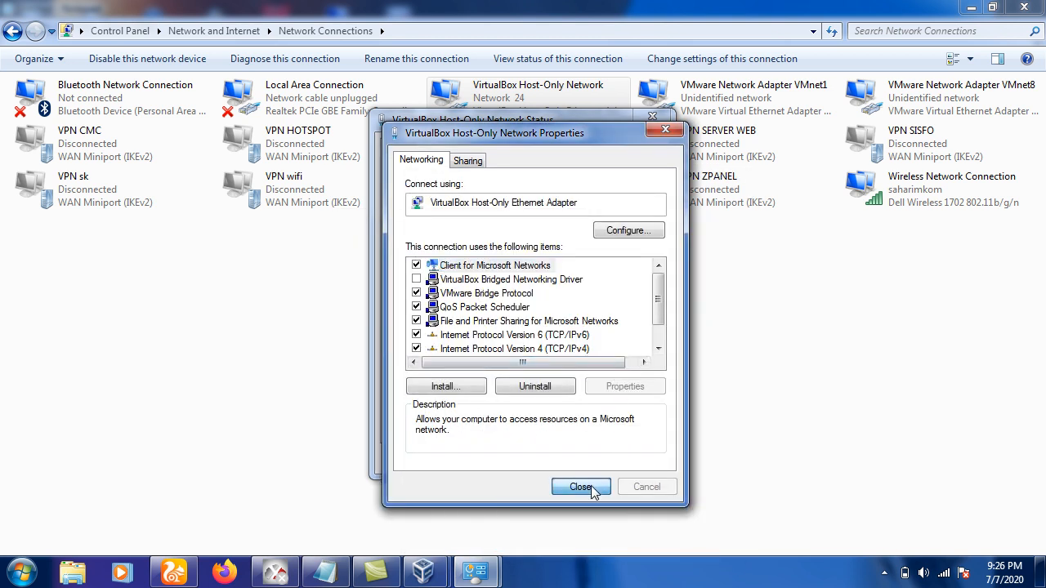
left_click(620, 479)
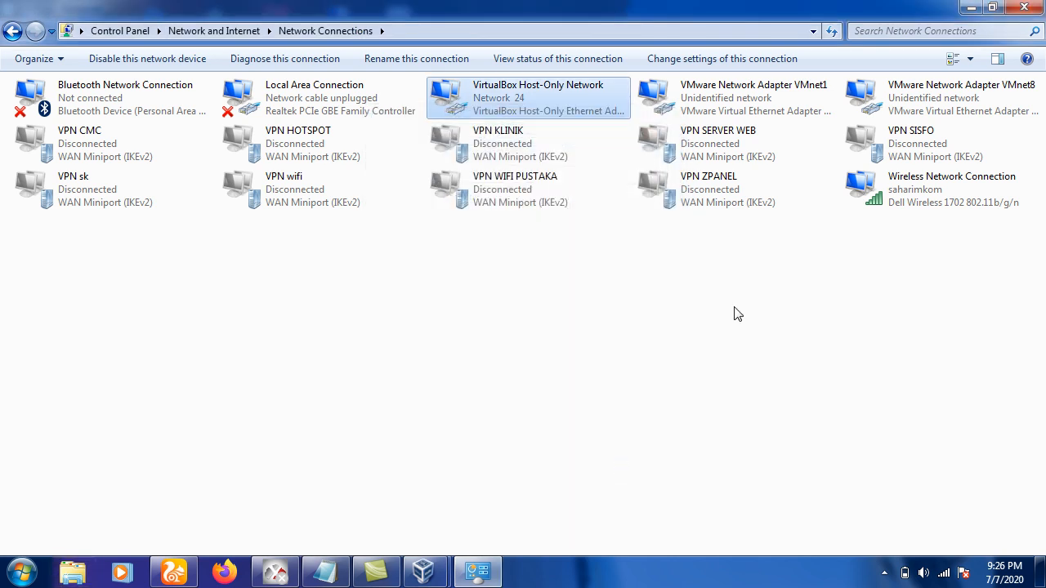
left_click(976, 8)
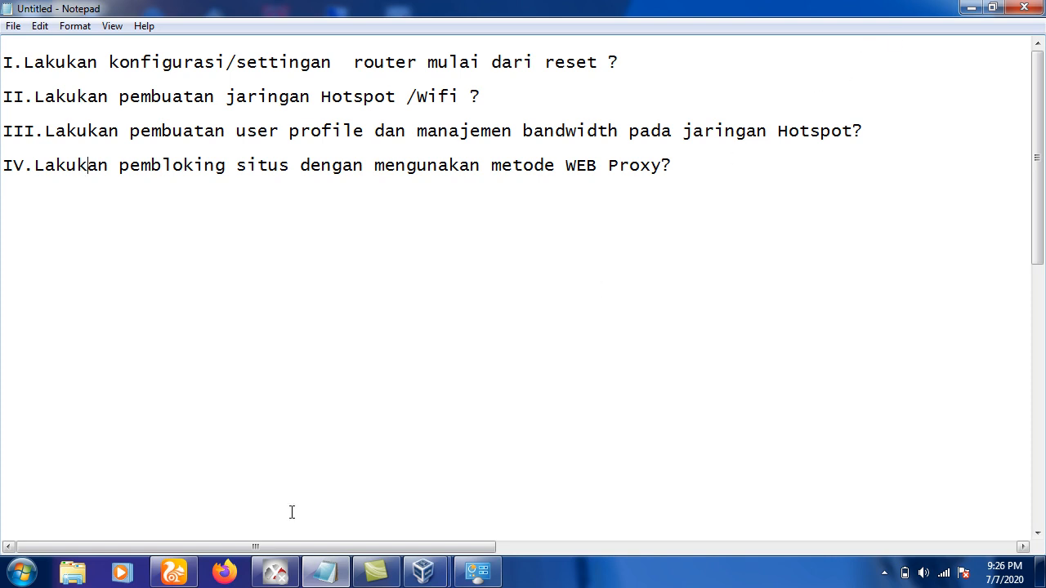
left_click(176, 574)
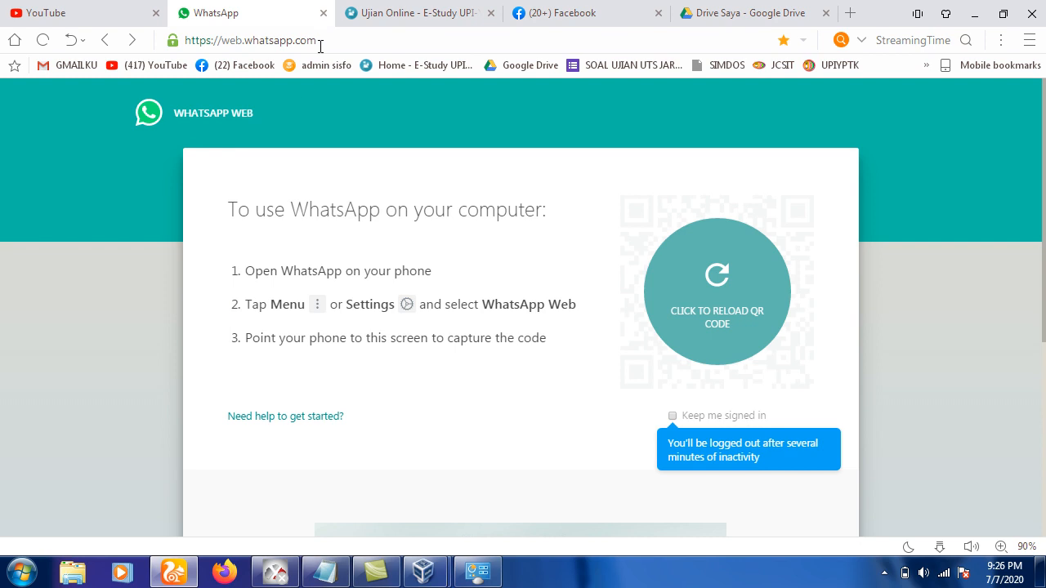
Navigate UC Browser to 10.10.10.1 to reach the hotspot Sign In page.
left_click(320, 46)
type("1")
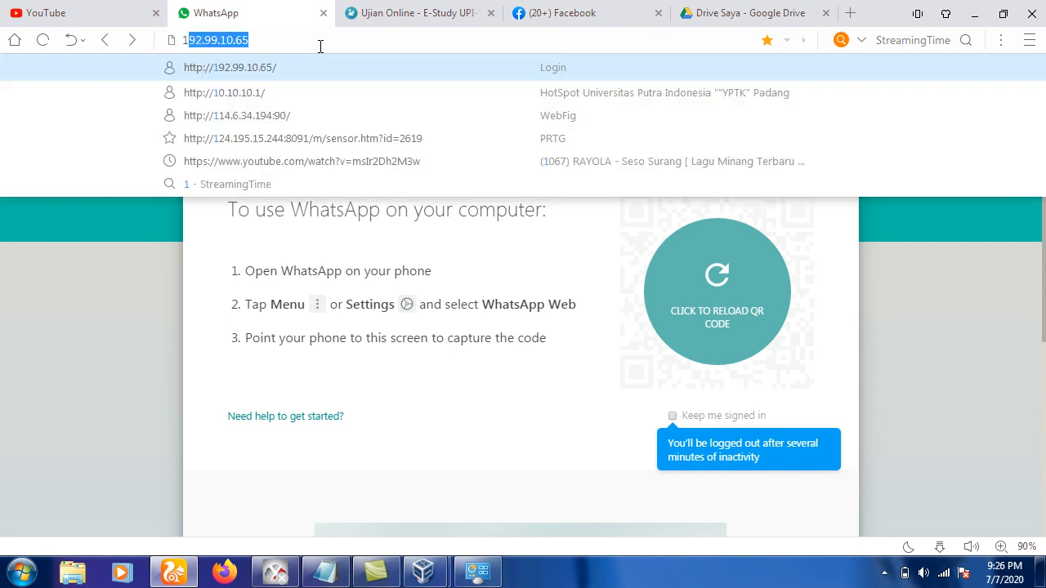
type("0")
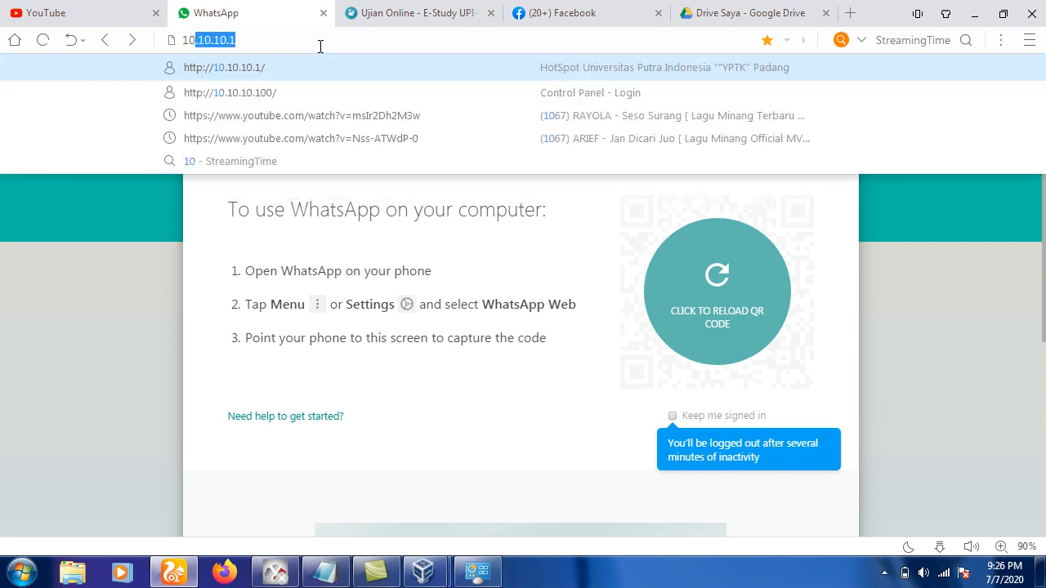
type(".10.")
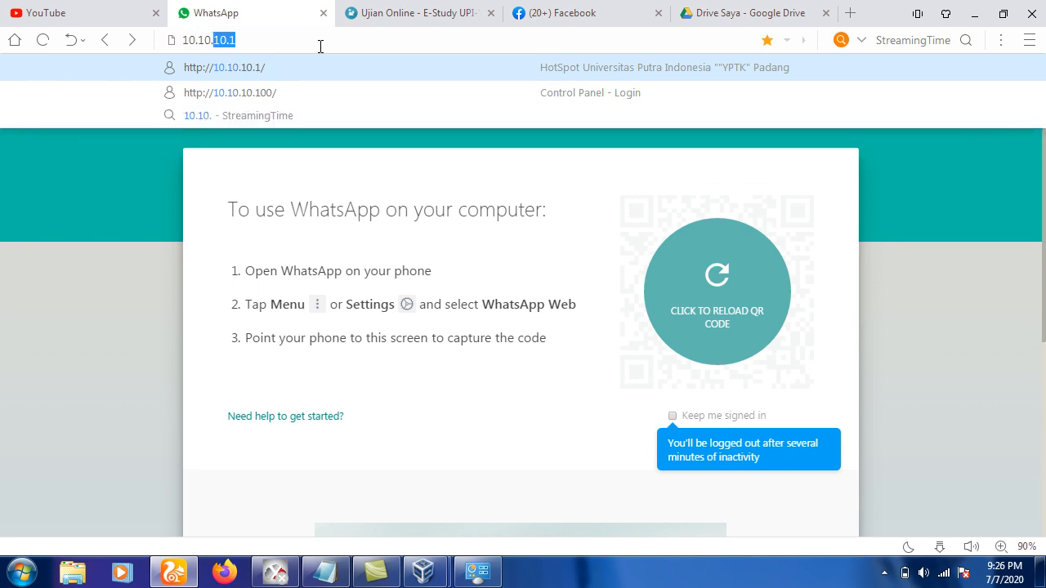
key("Right")
key("Return")
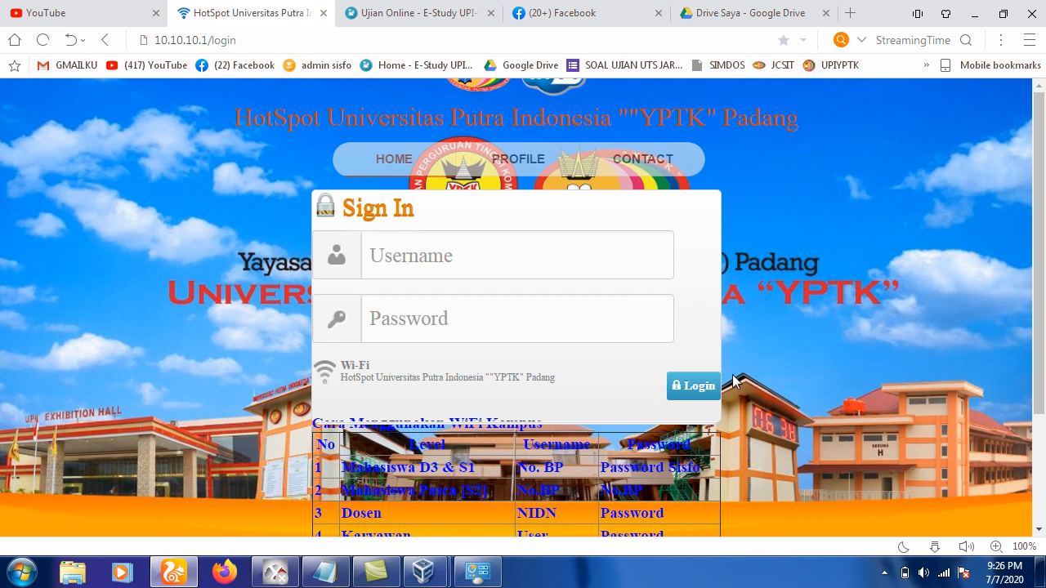
Log in on the hotspot page with username user1 and its password.
scroll(1042, 287, "down", 1)
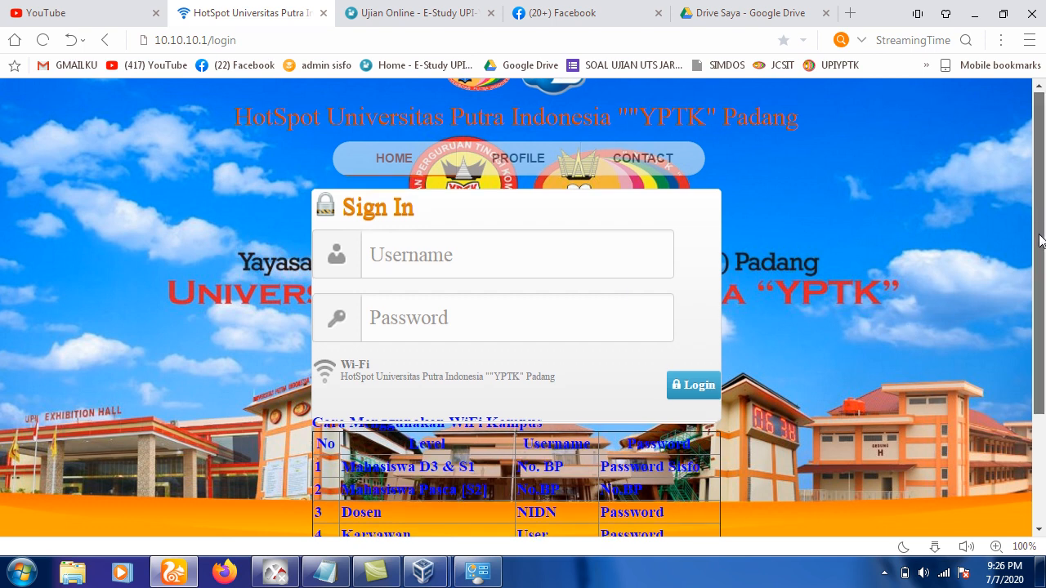
left_click_drag(1043, 288, 1030, 214)
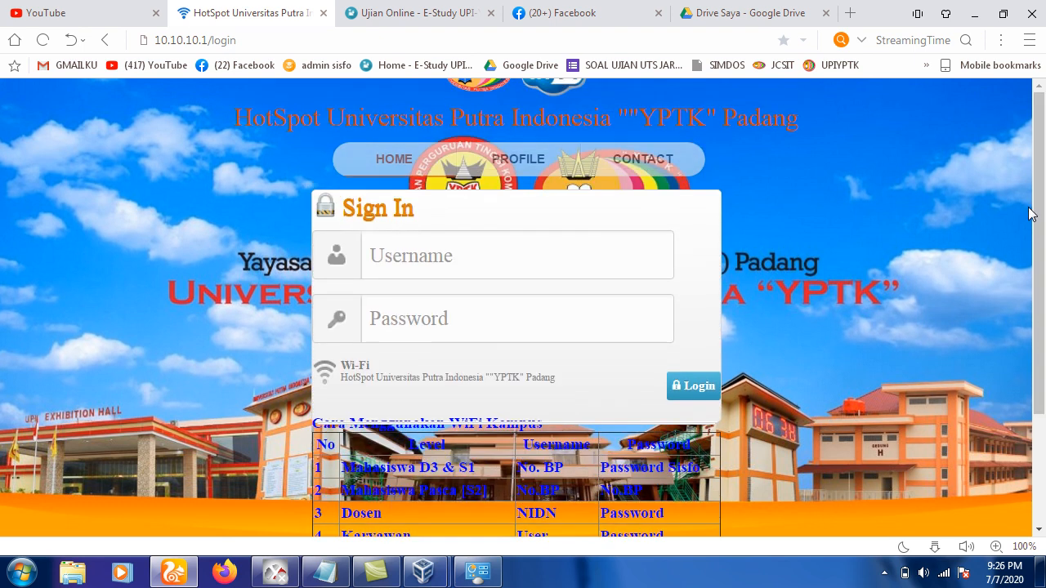
left_click(500, 253)
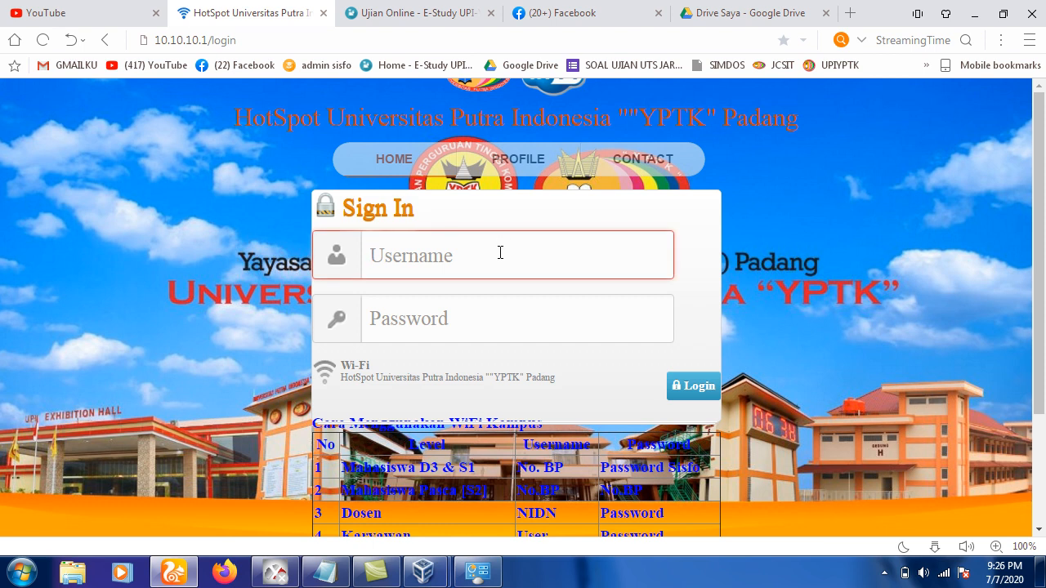
type("use")
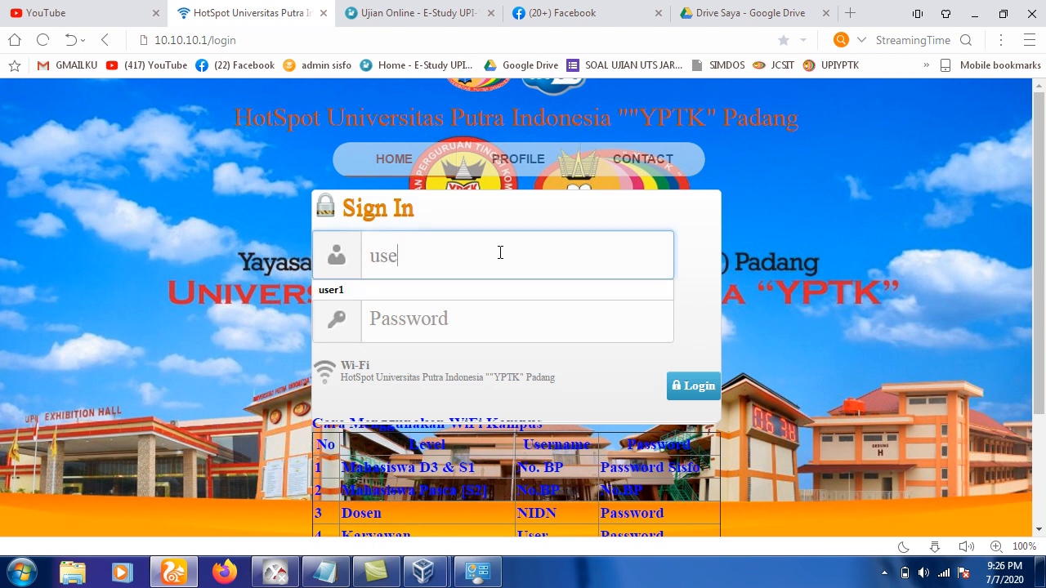
type("r1")
left_click(481, 320)
type("user1")
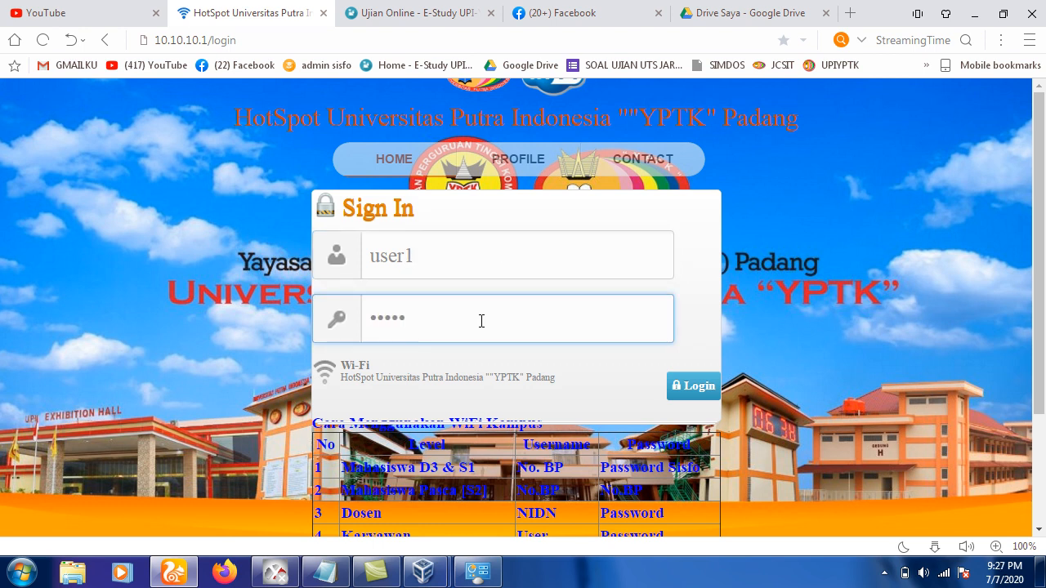
left_click(684, 390)
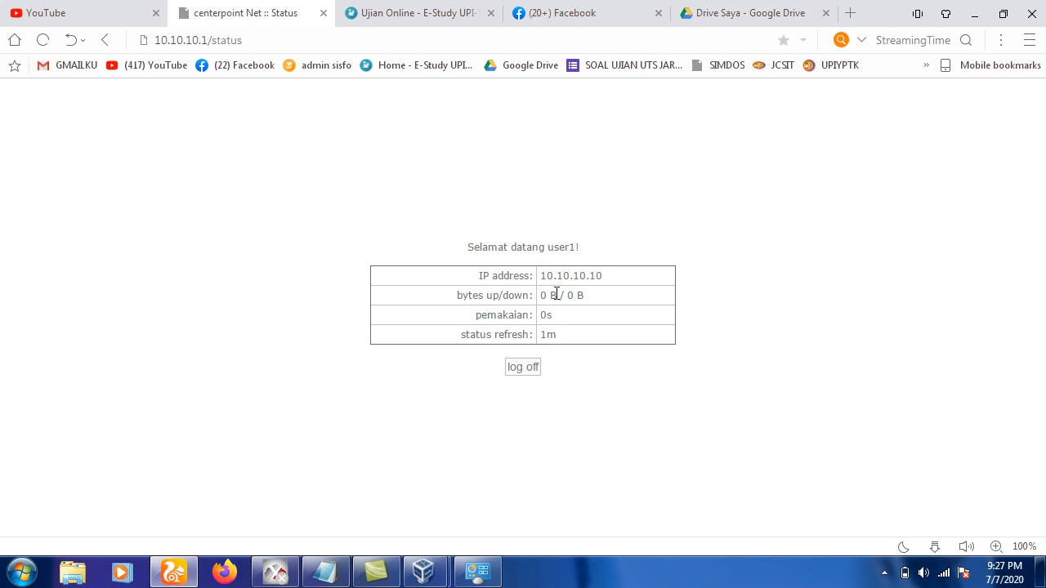
Highlight the user1 greeting and IP 10.10.10.10 on the status page, then minimize the browser.
double_click(561, 248)
double_click(559, 276)
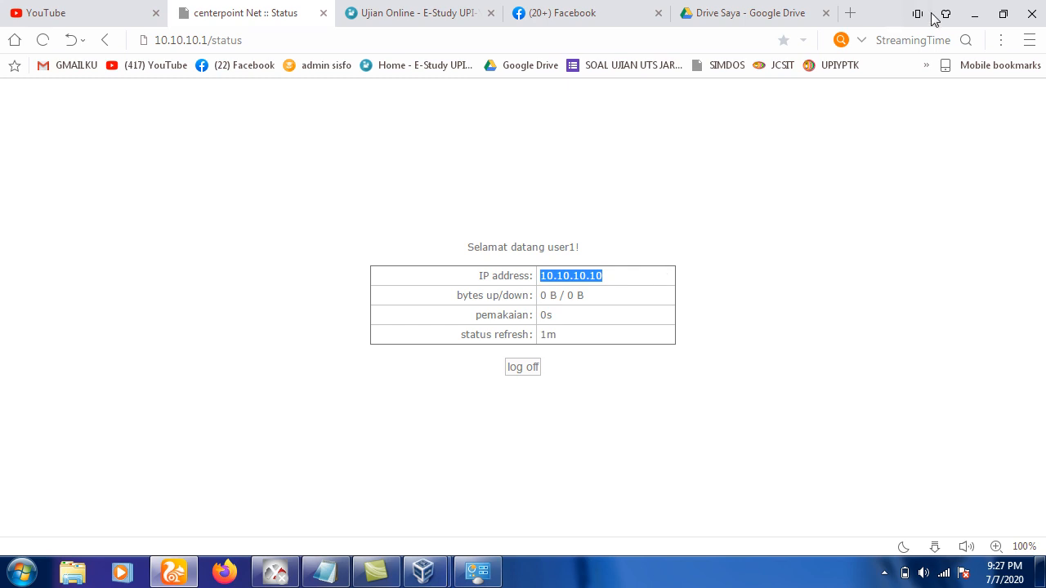
left_click(974, 19)
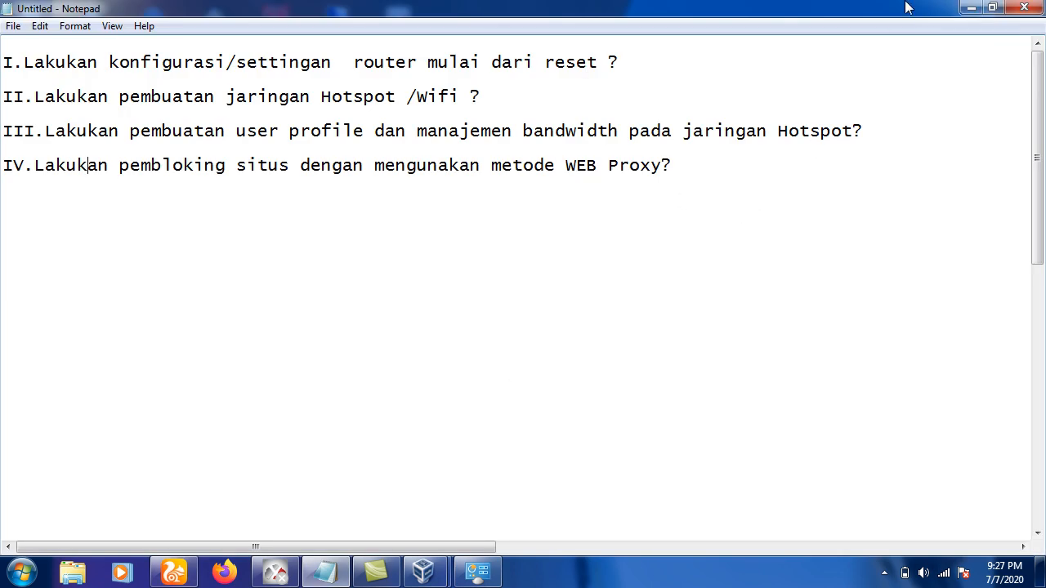
Relaunch WinBox, reconnect to the saved router as admin, and open IP > Hotspot.
left_click(965, 8)
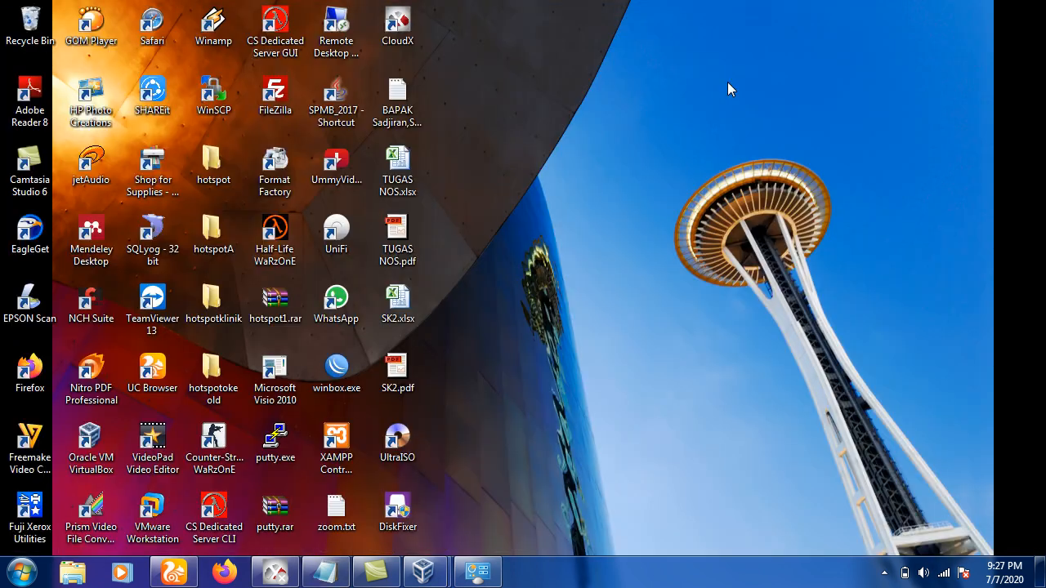
left_click(331, 389)
double_click(331, 388)
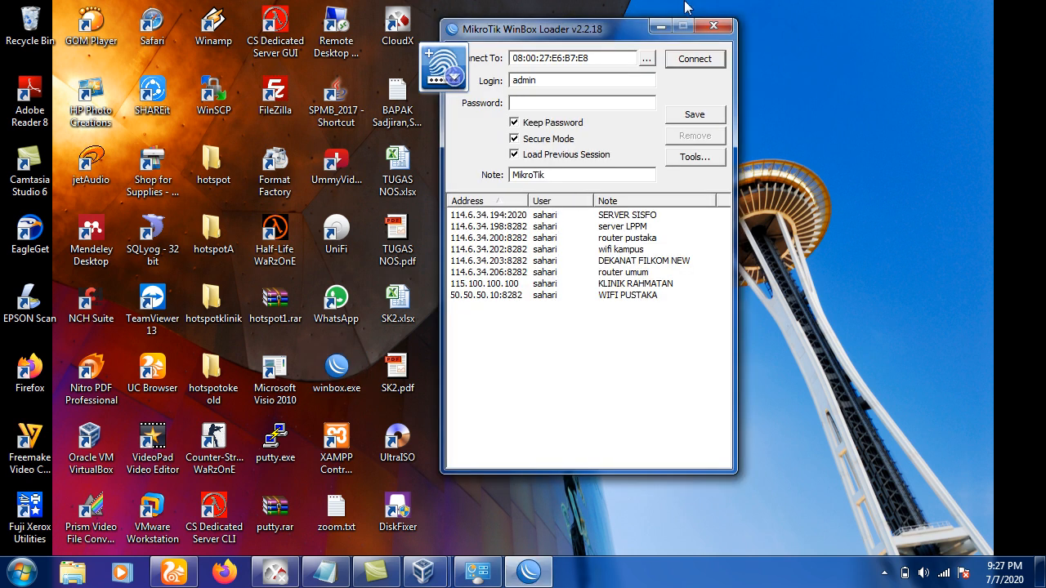
left_click(694, 59)
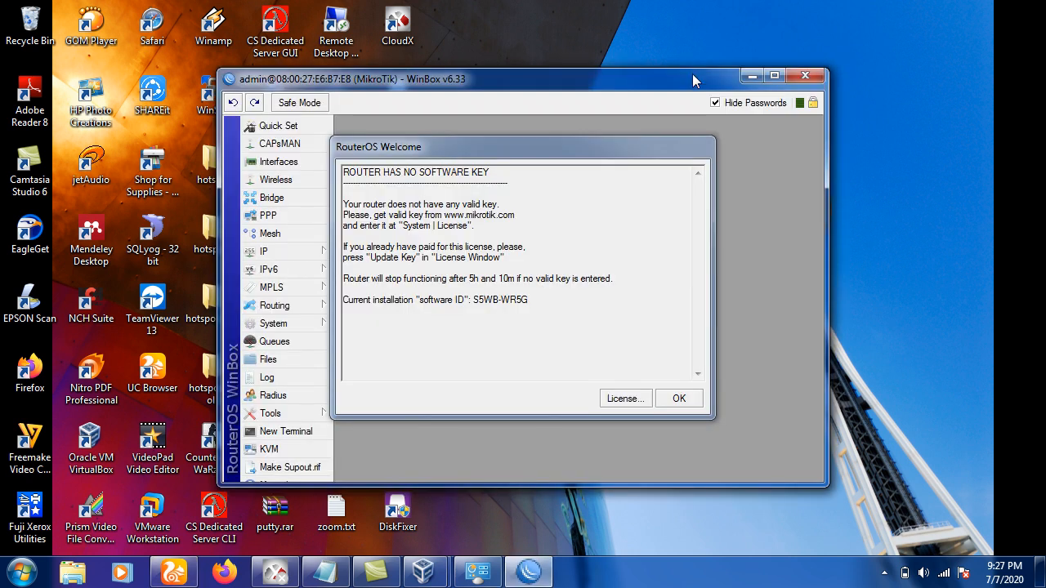
left_click(678, 399)
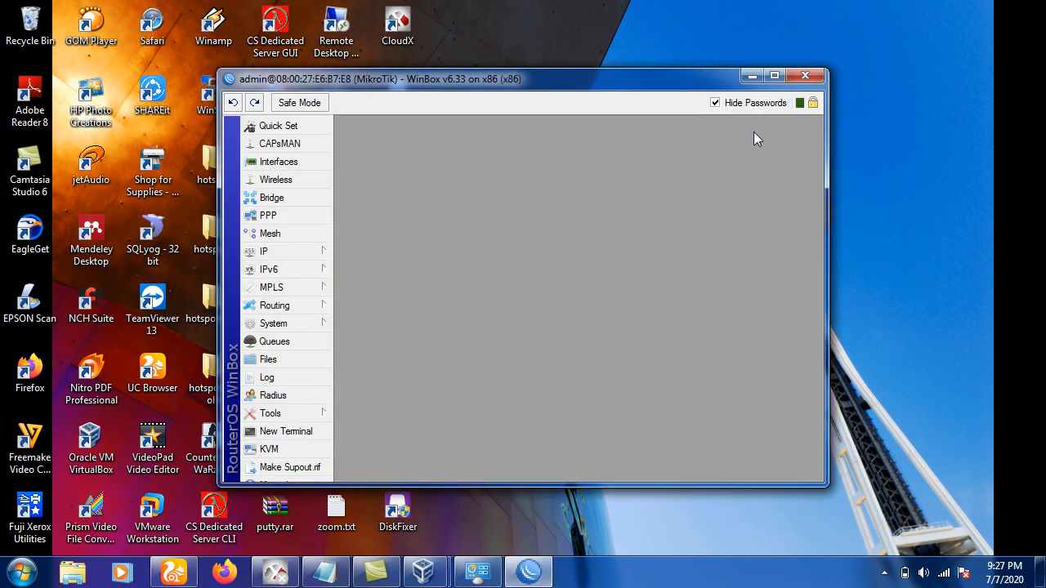
left_click(773, 76)
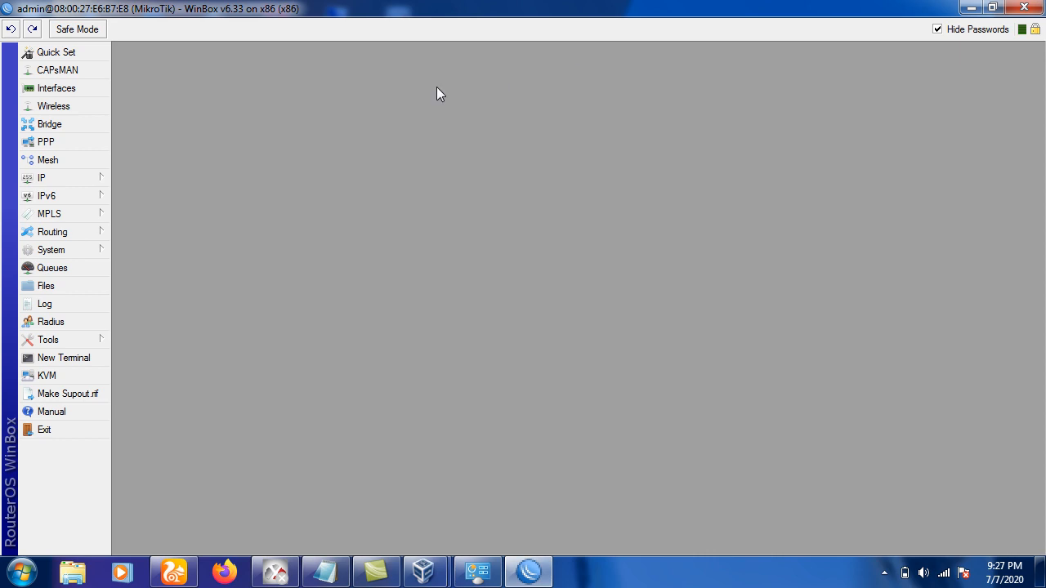
left_click(101, 182)
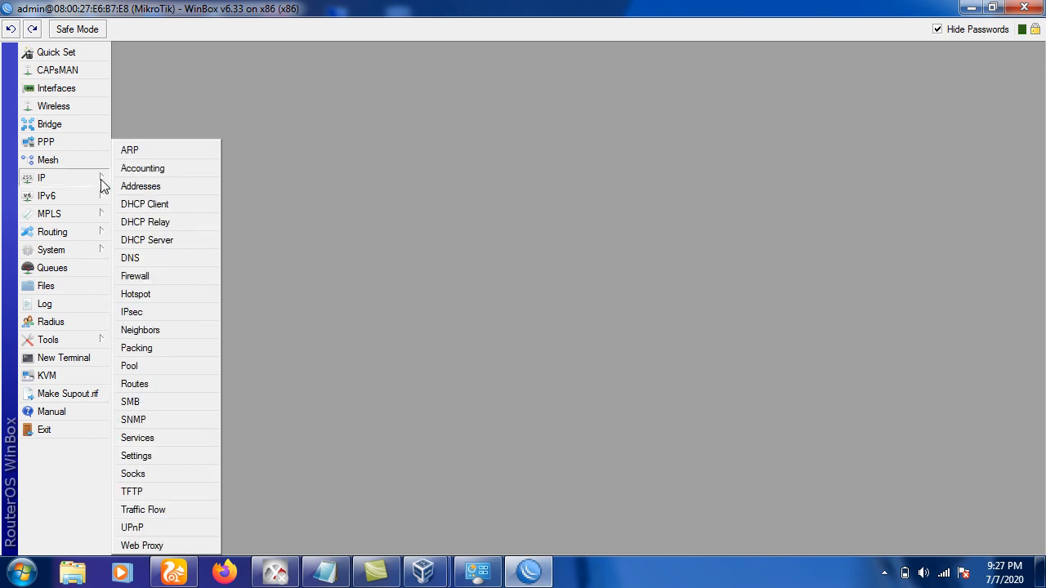
left_click(149, 294)
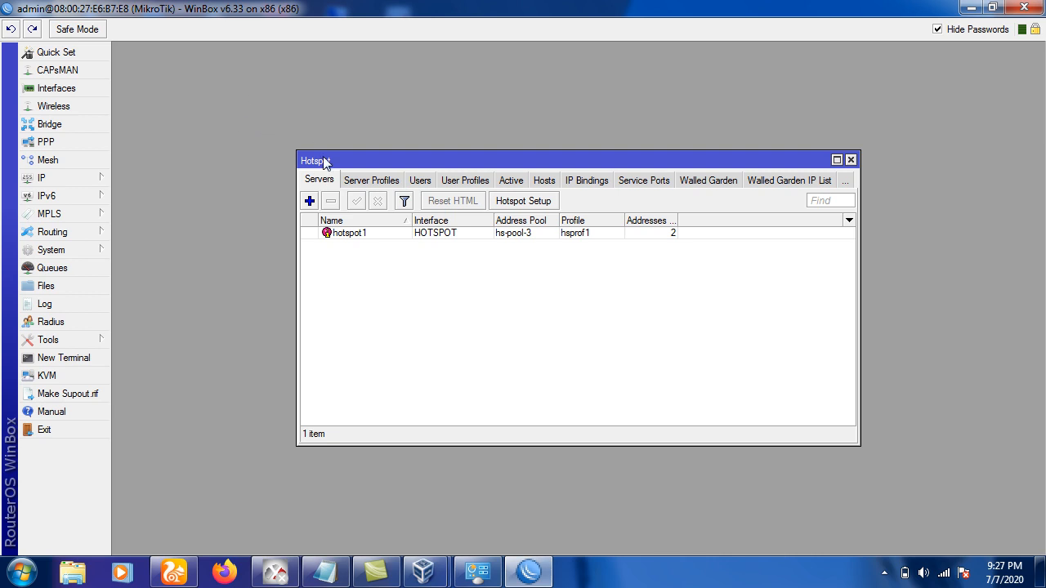
Check the Active tab for user1's session at 10.10.10.10, then close the Hotspot window.
left_click(508, 178)
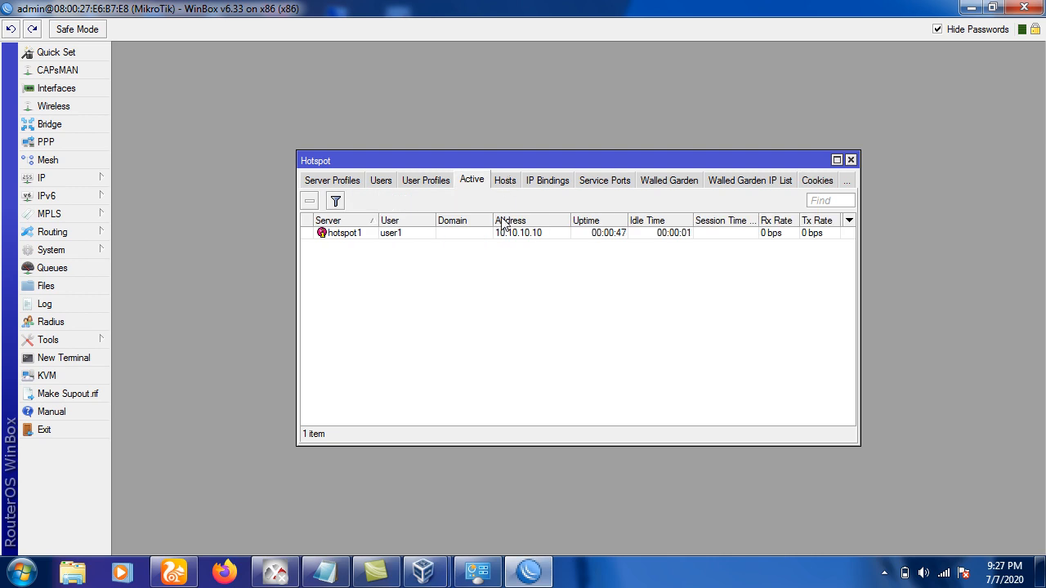
left_click(404, 237)
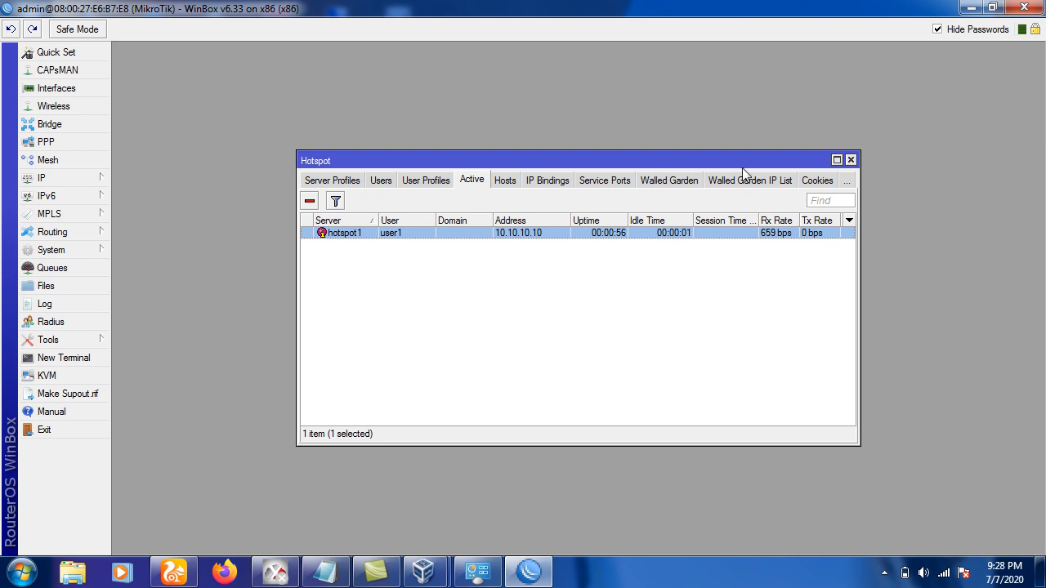
left_click(850, 160)
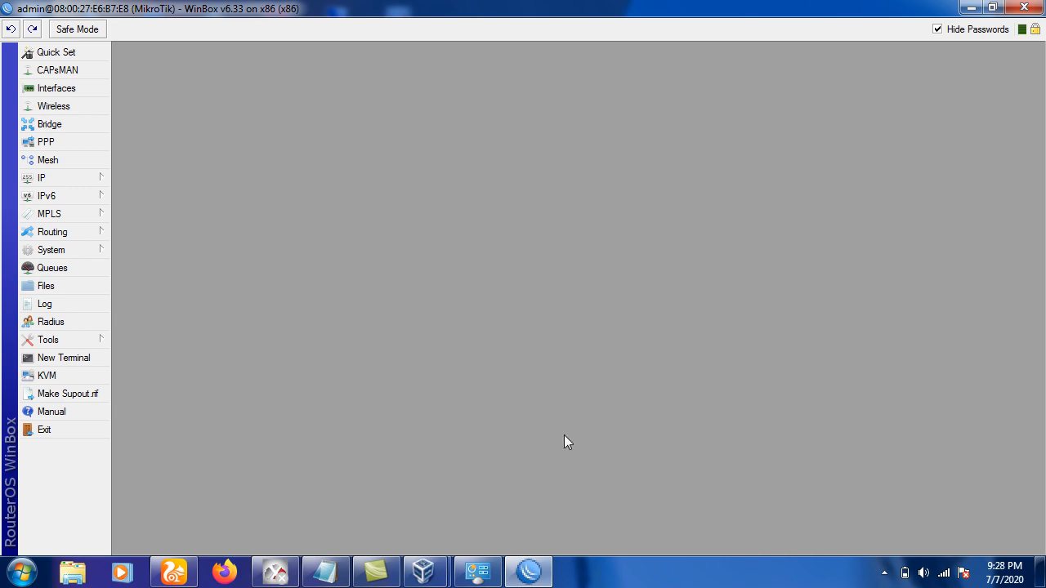
Highlight tasks II and III in Notepad, then minimize Notepad and close WinBox.
left_click(325, 572)
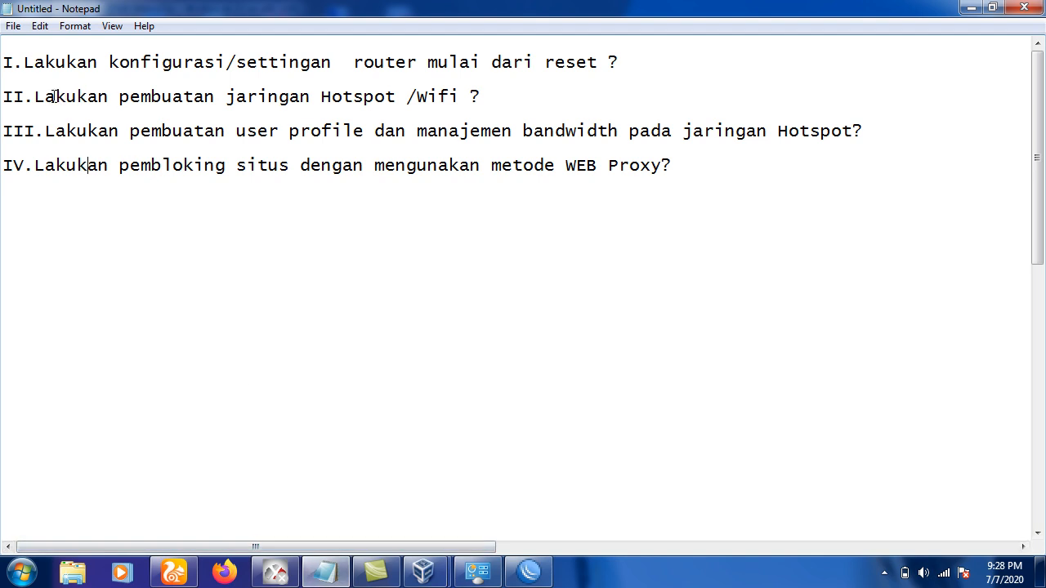
left_click_drag(46, 96, 418, 90)
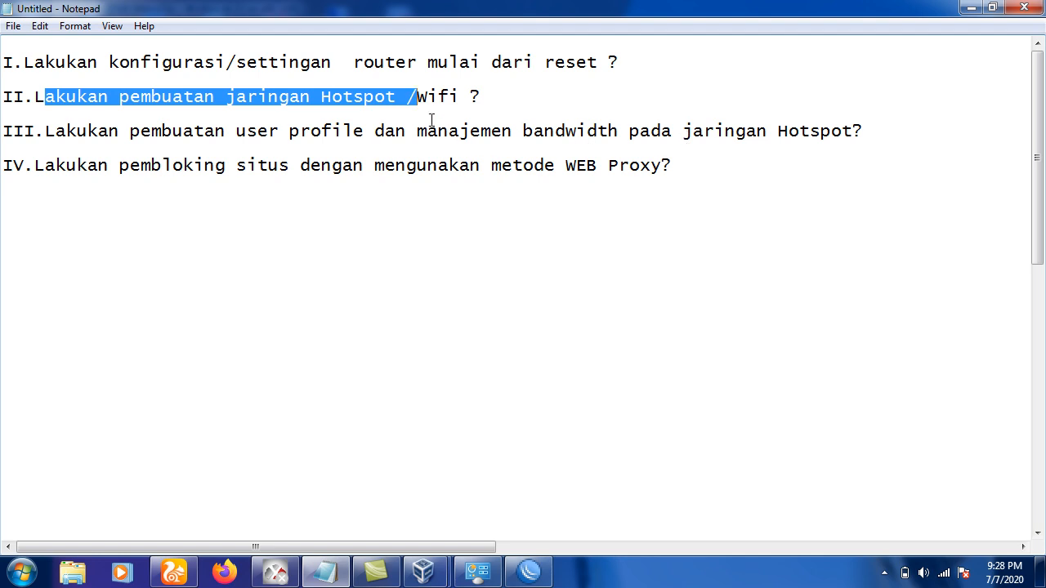
left_click_drag(408, 91, 315, 92)
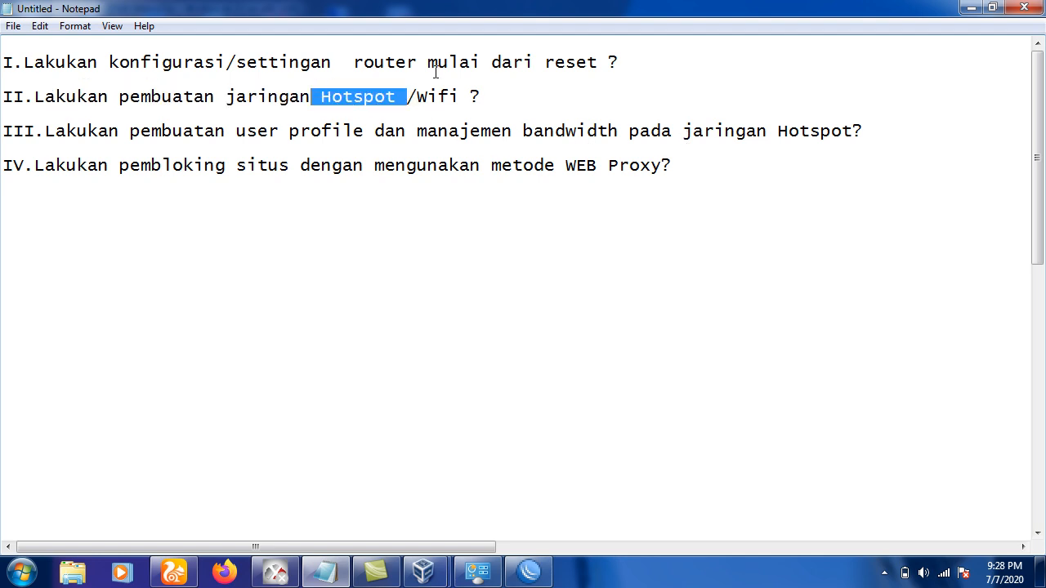
left_click(48, 132)
left_click_drag(48, 132, 868, 139)
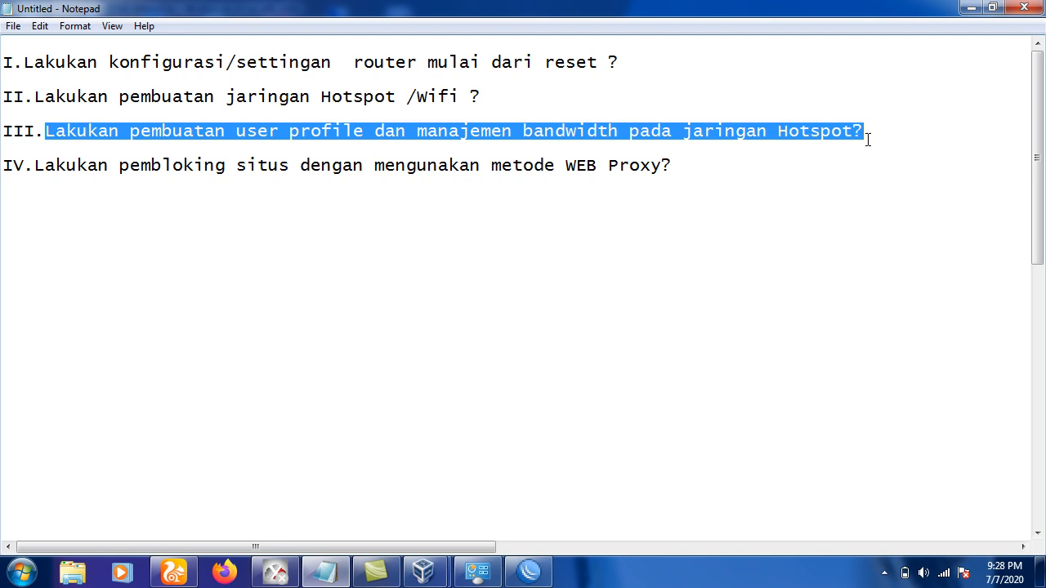
left_click(970, 8)
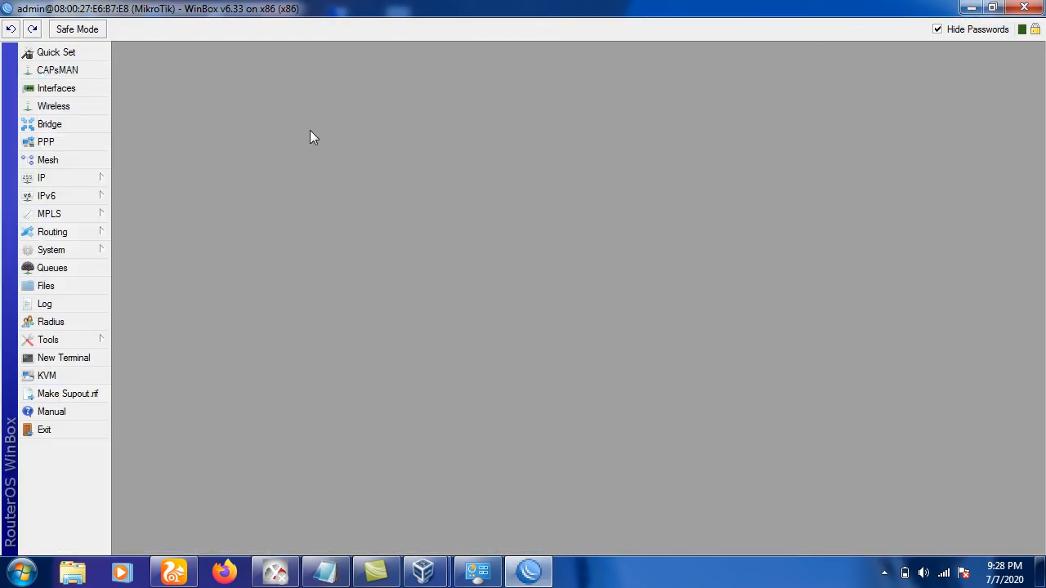
left_click(1023, 8)
Relaunch WinBox and reconnect to router 08:00:27:E6:B7:E8, dismissing the software key notice.
double_click(338, 368)
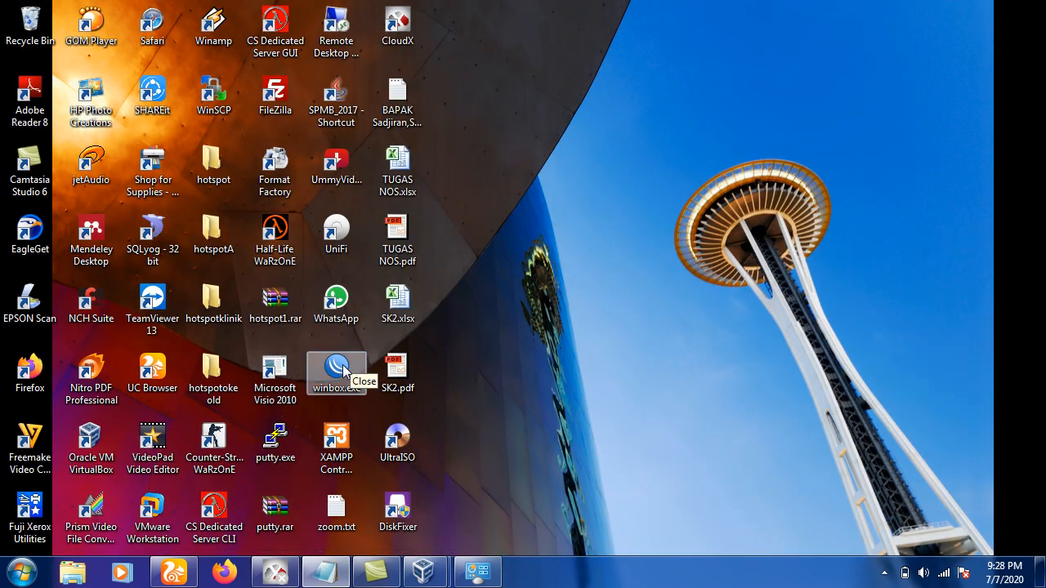
left_click(687, 57)
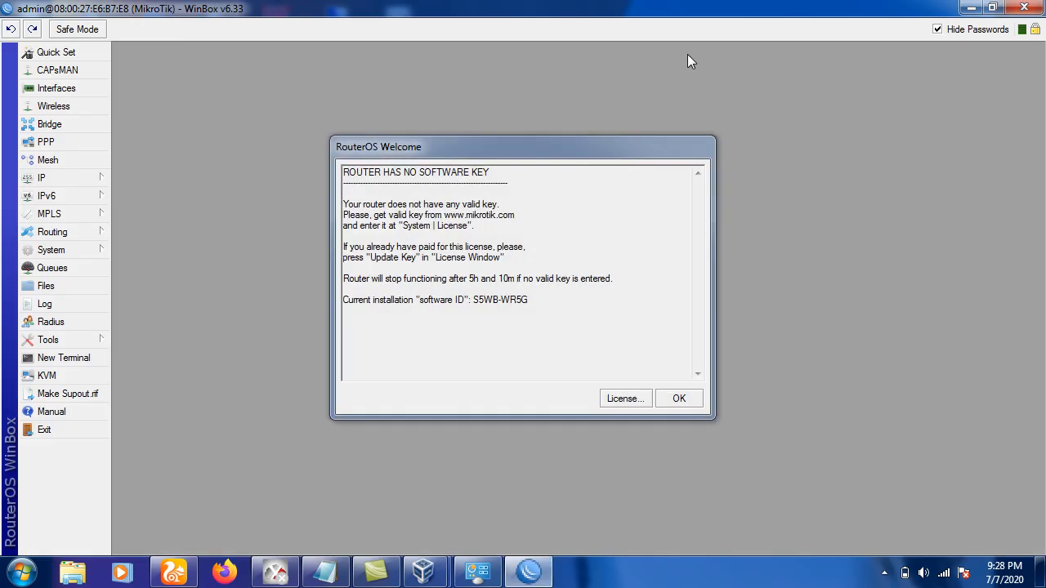
left_click(677, 397)
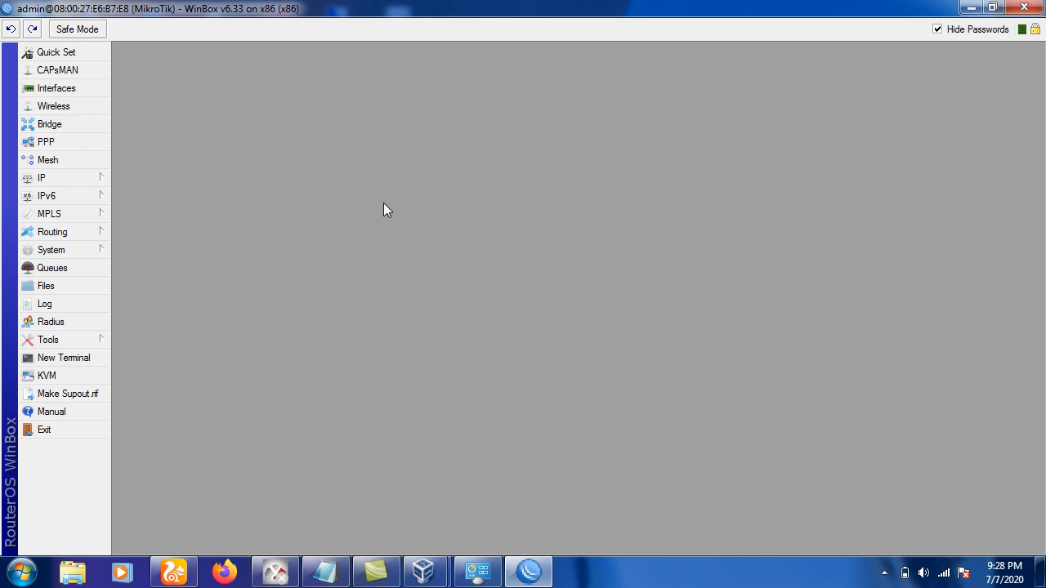
Review task III in Notepad, then return to WinBox and expand the IP menu.
left_click(325, 572)
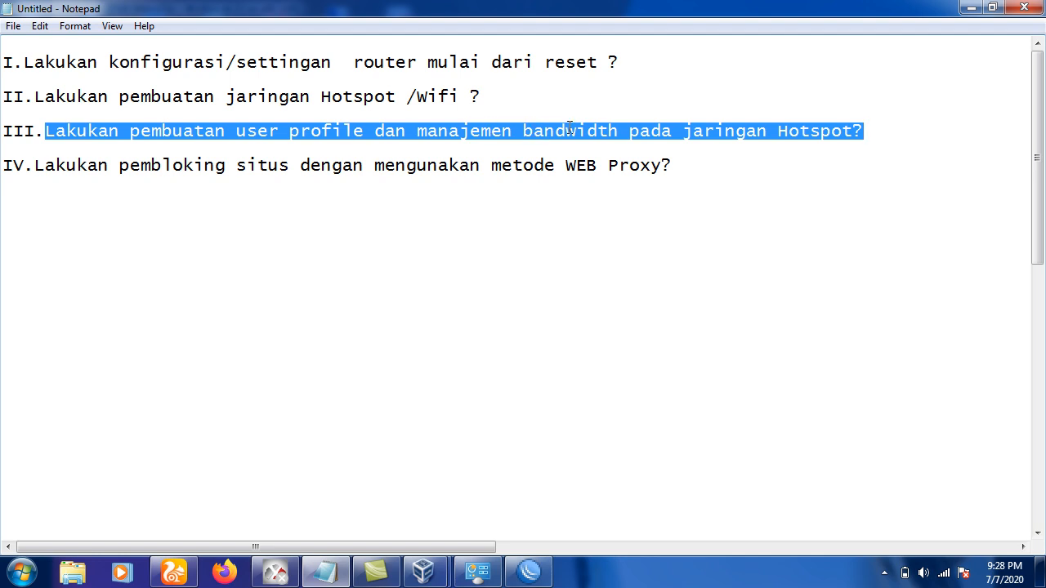
left_click(971, 8)
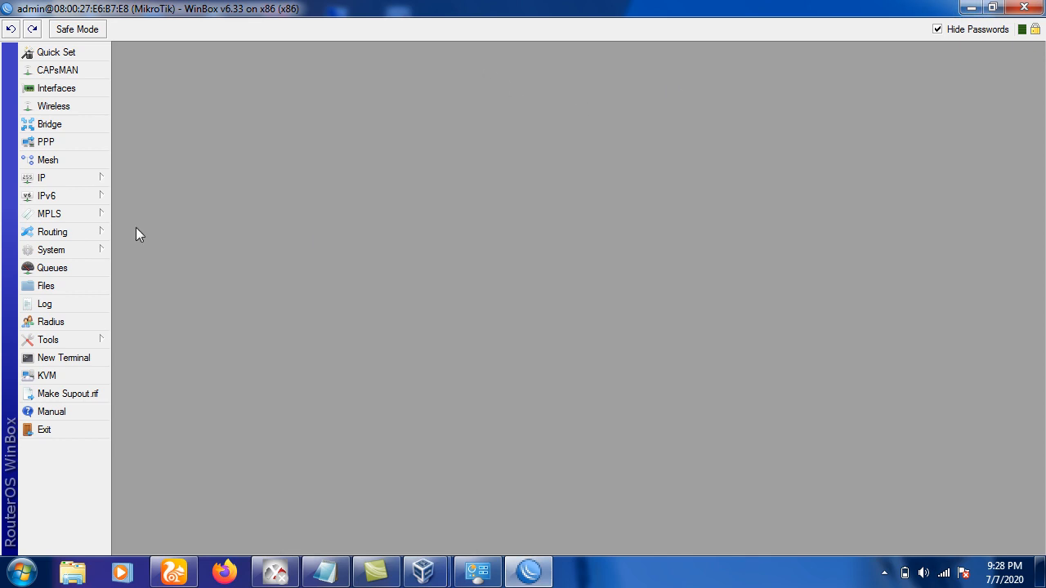
left_click(92, 181)
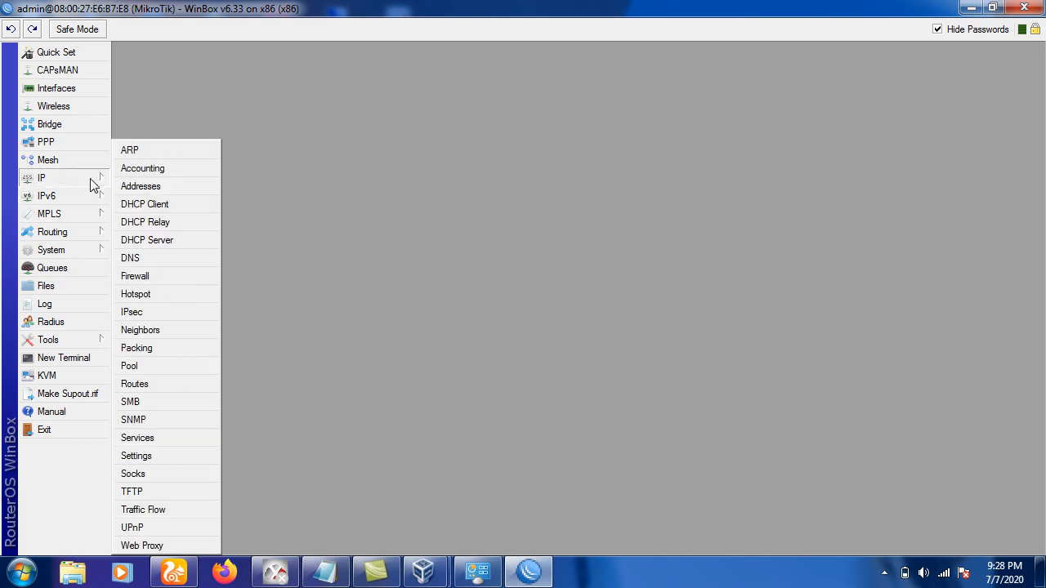
Open the Hotspot window, go through its tabs to User Profiles, and select the default profile.
left_click(143, 293)
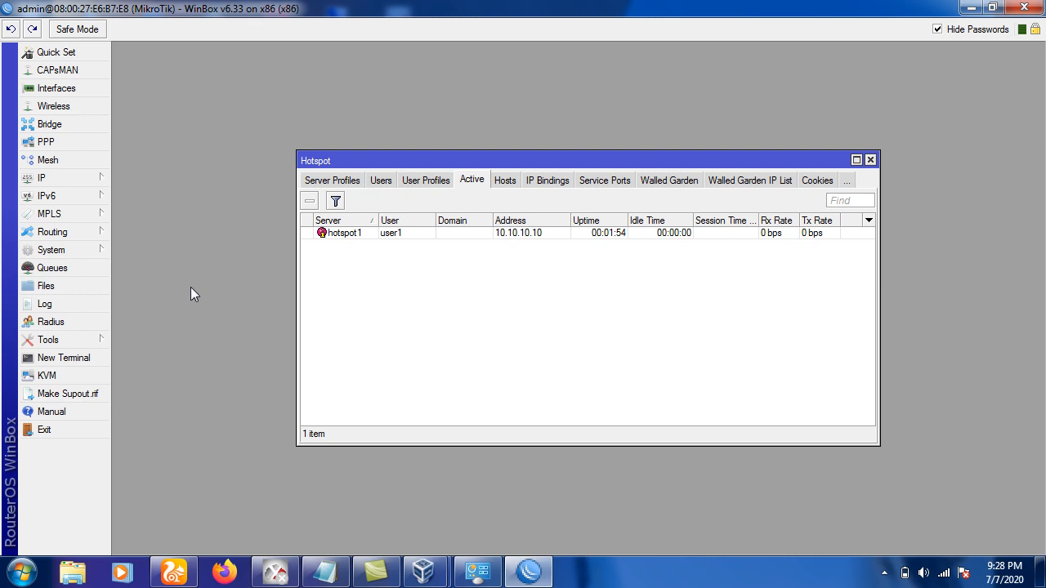
left_click(308, 183)
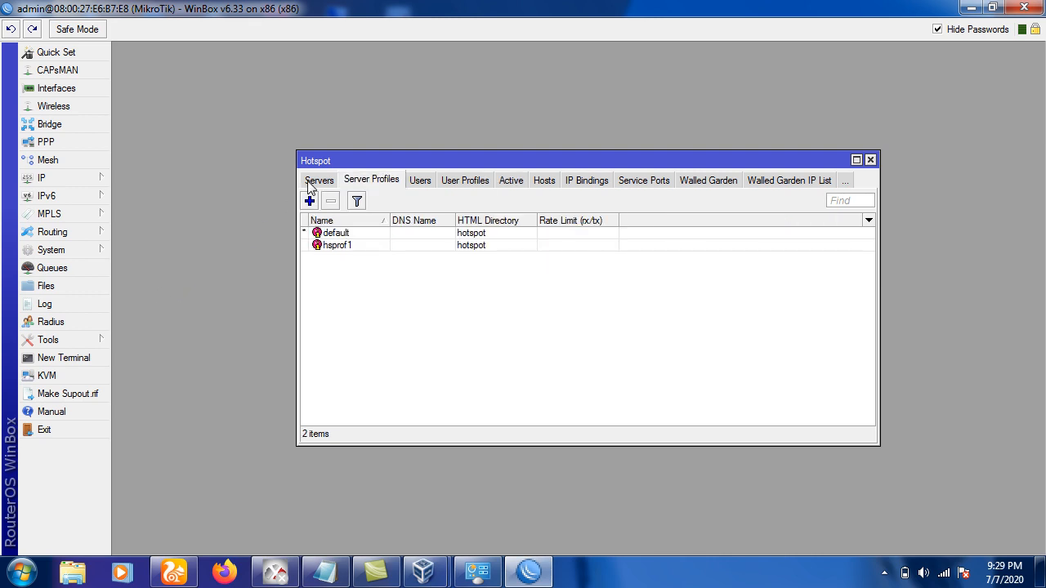
left_click(310, 182)
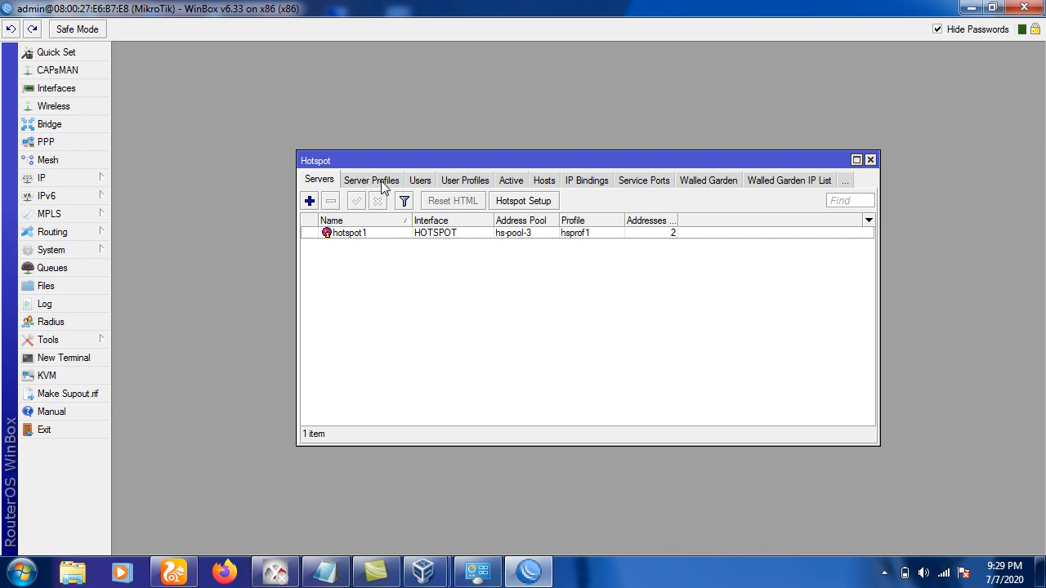
left_click(459, 187)
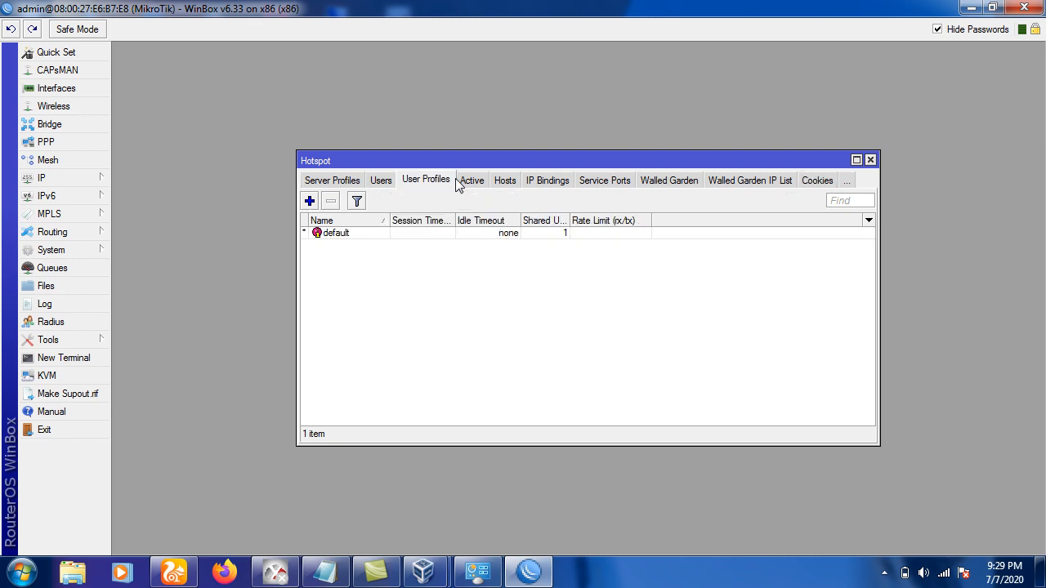
left_click(343, 237)
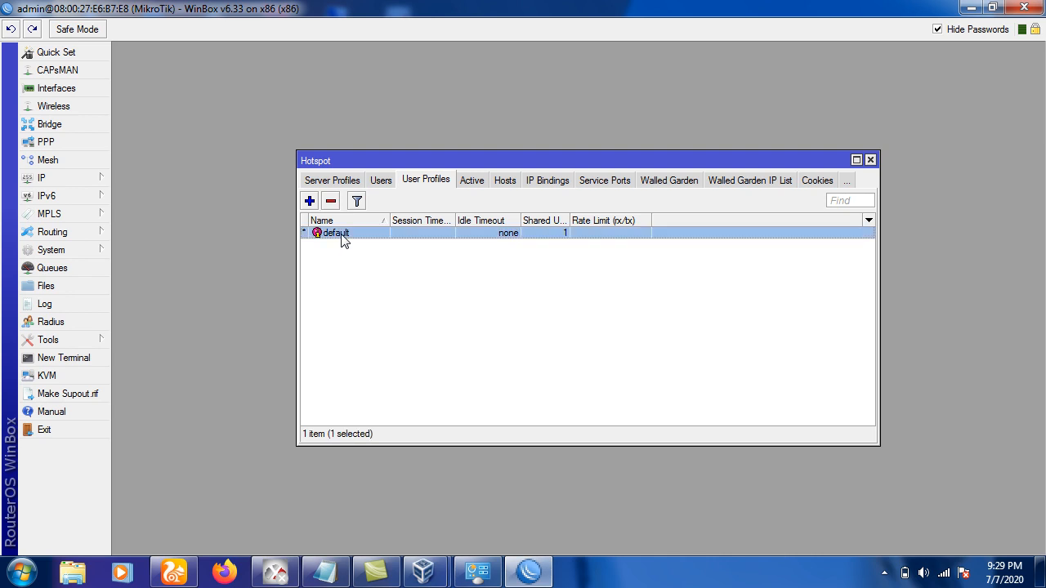
Add a new hotspot user profile and rename it from uprof1 to dosen.
left_click(310, 202)
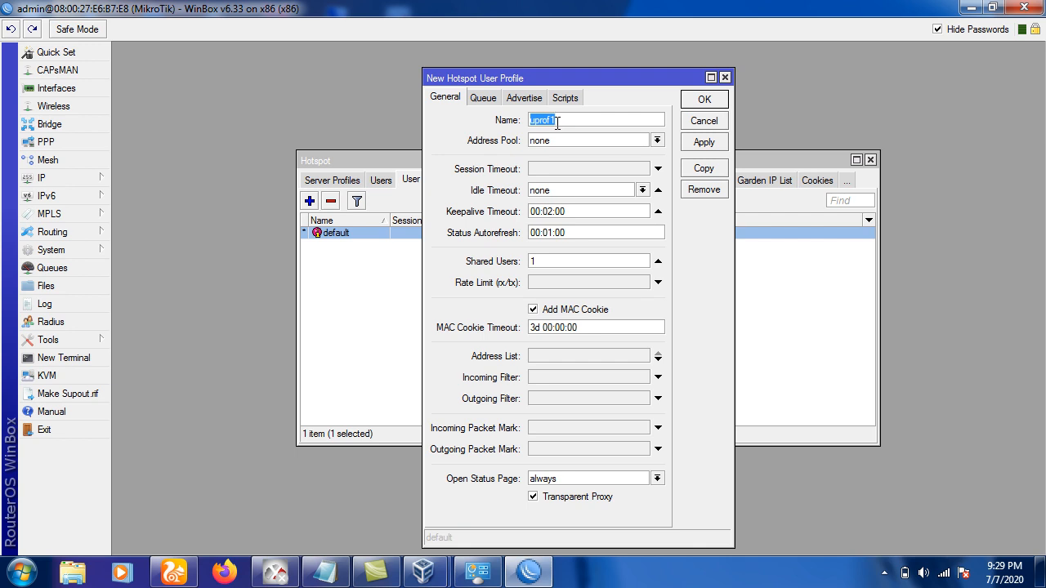
type("dosen")
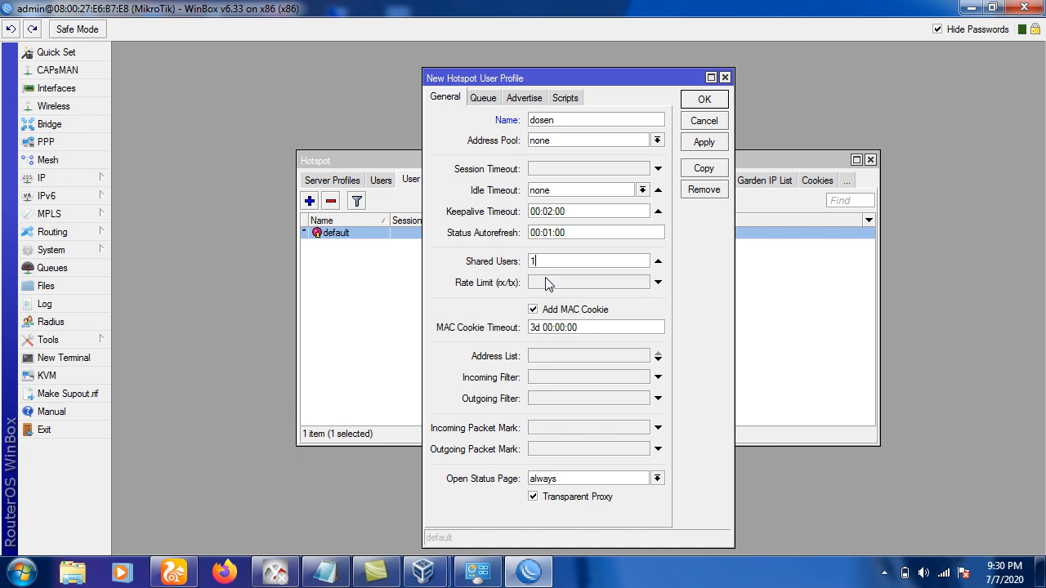
Enter 1M/2M as the rate limit of the dosen hotspot user profile.
left_click(547, 281)
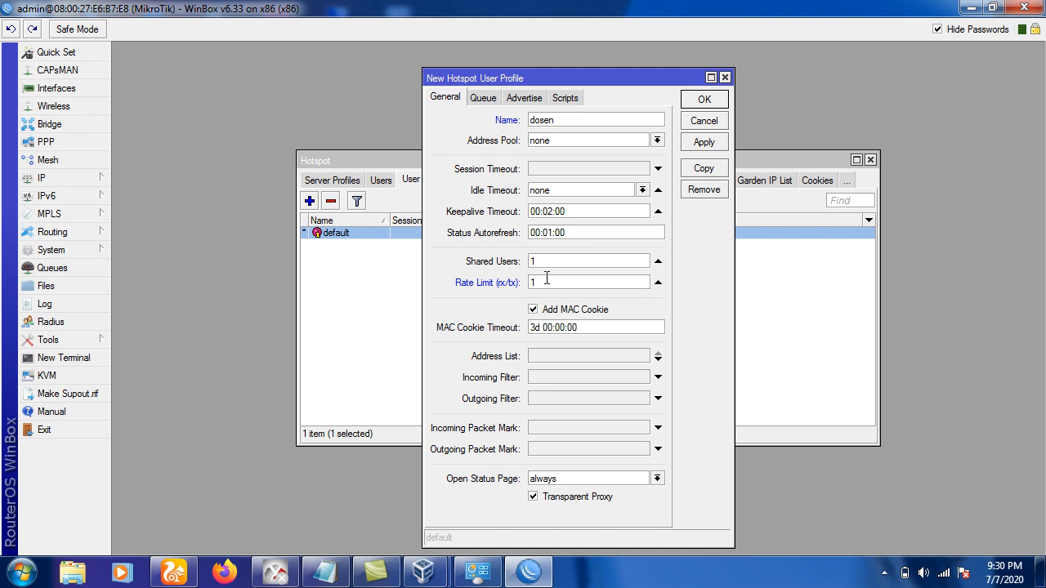
type("M/2M")
Save the dosen profile, then create profile mahasiswa with a 512k/1024k rate limit.
left_click(698, 99)
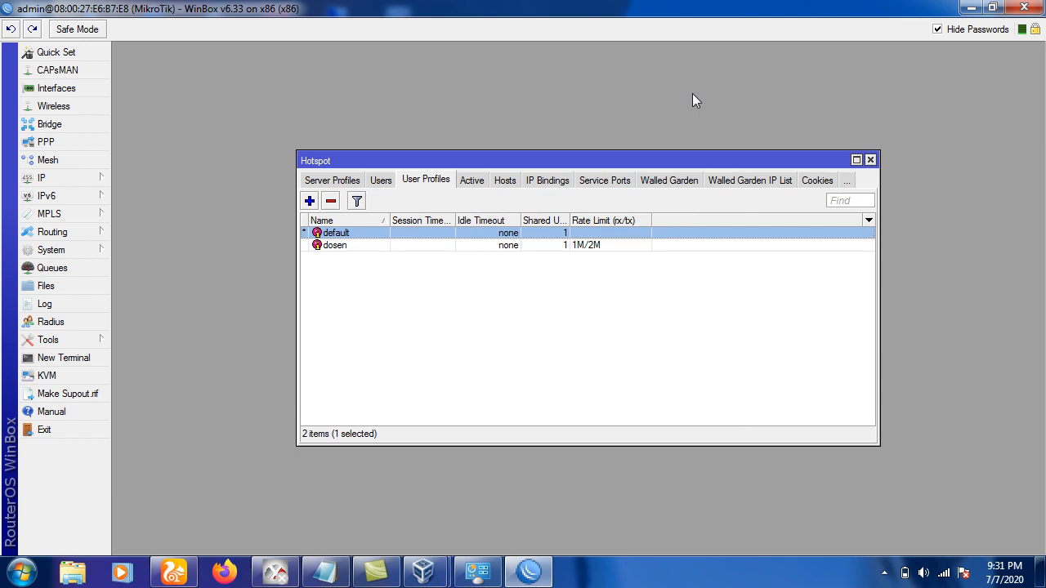
left_click(310, 201)
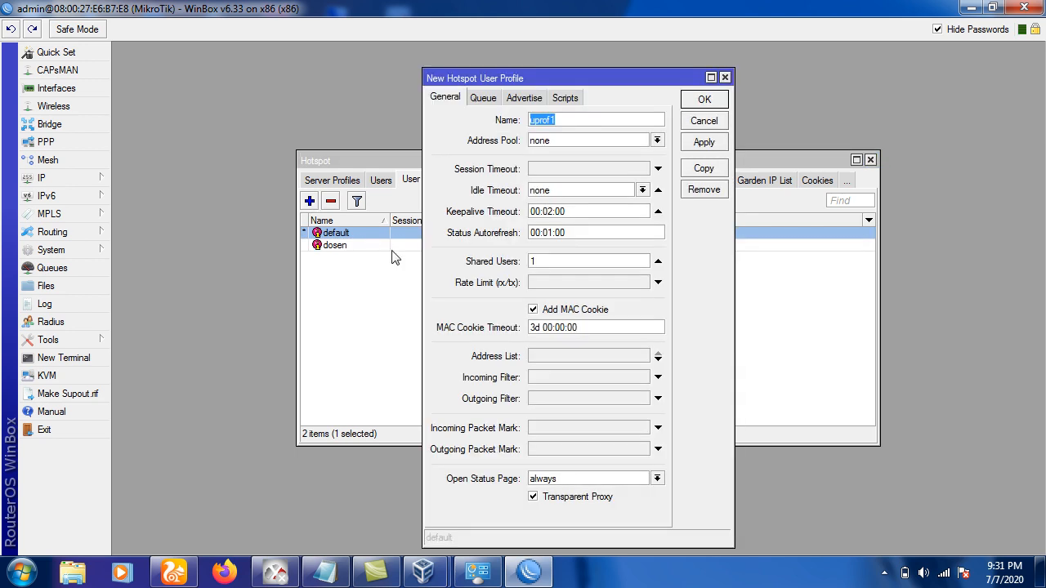
type("ahasiswa")
left_click(543, 282)
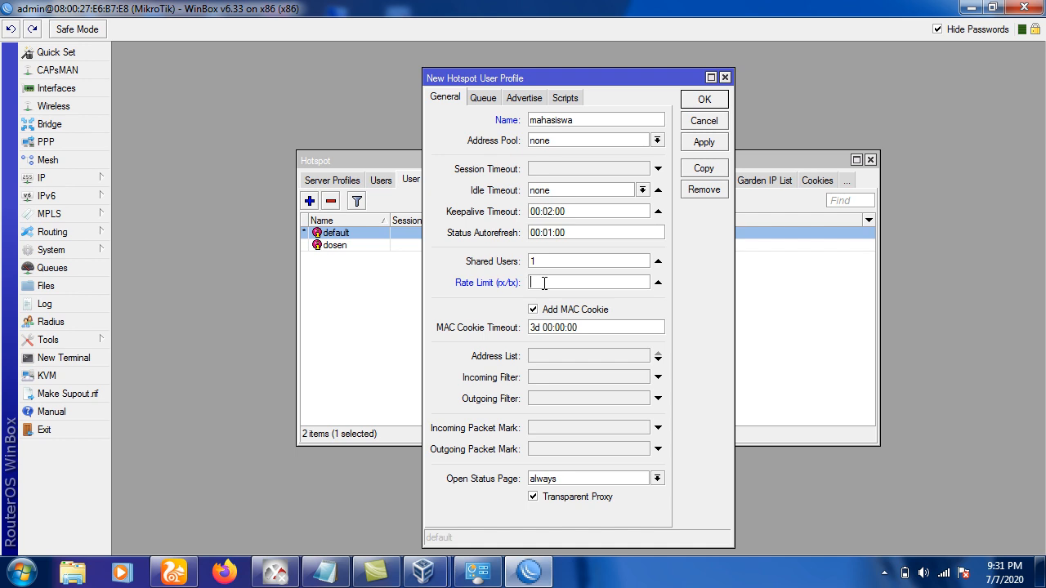
type("512k/1m")
key("BackSpace")
type("M")
key("BackSpace")
key("BackSpace")
type("1024k")
left_click(717, 102)
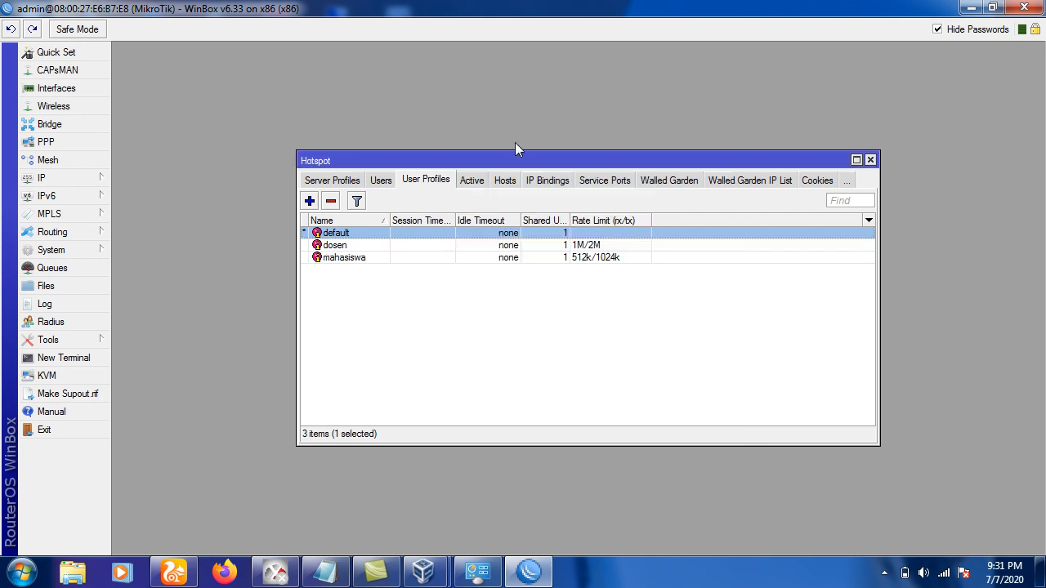
Create the karyawan hotspot user profile with a 254k/512k rate limit and save it.
left_click(310, 201)
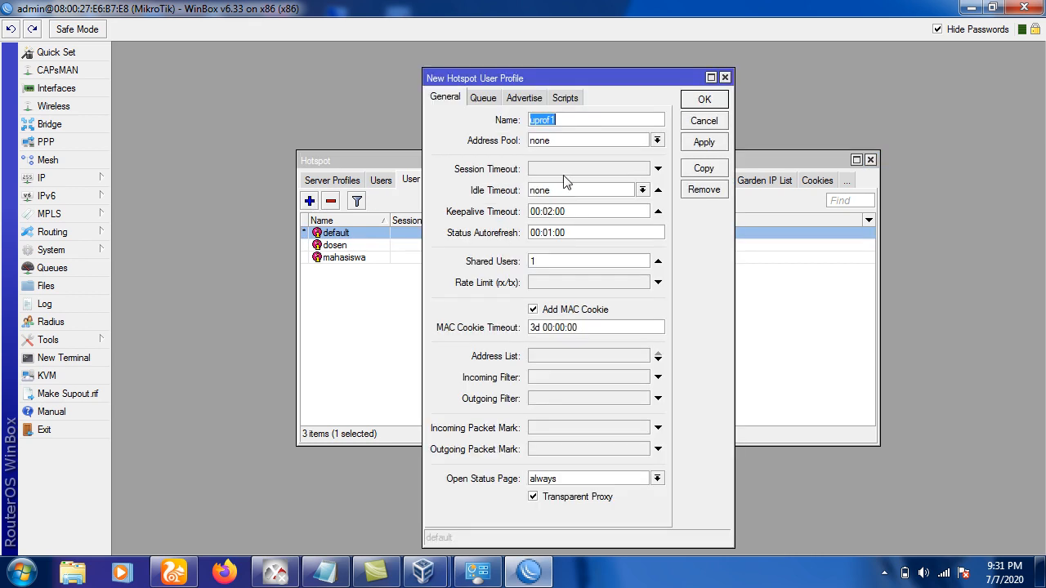
type("karyawan")
left_click(546, 282)
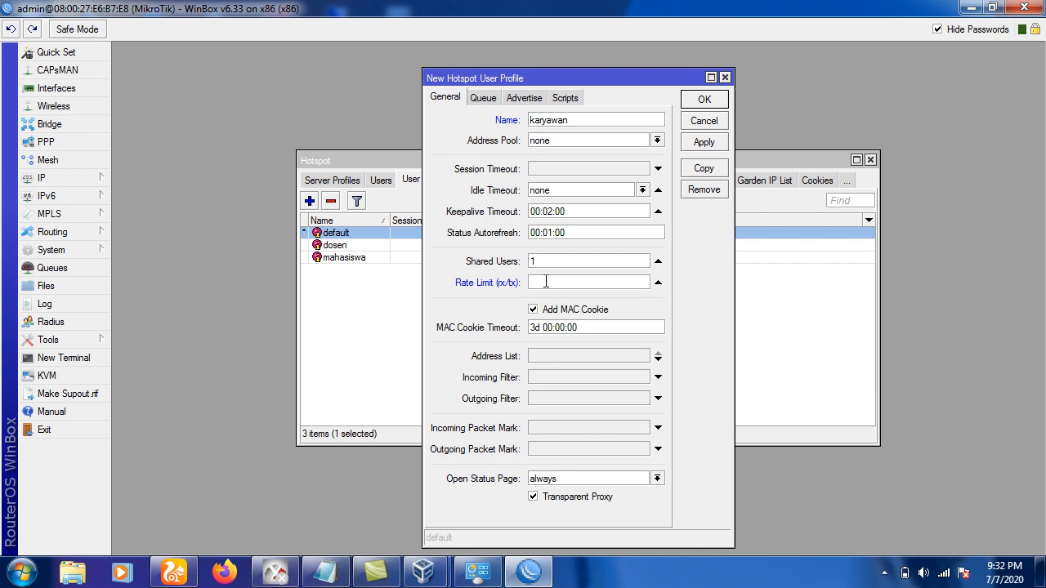
type("254k/")
type("512k")
left_click(699, 100)
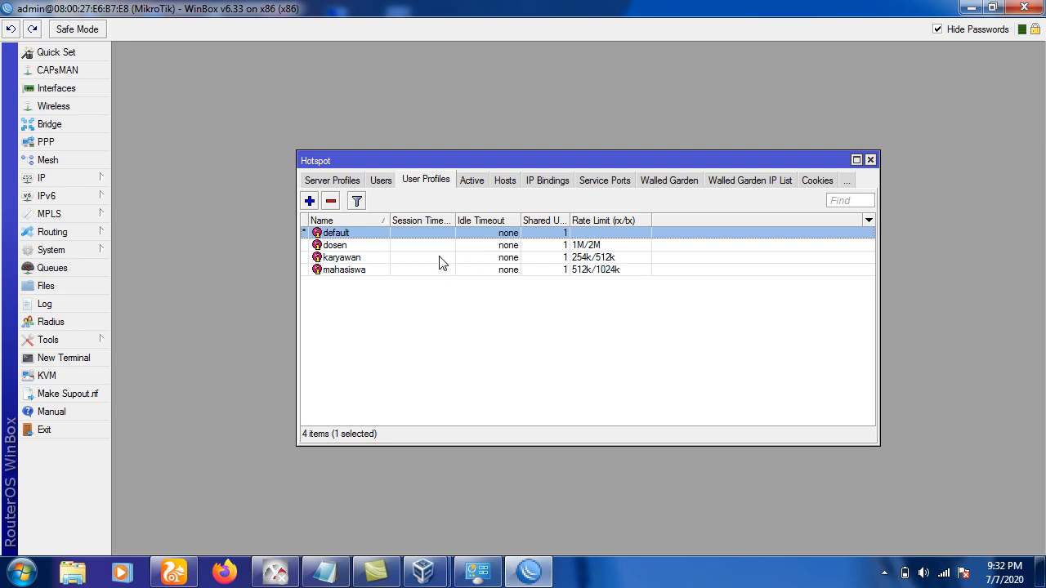
Show the hotspot Users list and open user1's account settings.
left_click(381, 181)
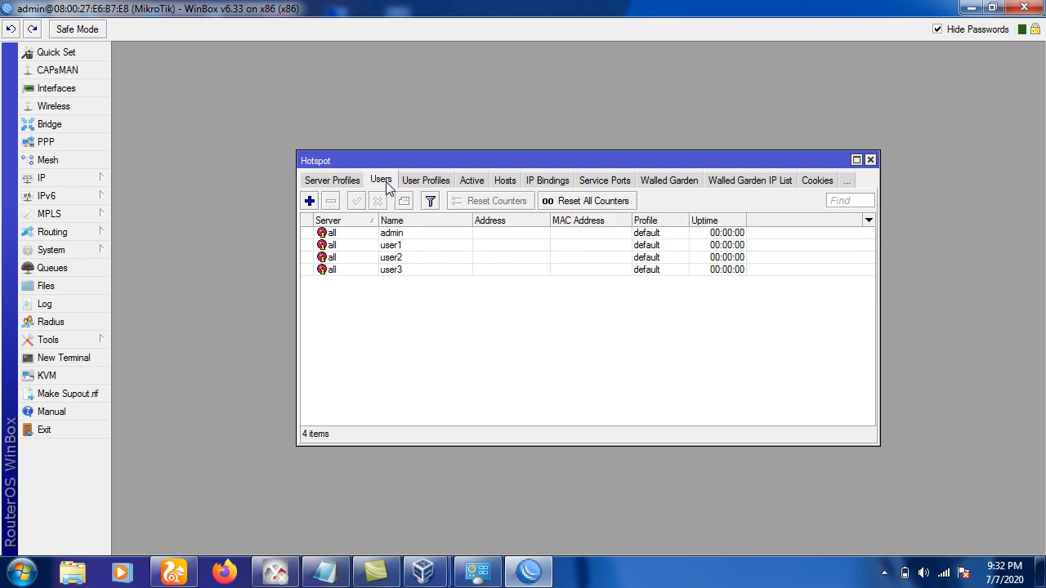
left_click(403, 236)
left_click(405, 247)
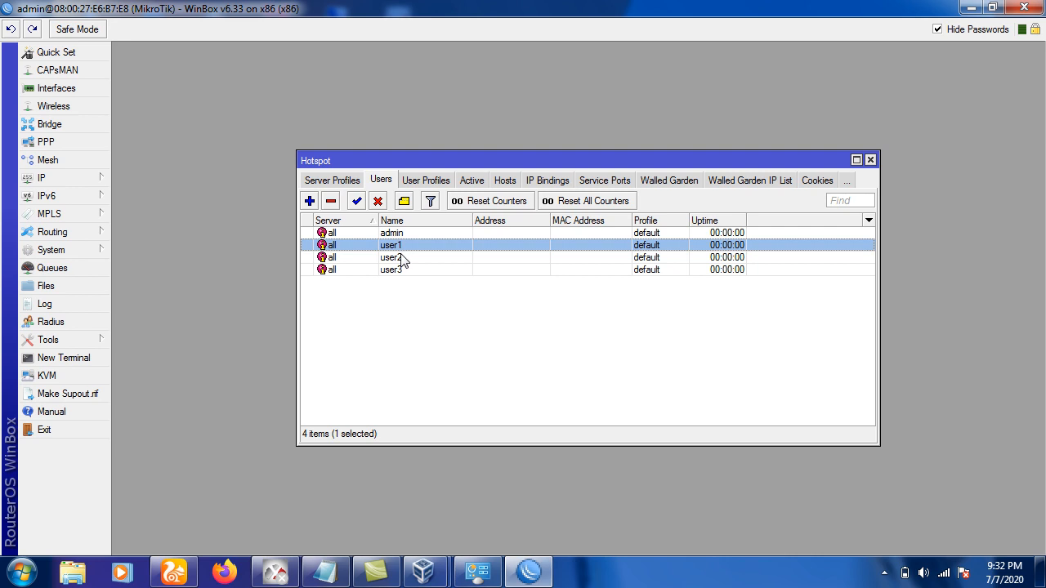
left_click(402, 258)
left_click(401, 270)
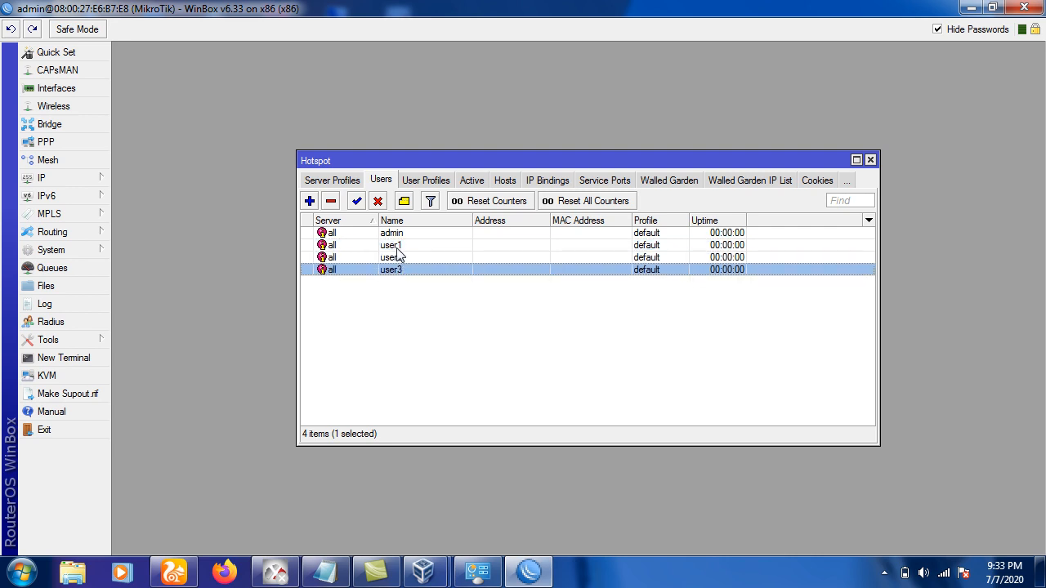
left_click(396, 246)
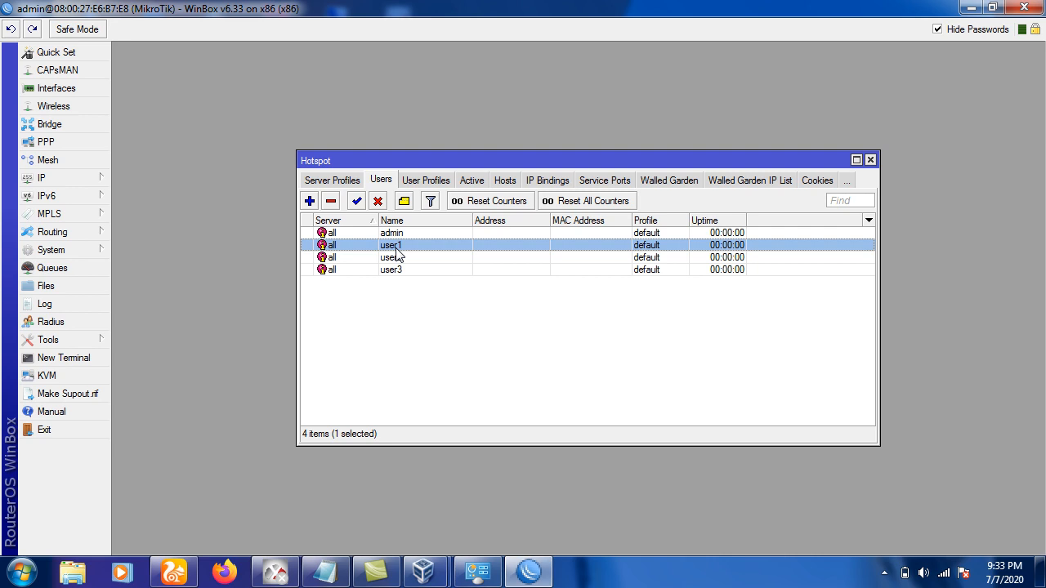
double_click(396, 248)
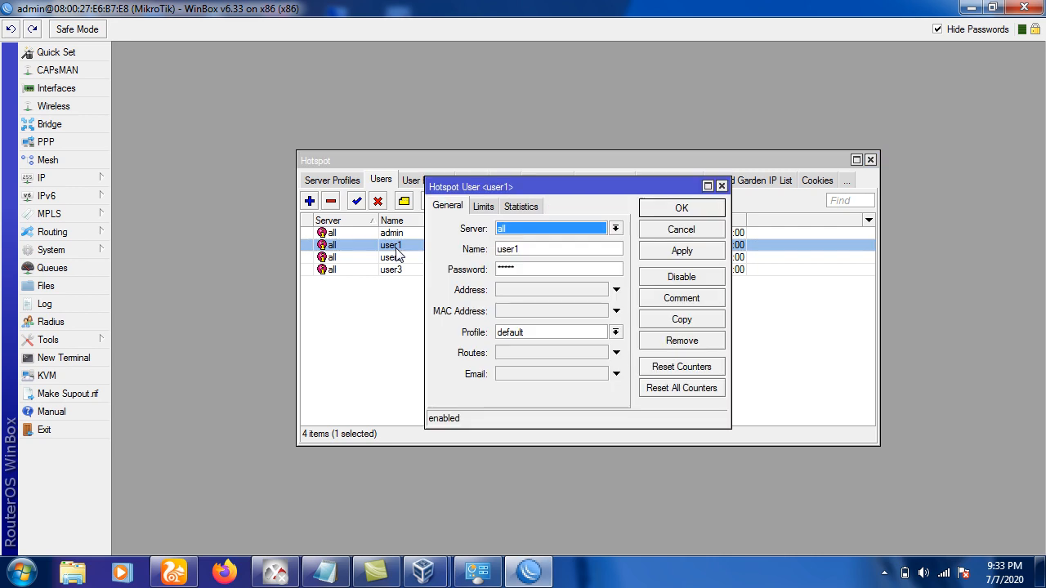
Set user1's profile to dosen and save the change.
left_click(504, 335)
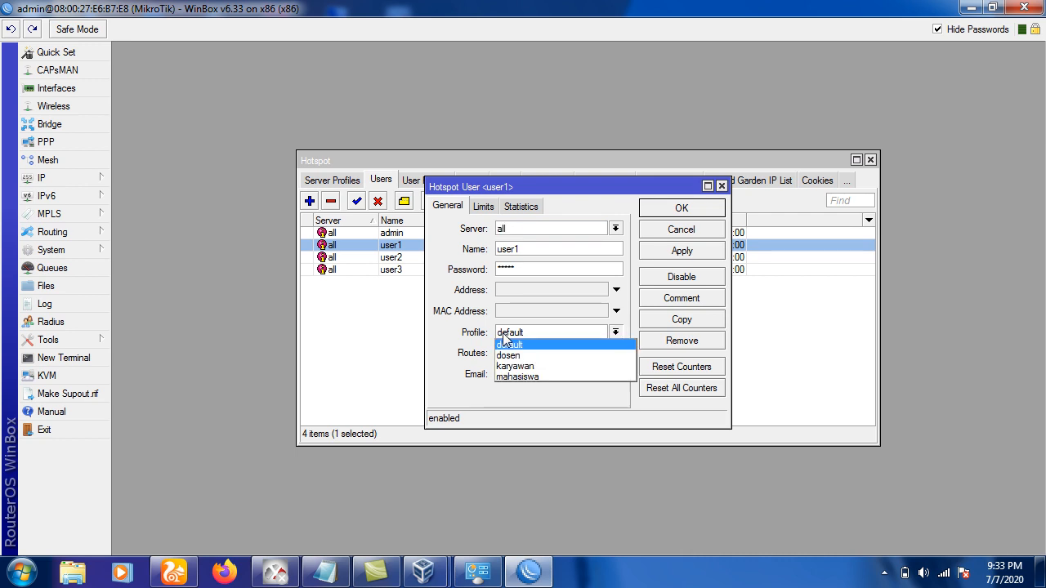
left_click(509, 356)
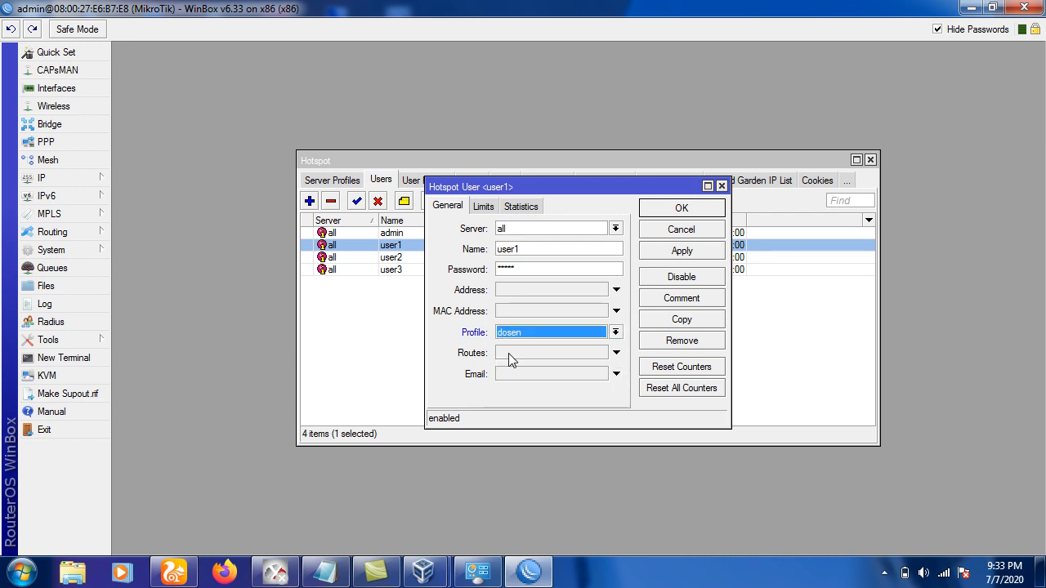
left_click(511, 335)
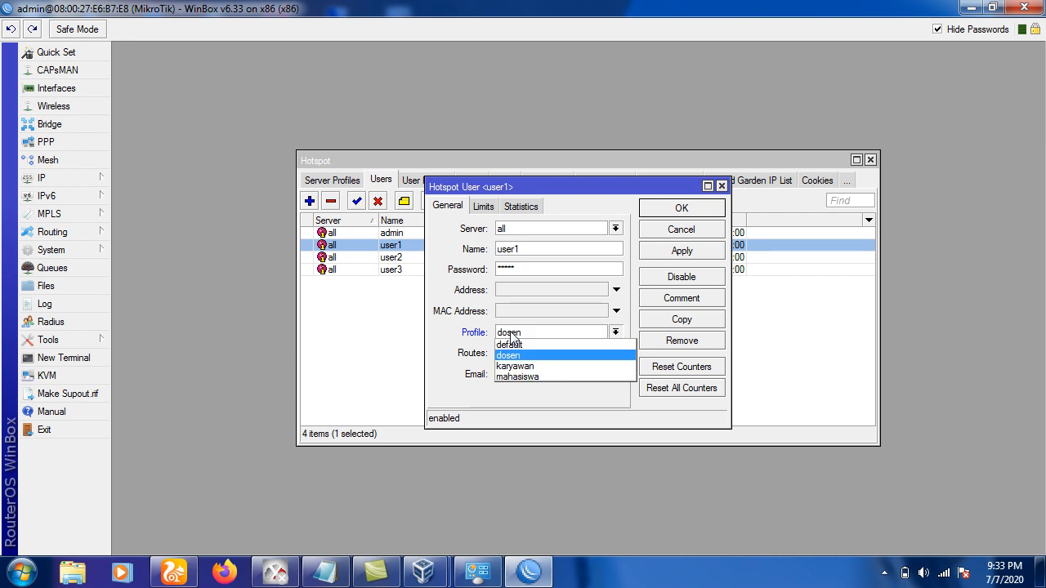
left_click(513, 346)
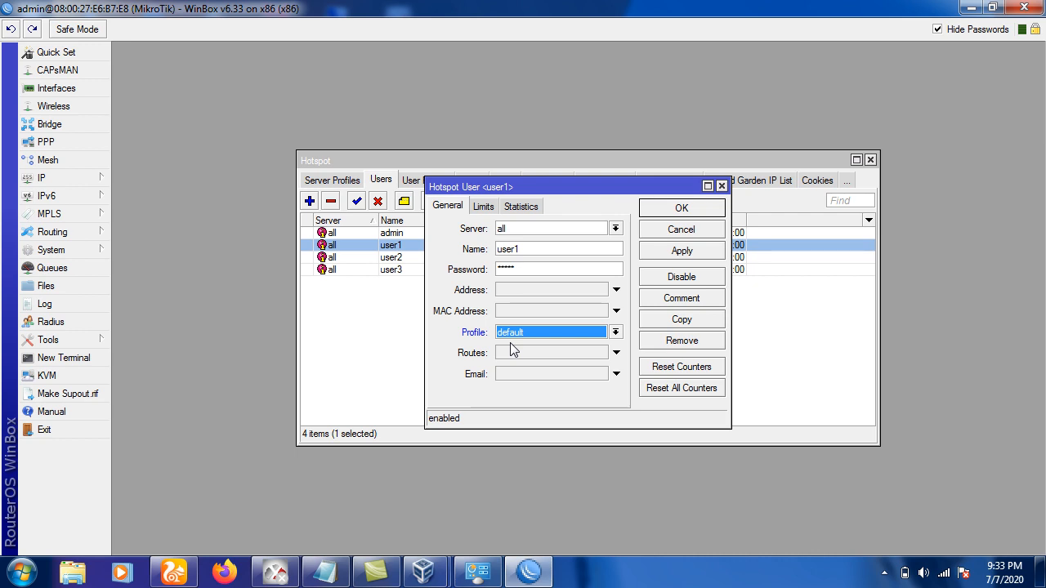
left_click(514, 334)
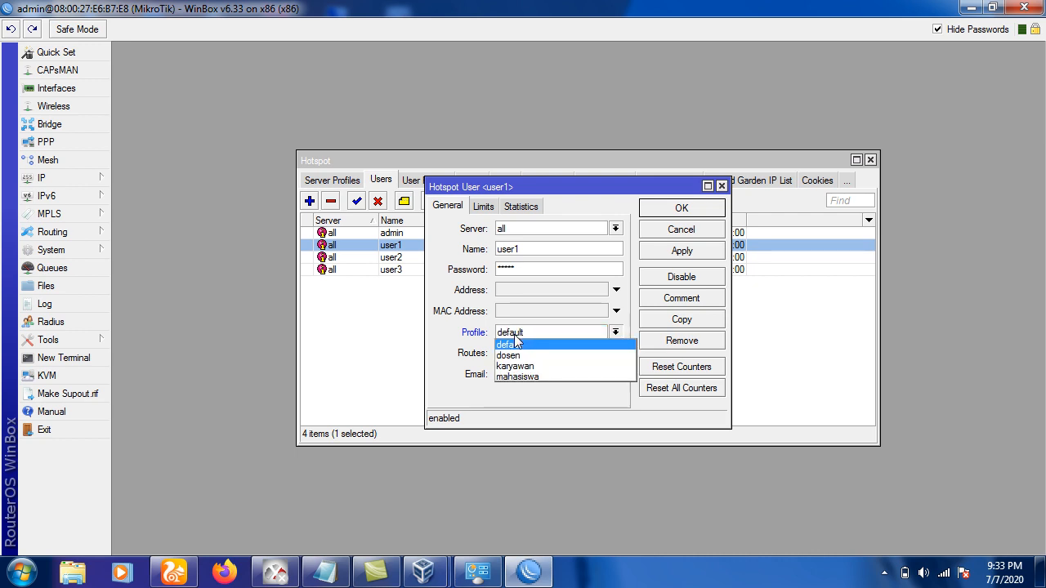
left_click(516, 357)
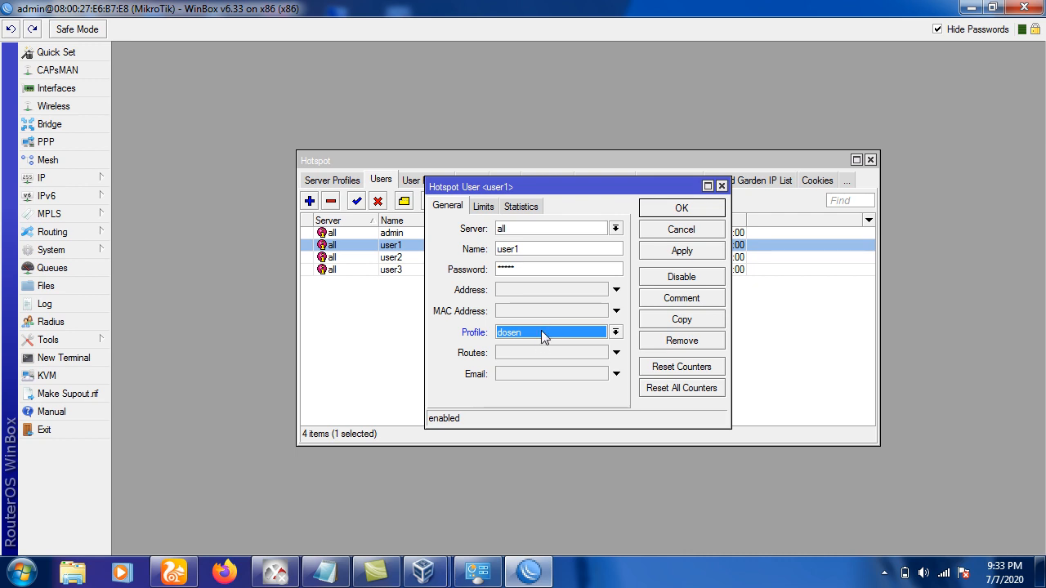
left_click(676, 211)
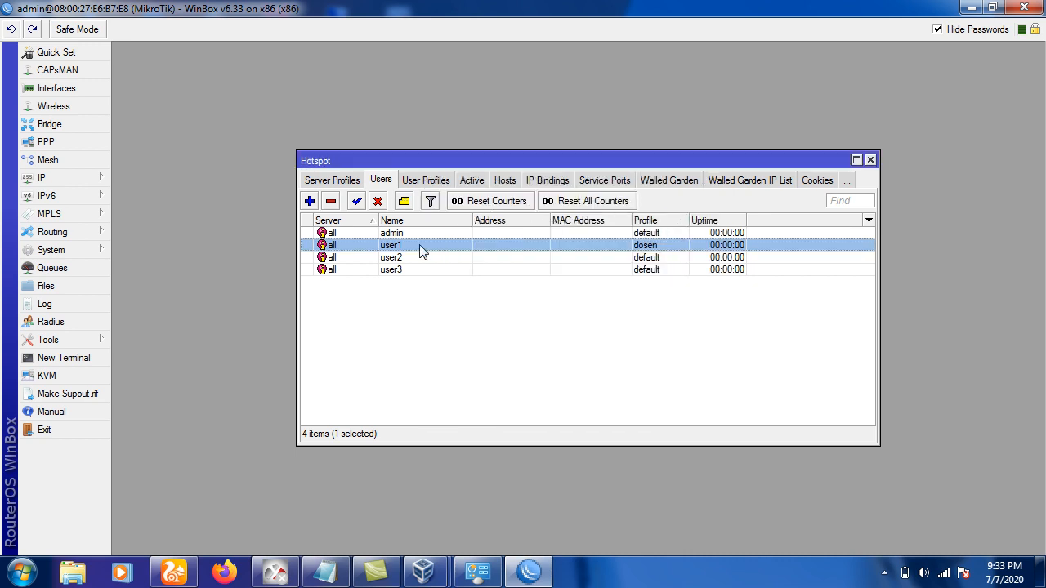
Change user2's profile from default to mahasiswa and save it.
left_click(406, 259)
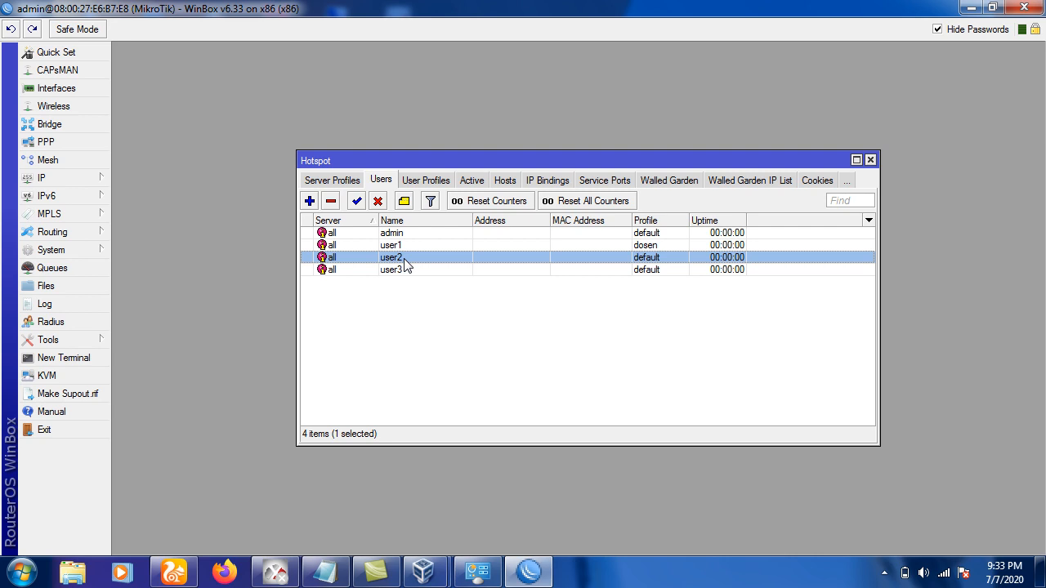
double_click(404, 260)
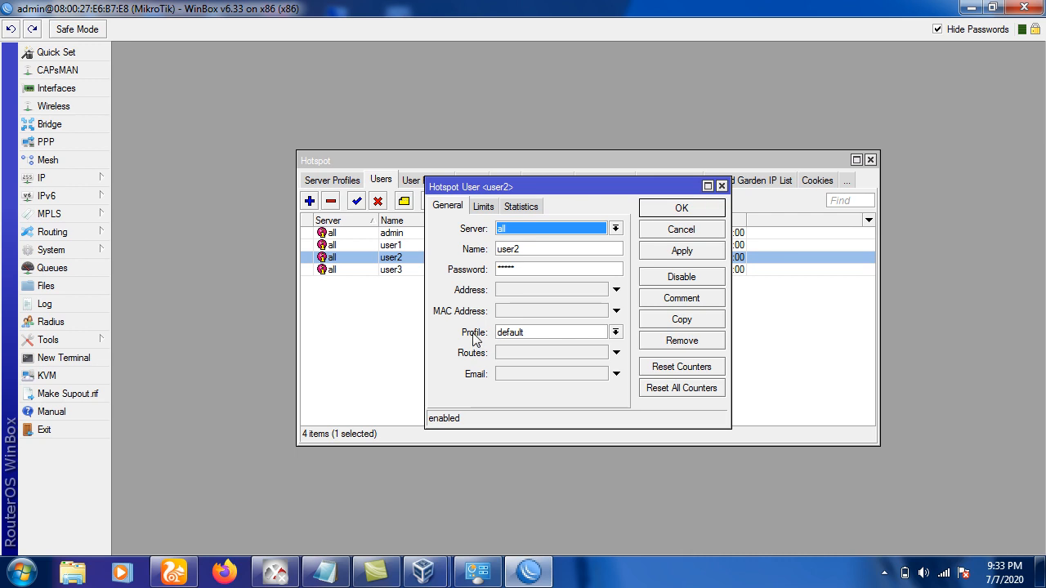
left_click(513, 338)
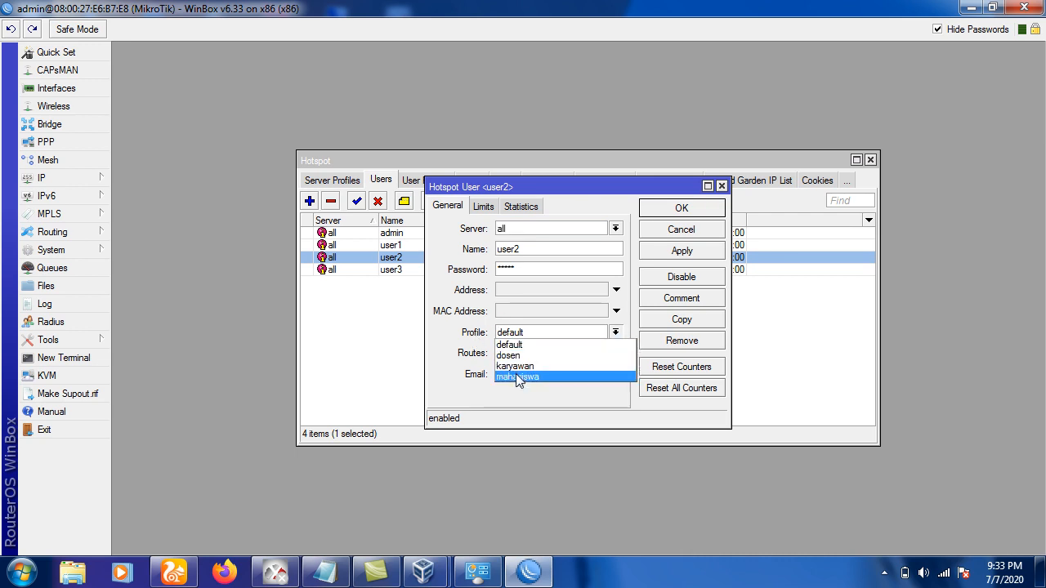
left_click(516, 377)
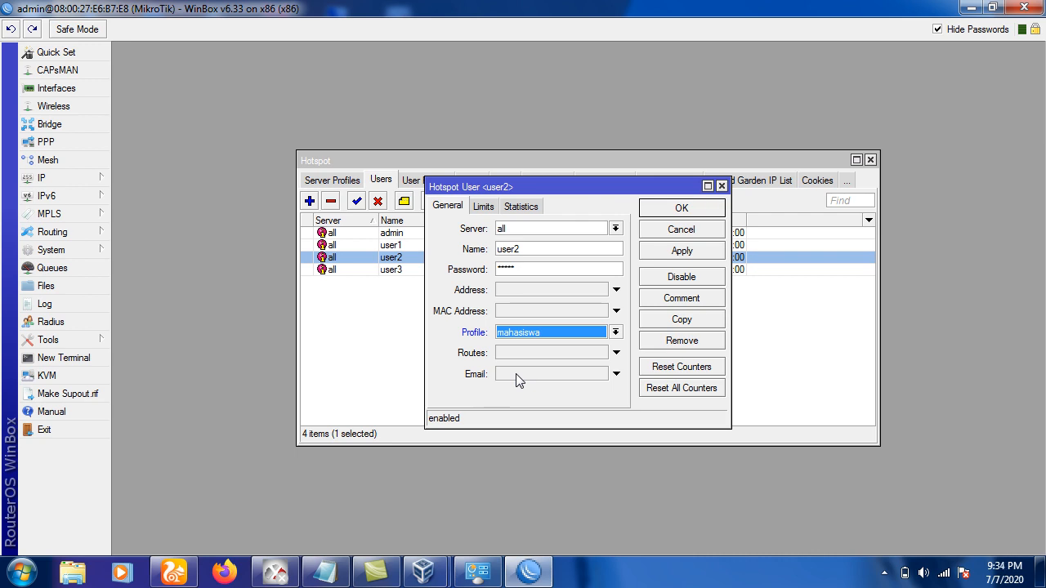
left_click(693, 208)
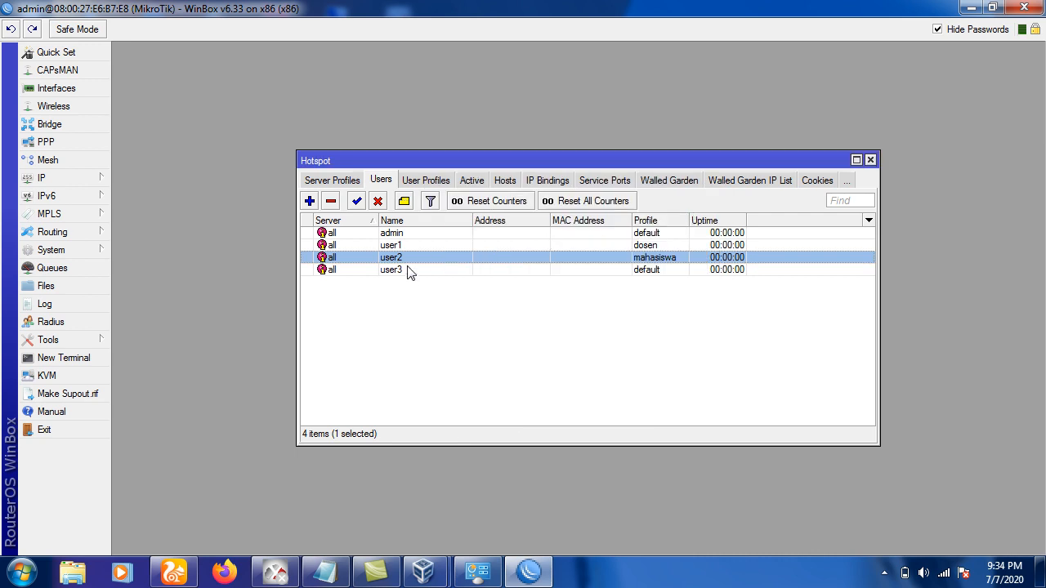
left_click(403, 273)
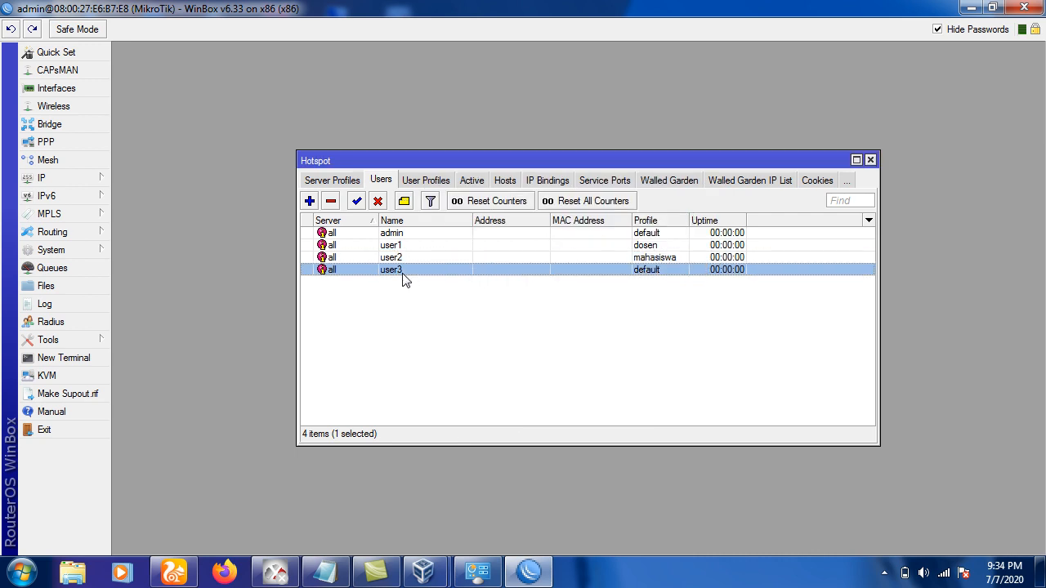
Set user3's profile to karyawan and confirm the change.
double_click(403, 273)
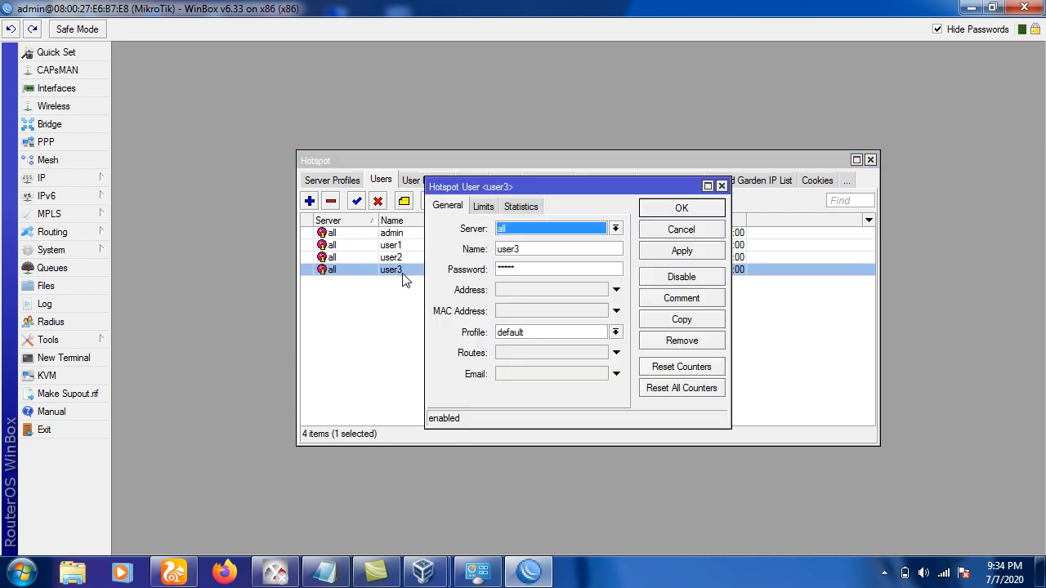
left_click(509, 332)
left_click(520, 367)
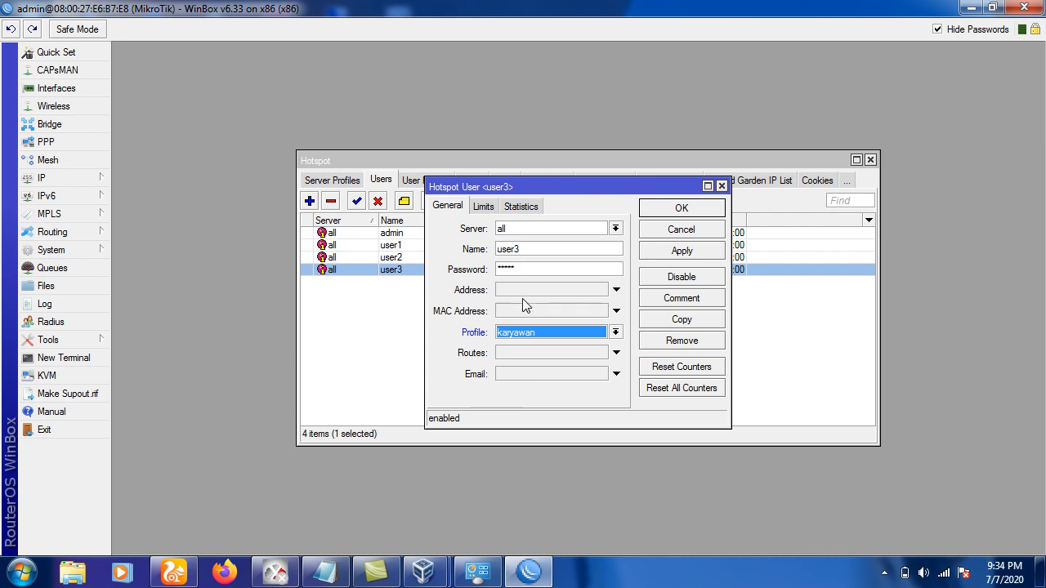
left_click(682, 210)
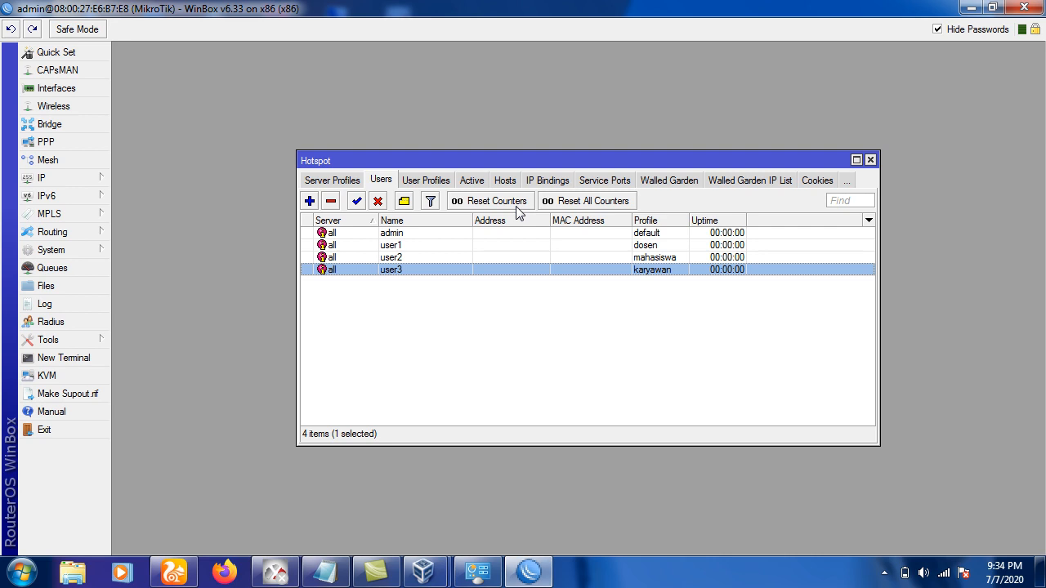
left_click(407, 247)
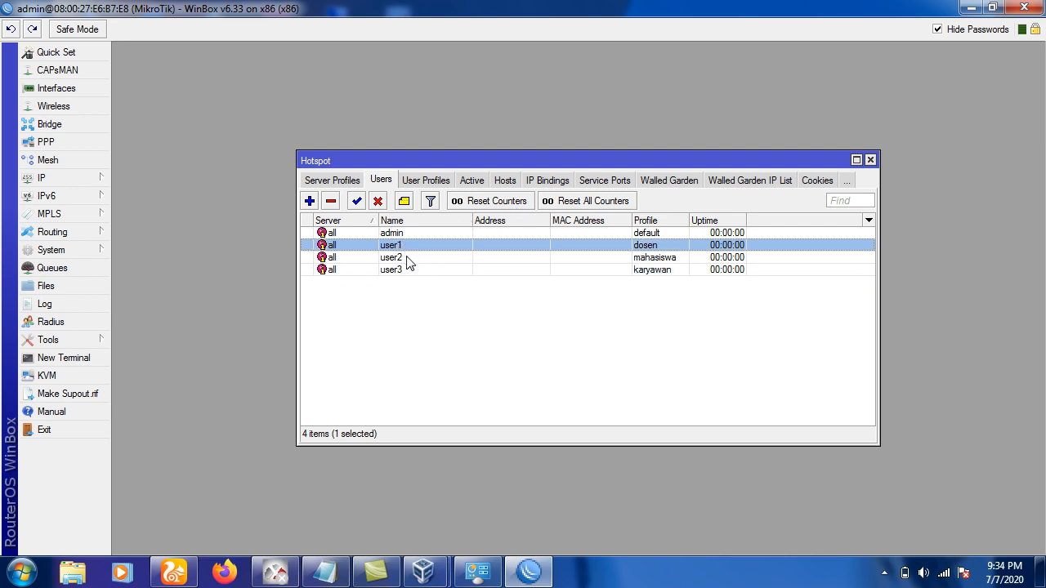
left_click(409, 260)
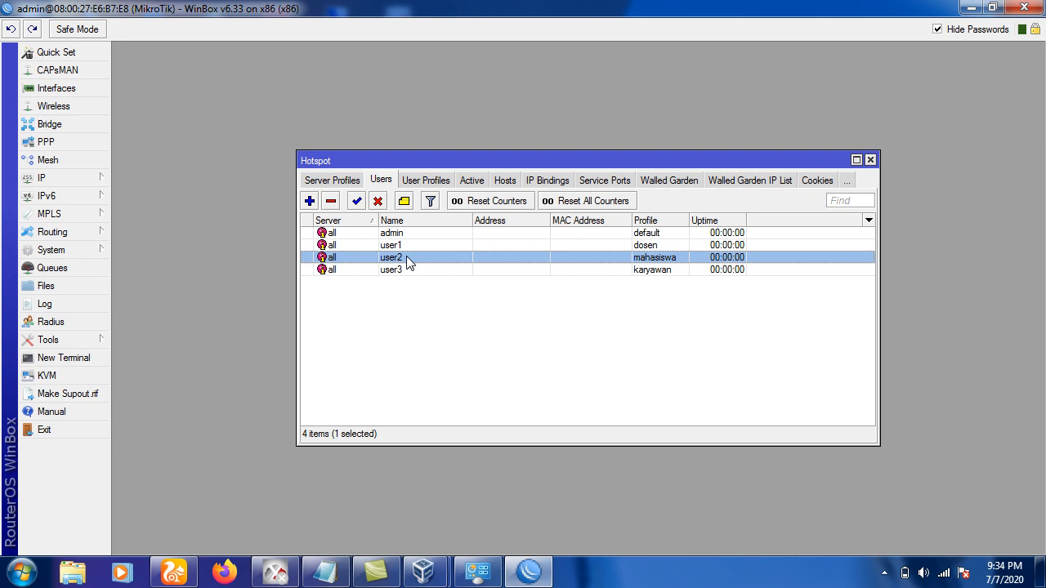
left_click(411, 272)
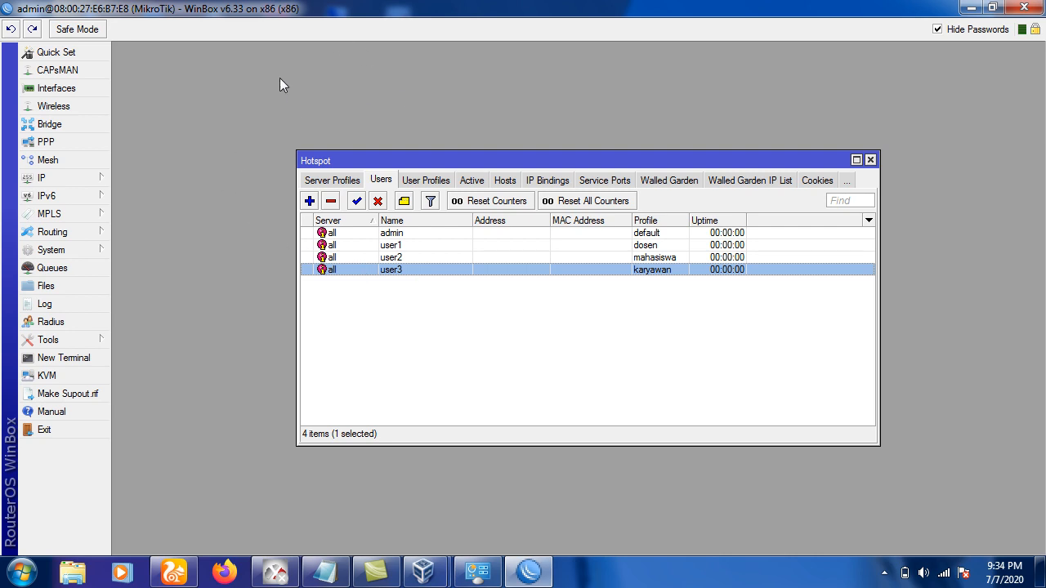
left_click(51, 274)
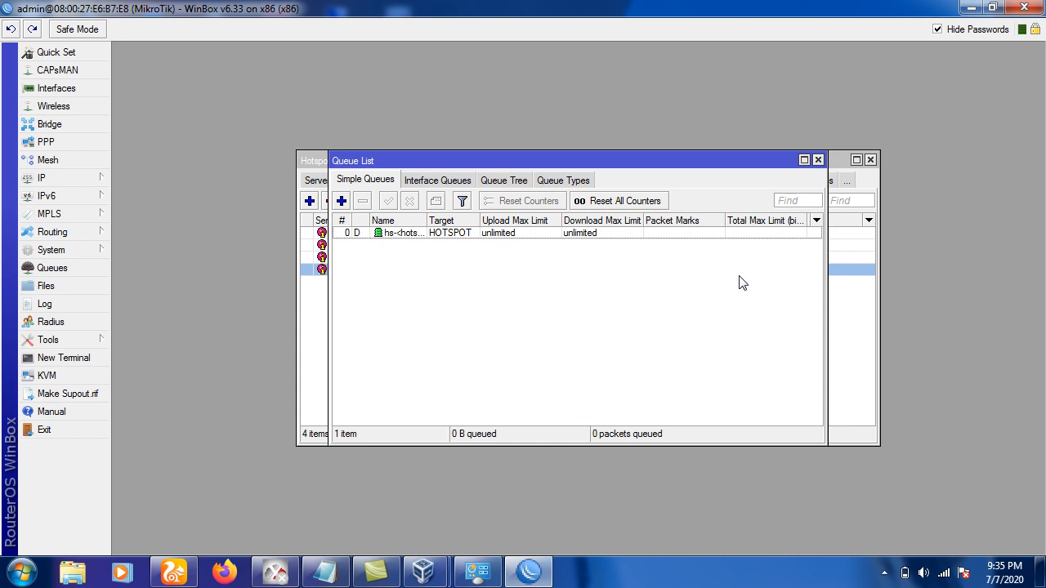
left_click(818, 160)
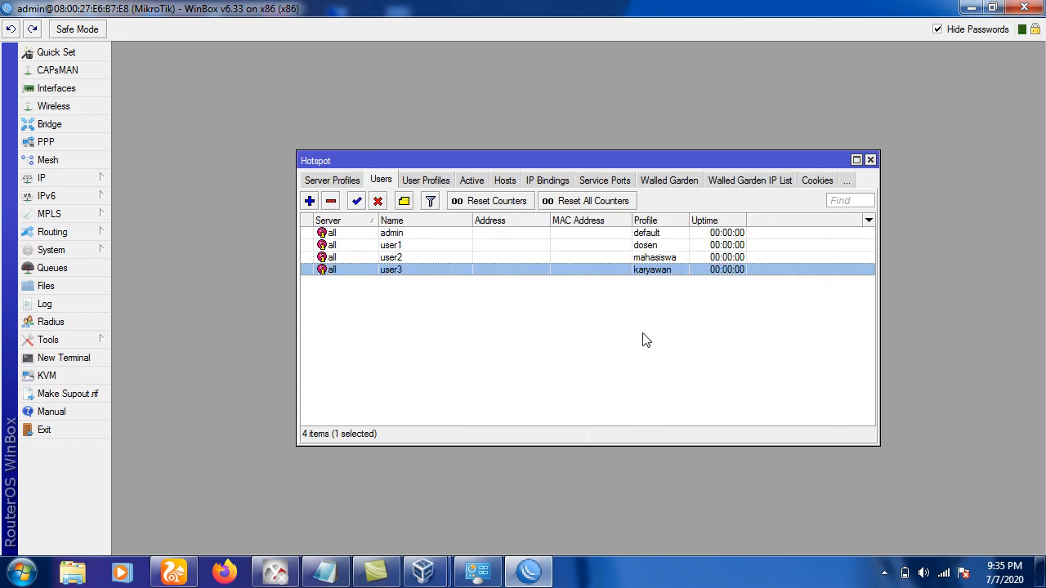
left_click(343, 572)
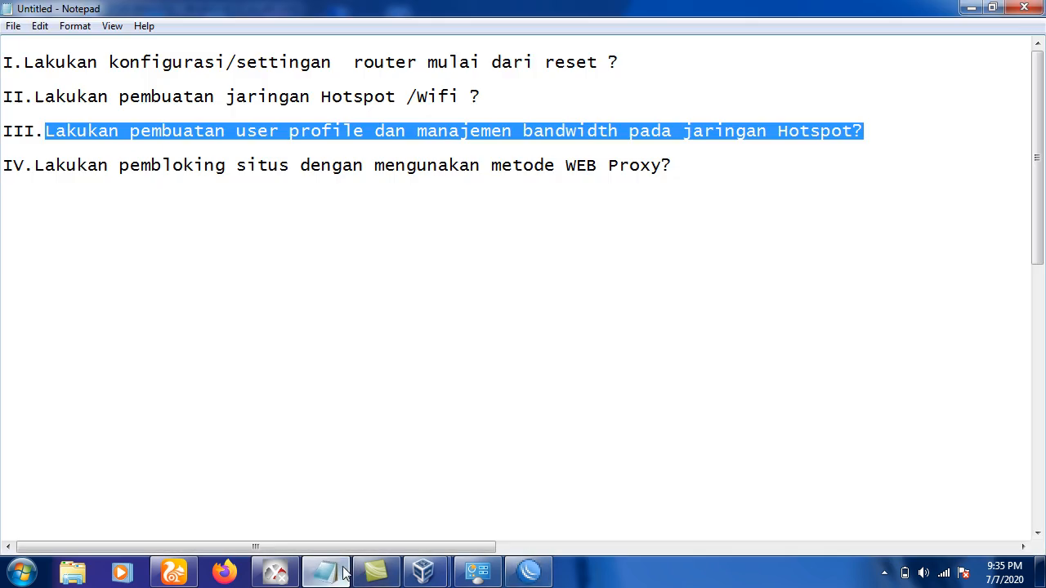
left_click(206, 144)
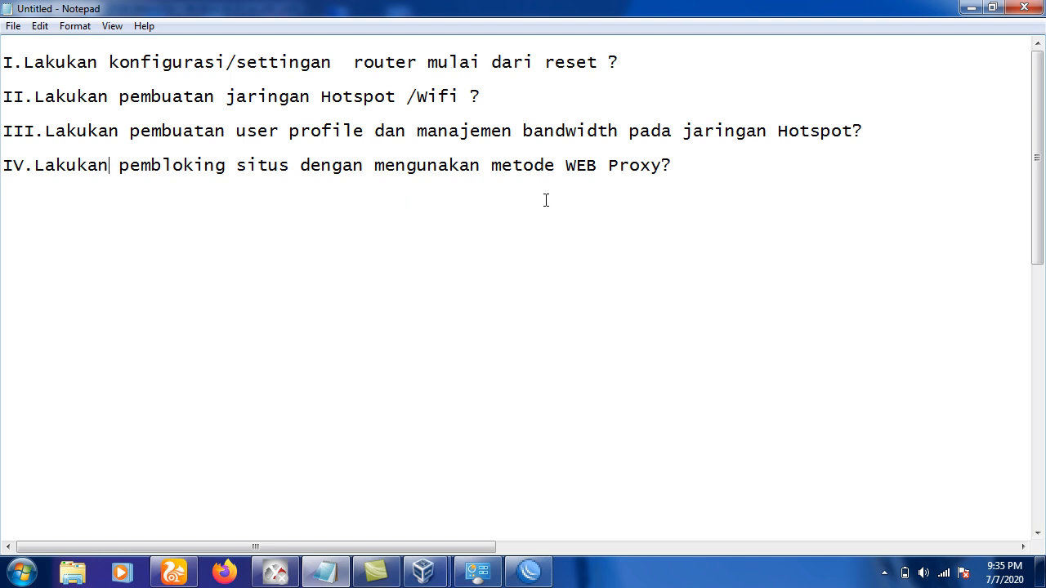
left_click(1032, 10)
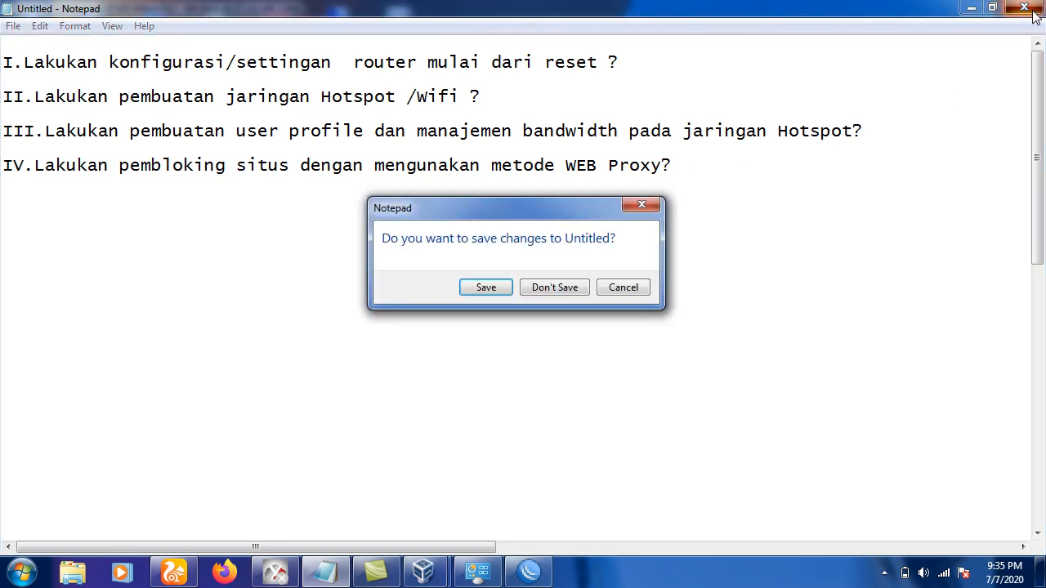
left_click(624, 288)
left_click_drag(416, 196, 35, 166)
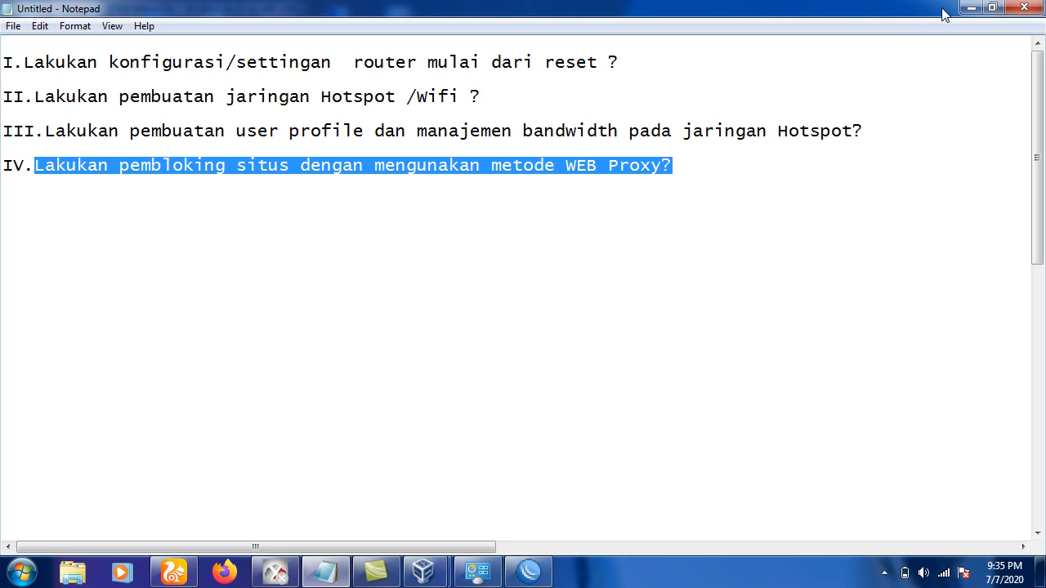
left_click(969, 9)
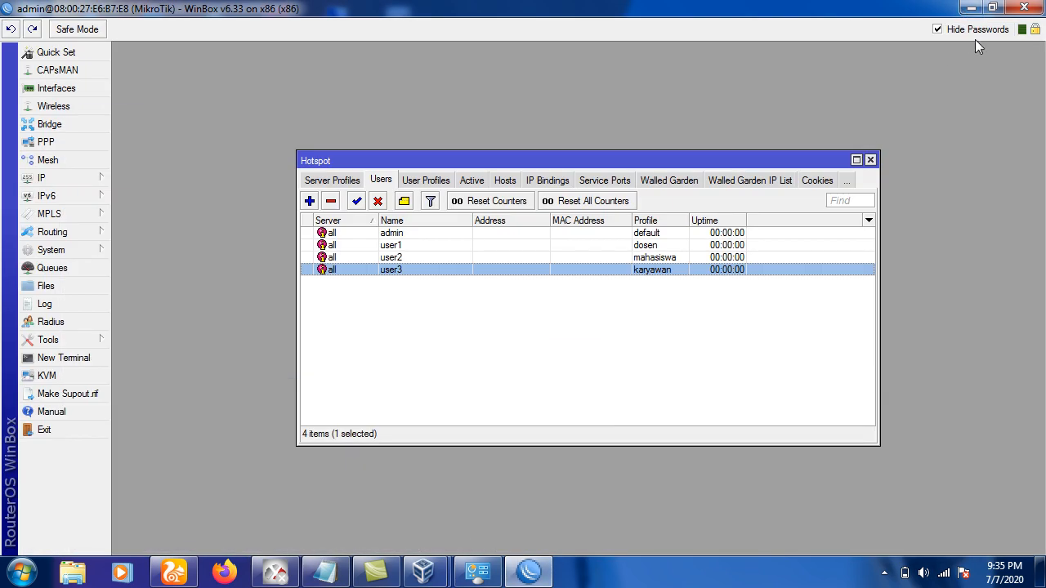
Close the session, relaunch WinBox, reconnect to the router and close the Hotspot window.
left_click(1017, 10)
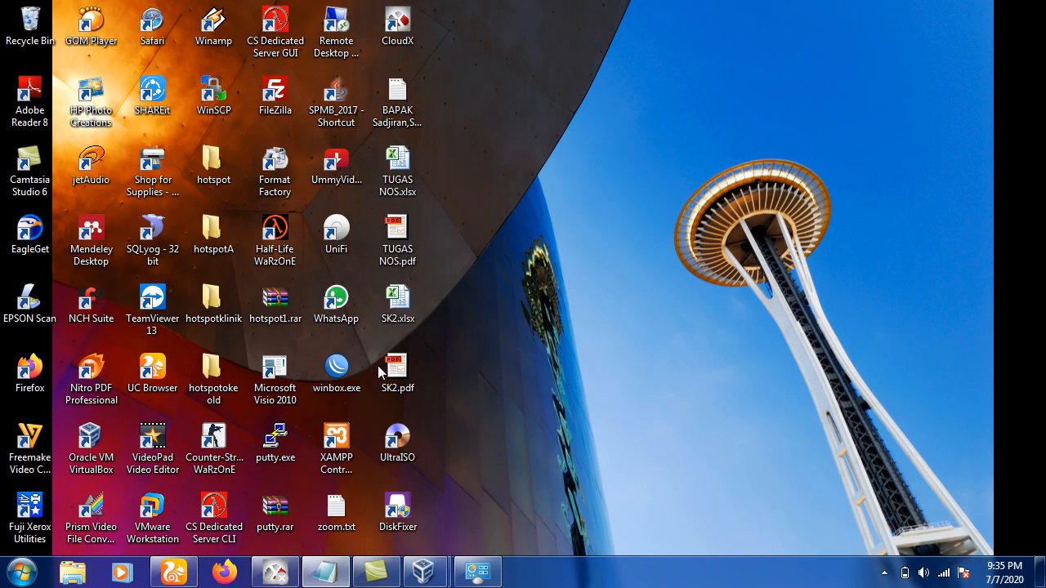
double_click(341, 365)
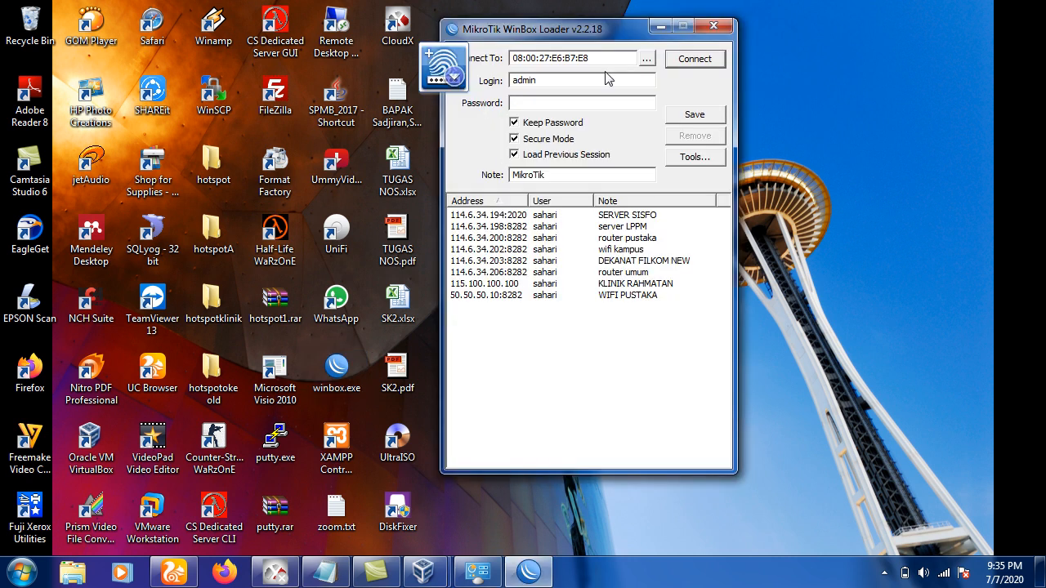
left_click(693, 61)
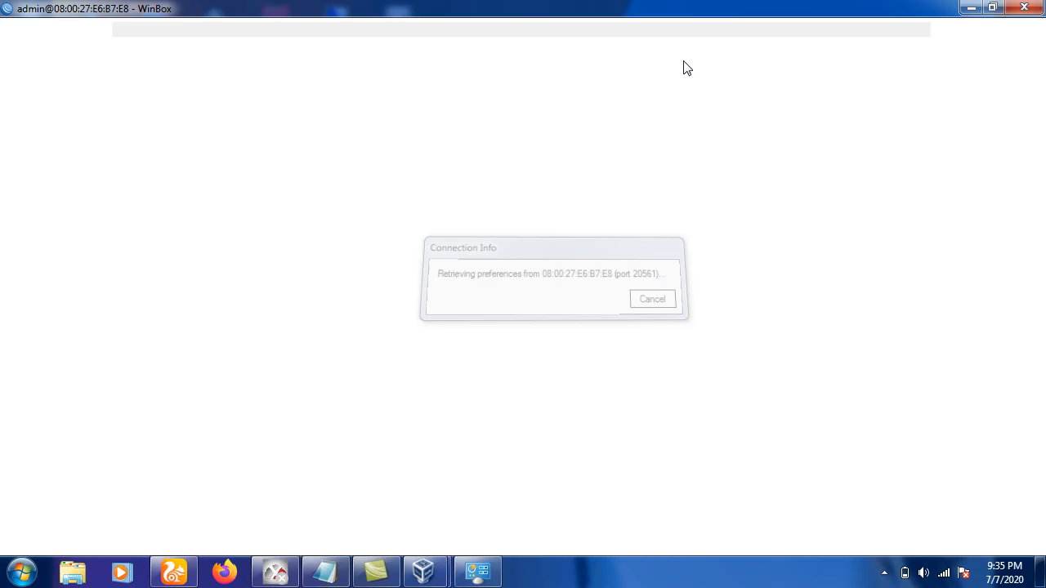
left_click(686, 399)
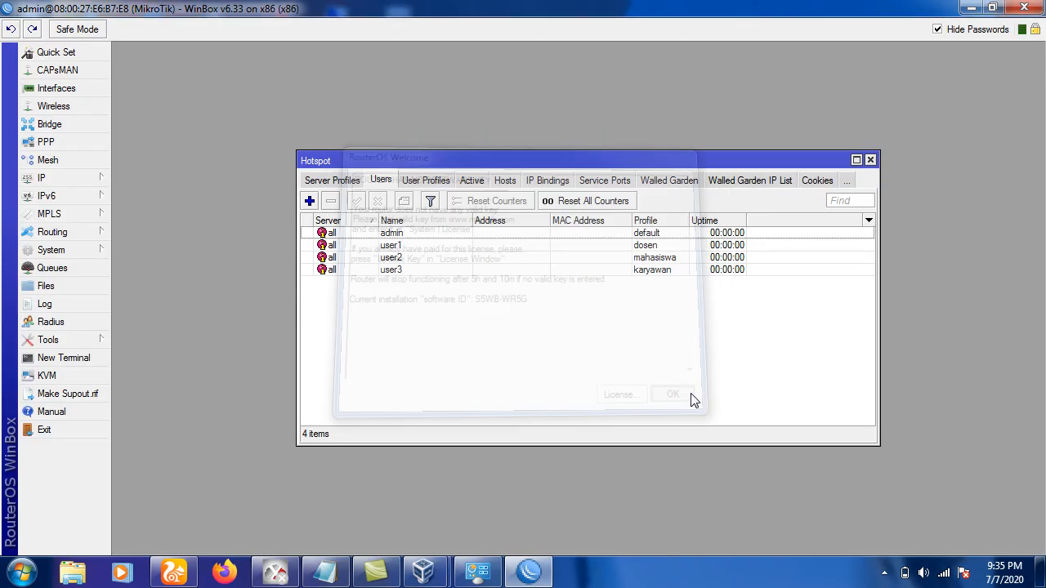
left_click(871, 161)
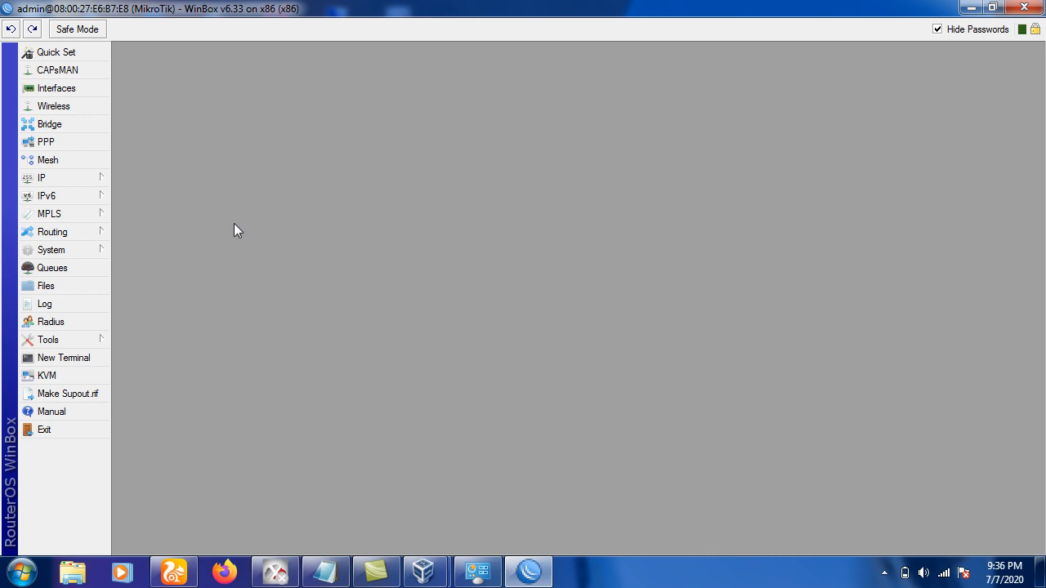
Open IP > Firewall and add a new rule in the NAT list.
left_click(96, 176)
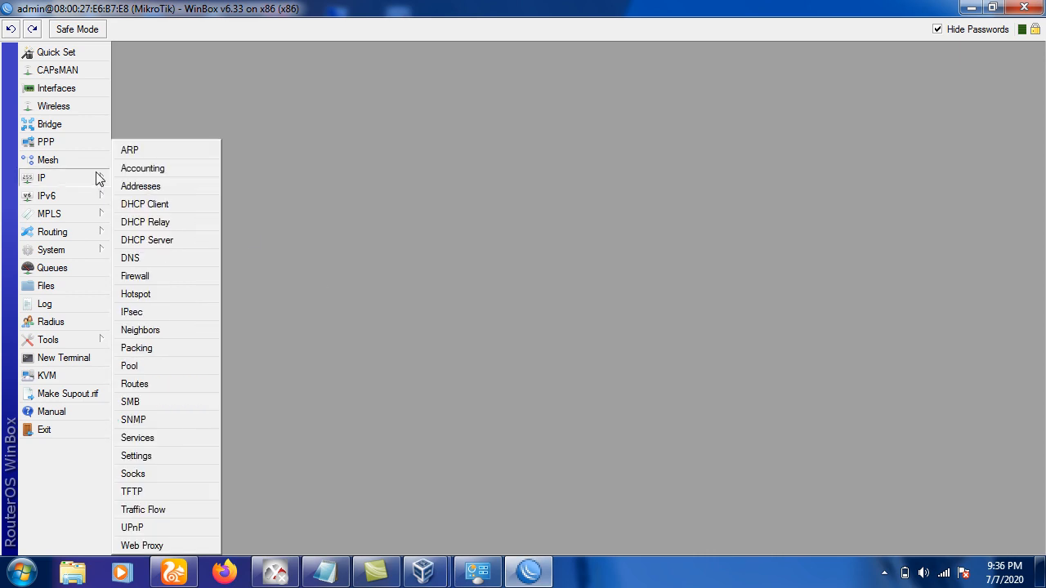
left_click(149, 278)
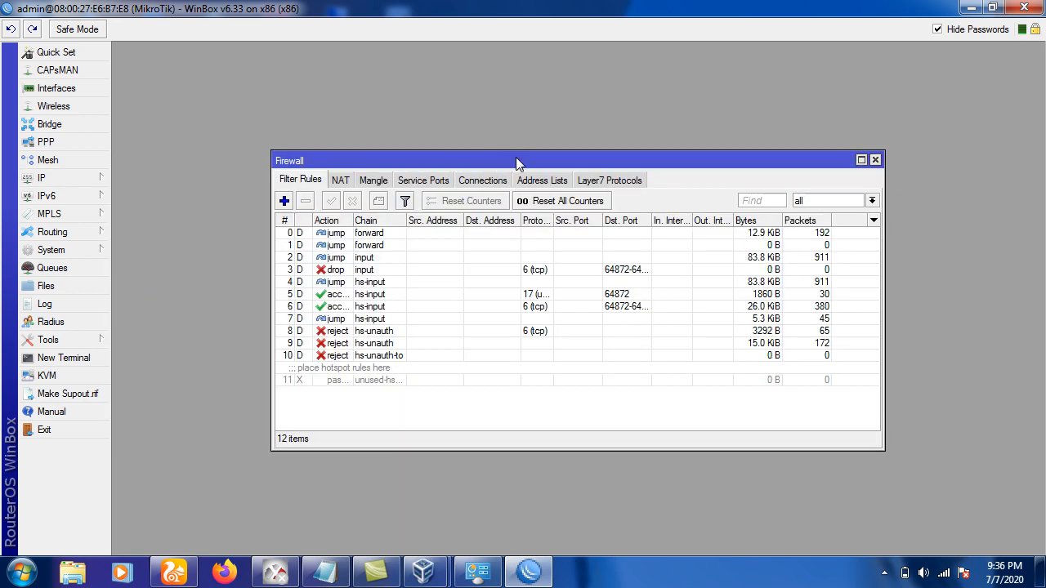
left_click_drag(515, 156, 478, 107)
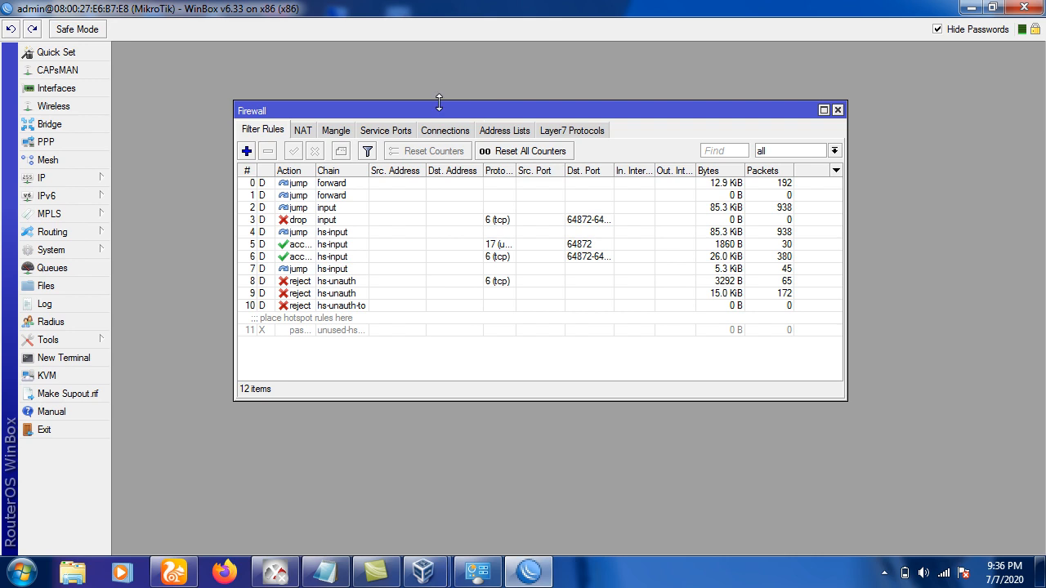
left_click(302, 130)
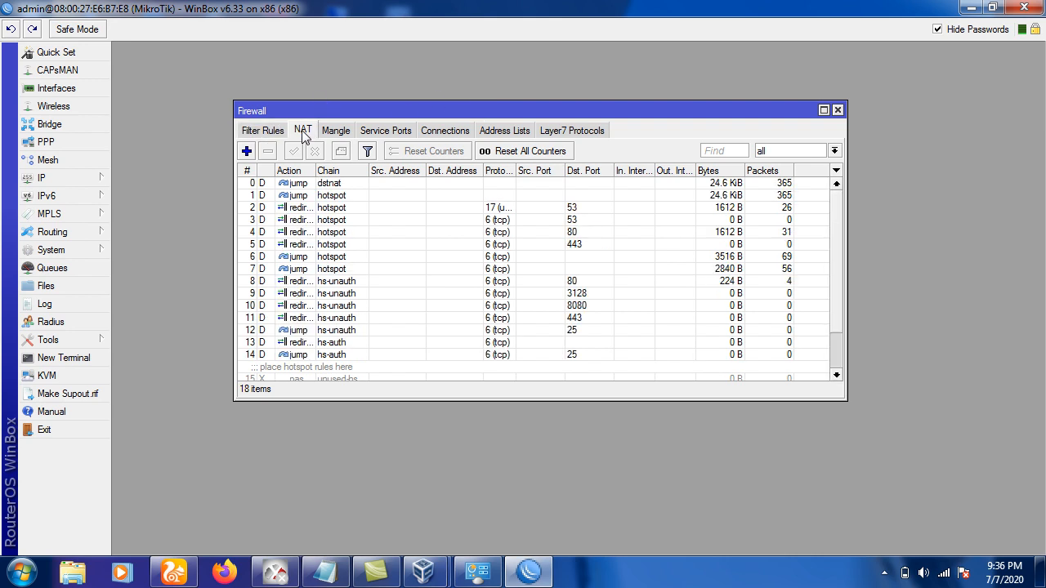
left_click(246, 151)
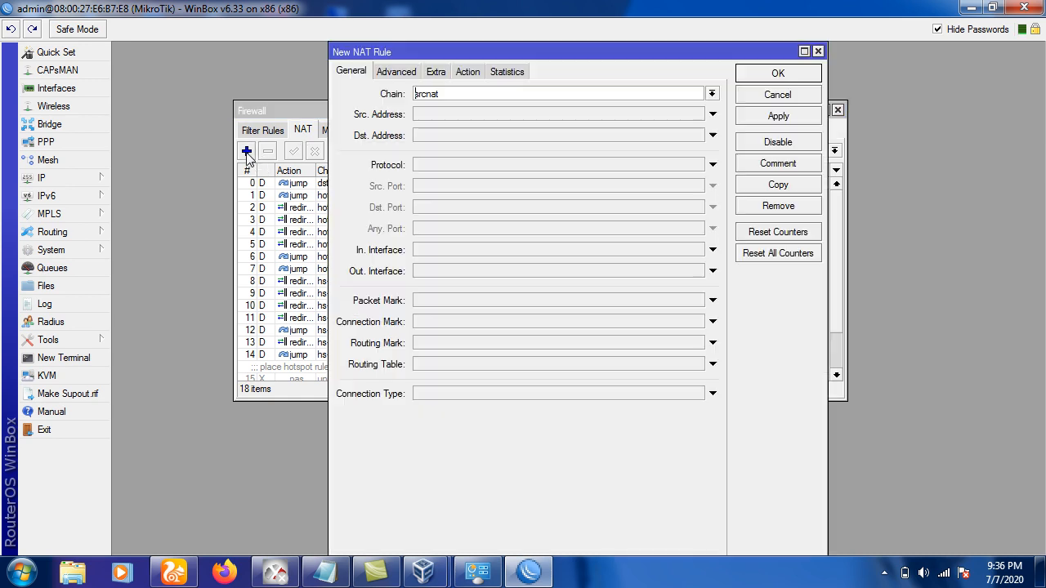
Give the NAT rule chain dstnat, destination 0.0.0.0/0, protocol tcp and destination port 80.
left_click(708, 97)
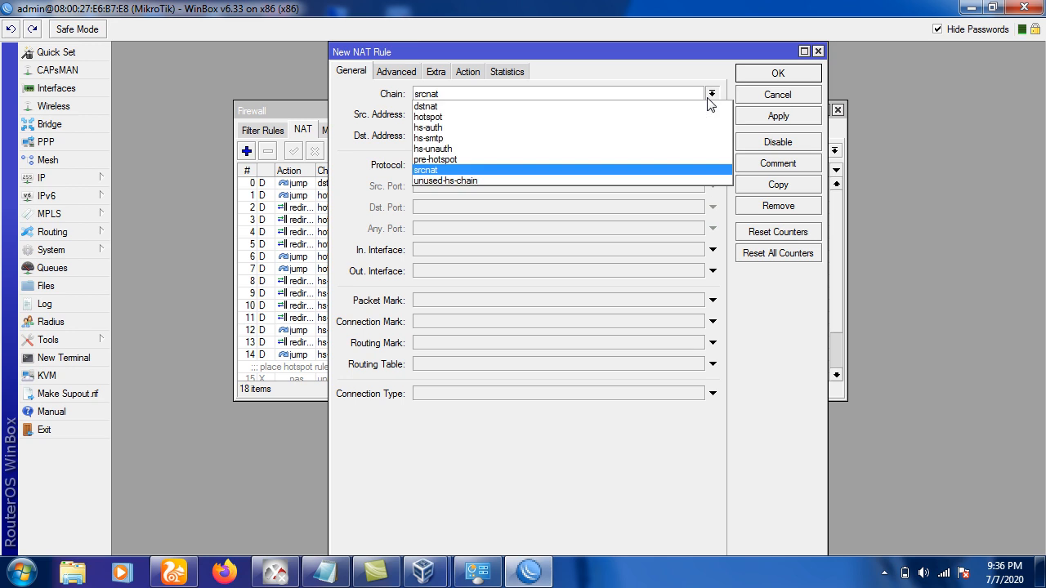
left_click(549, 107)
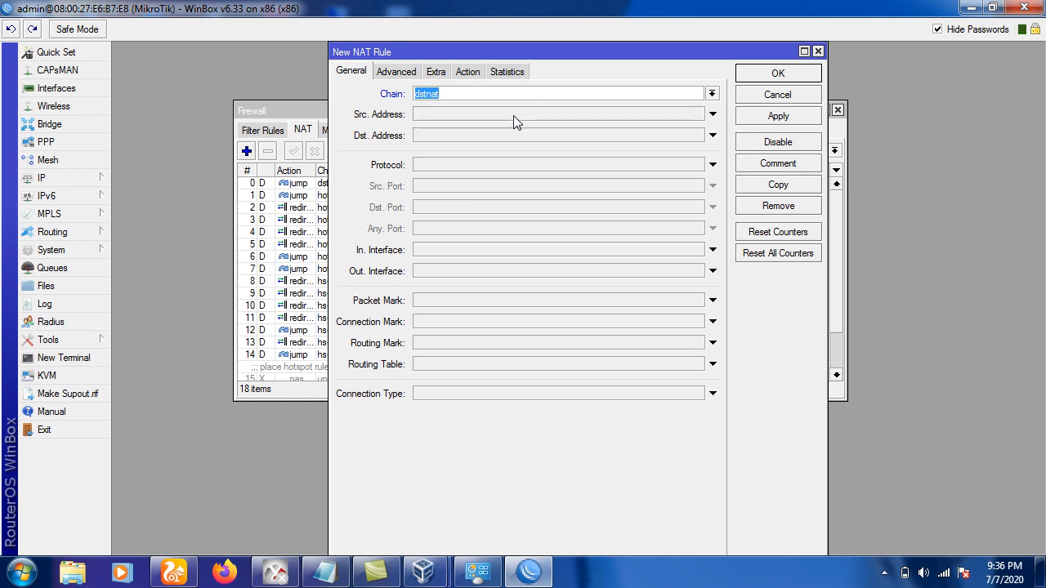
left_click(439, 137)
left_click(460, 140)
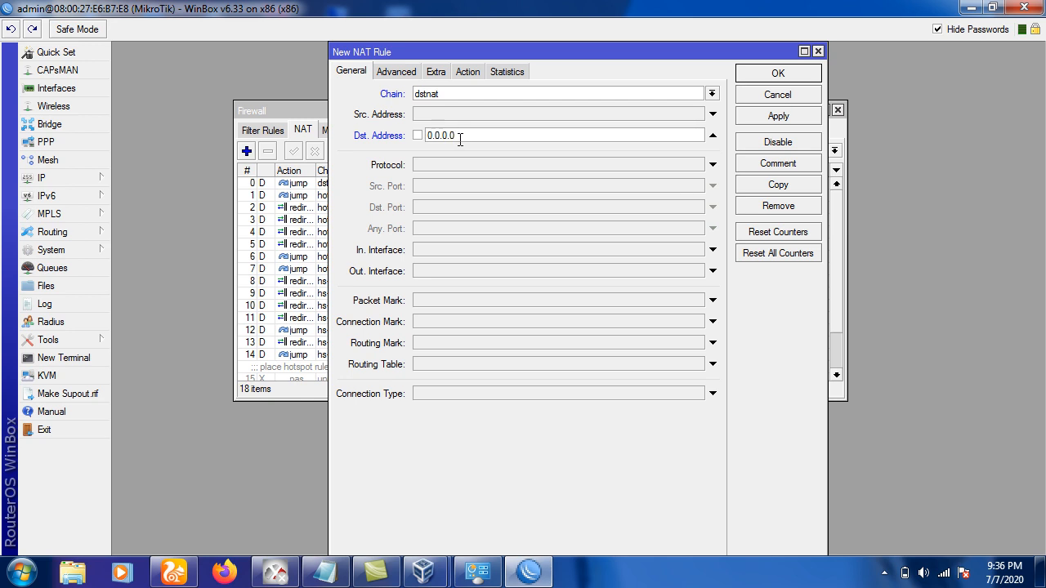
type("/0")
left_click(439, 167)
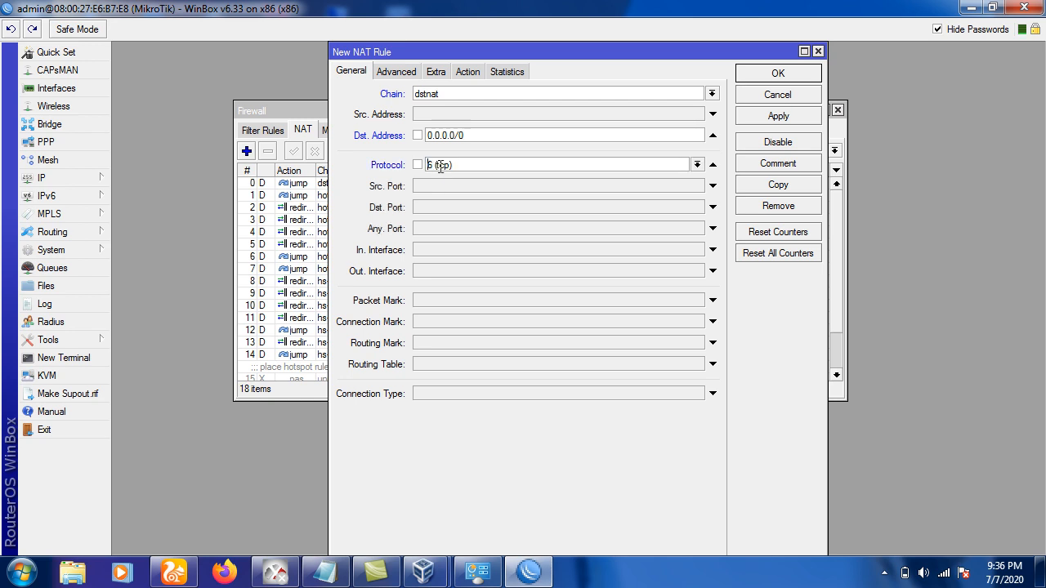
left_click(427, 207)
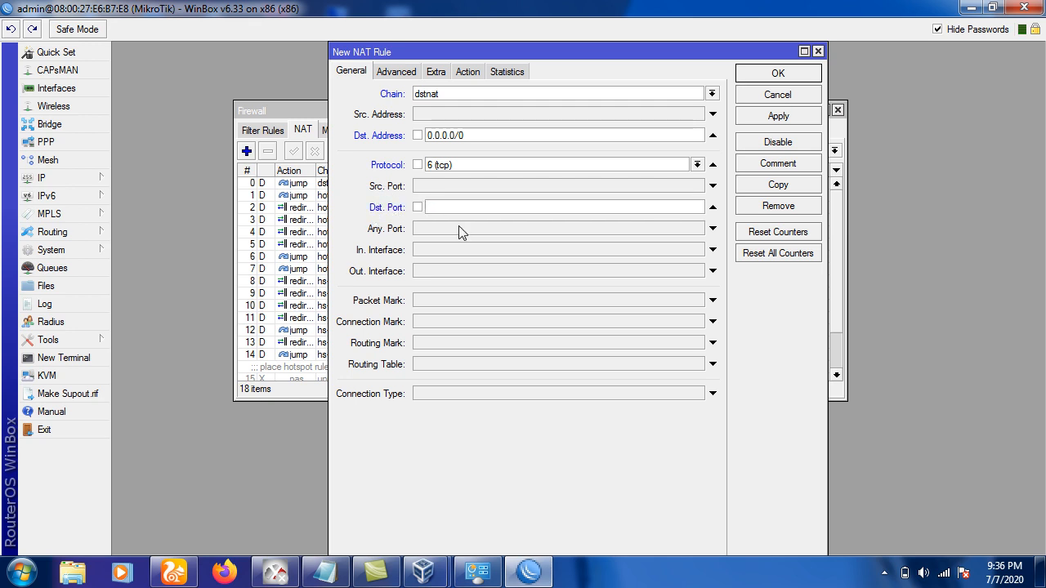
type("80")
Set the NAT rule's action to redirect with To Ports 8080.
left_click(468, 72)
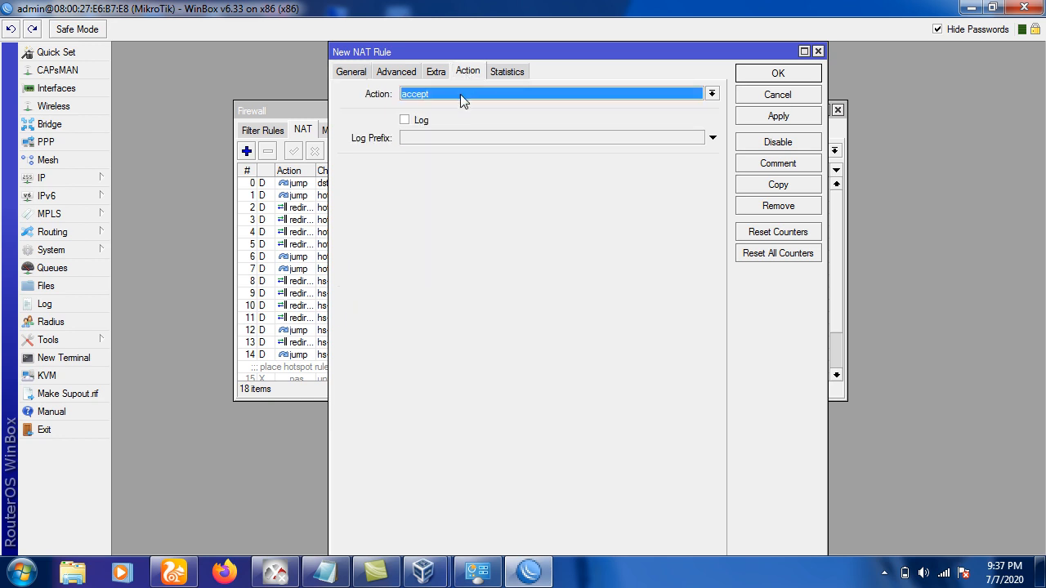
left_click(460, 94)
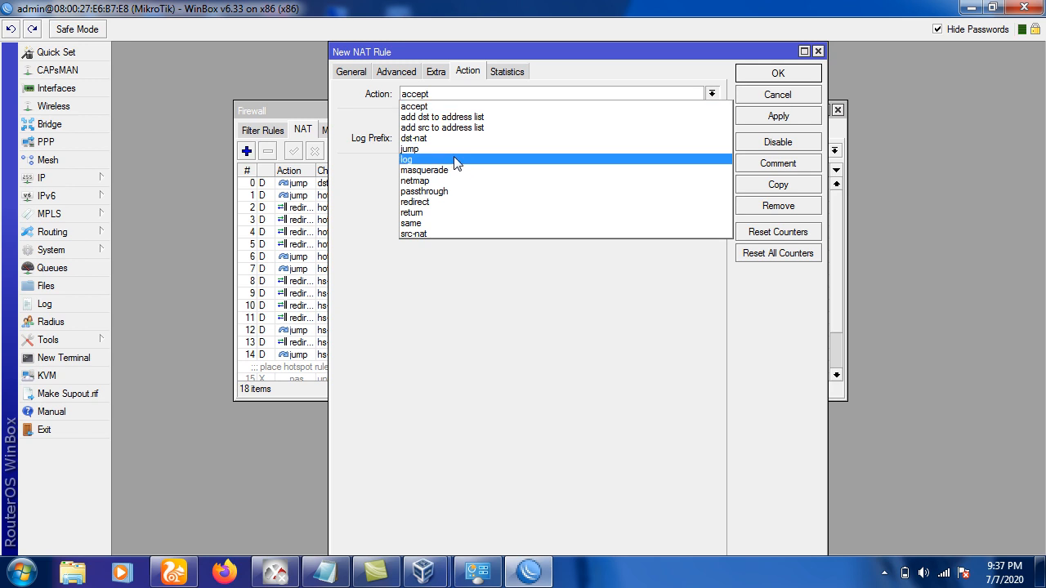
left_click(446, 204)
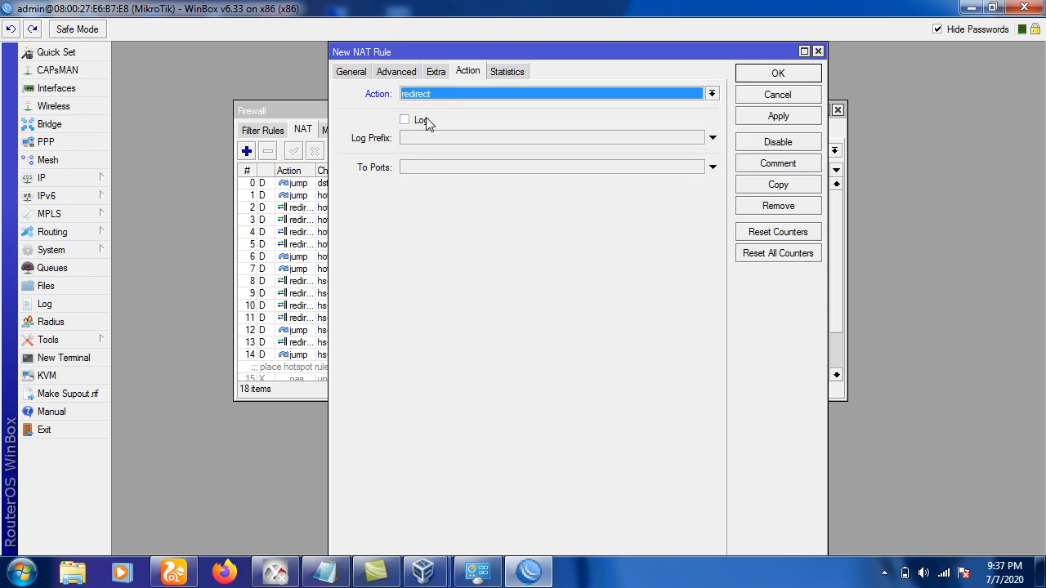
left_click(408, 170)
type("8080")
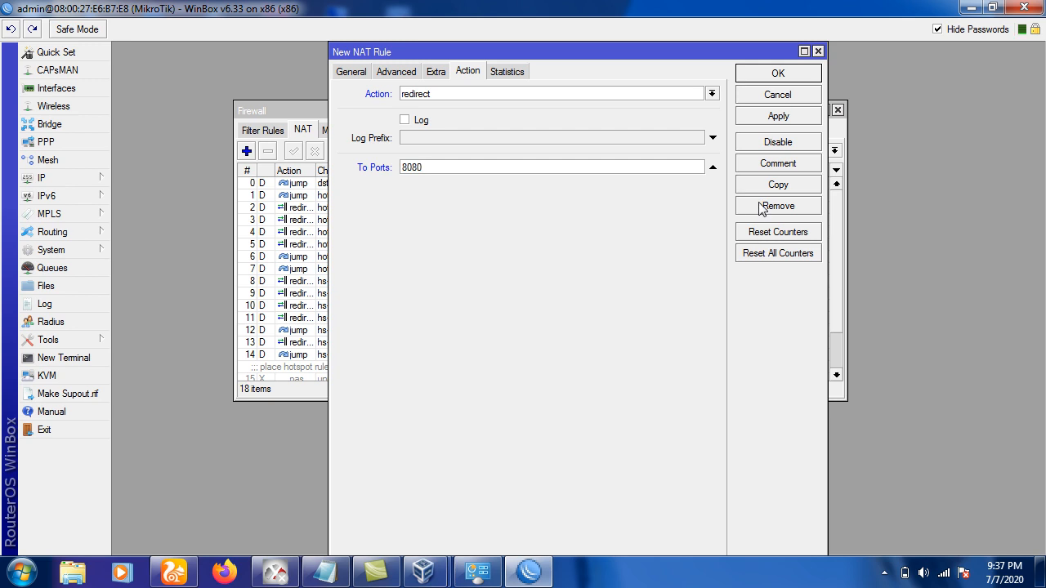
Add the comment 'redirek port' and save the NAT rule.
left_click(768, 168)
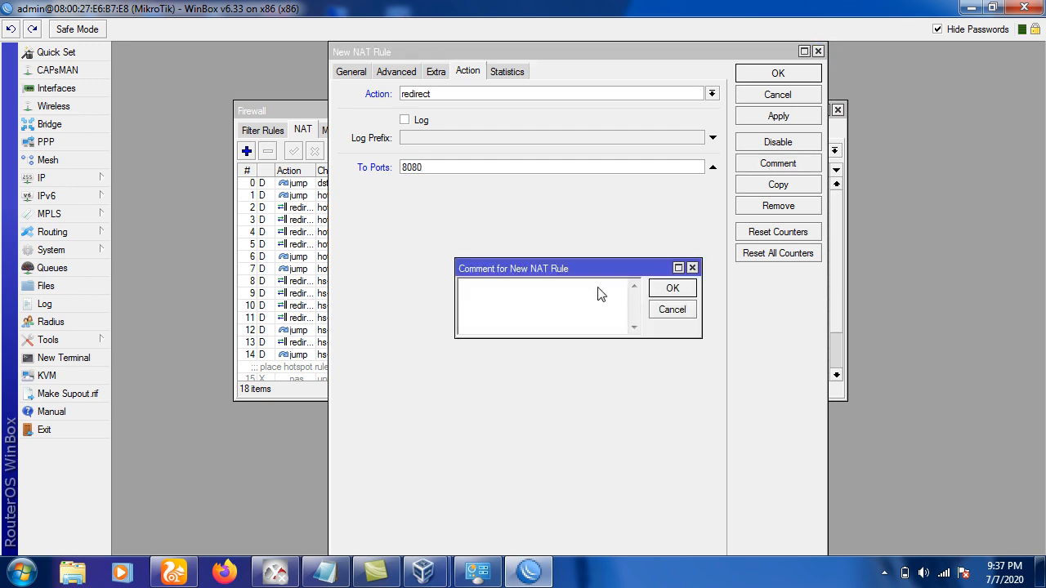
type("redirek o")
key("BackSpace")
type("port")
left_click(670, 288)
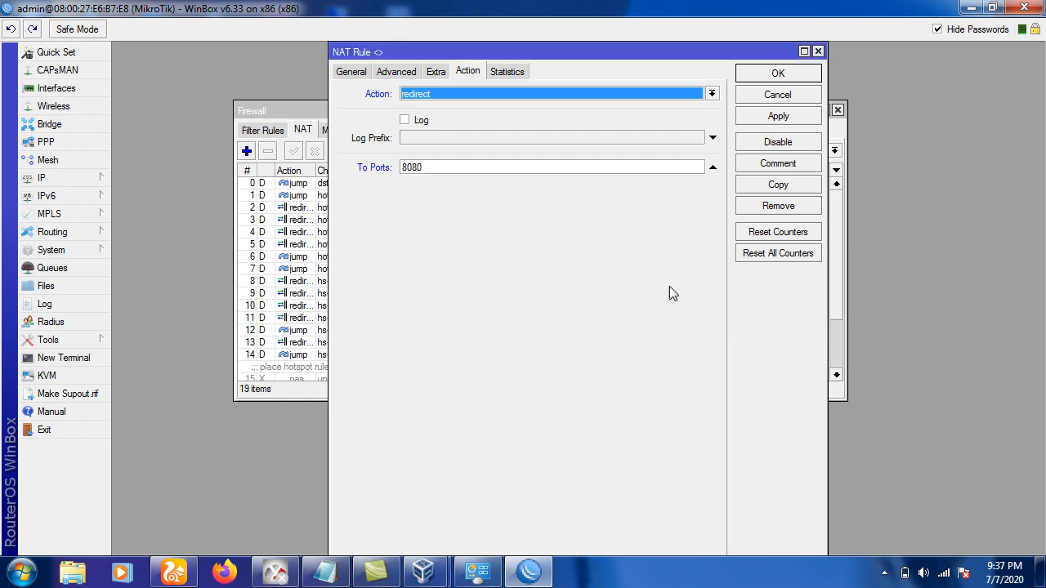
left_click(758, 79)
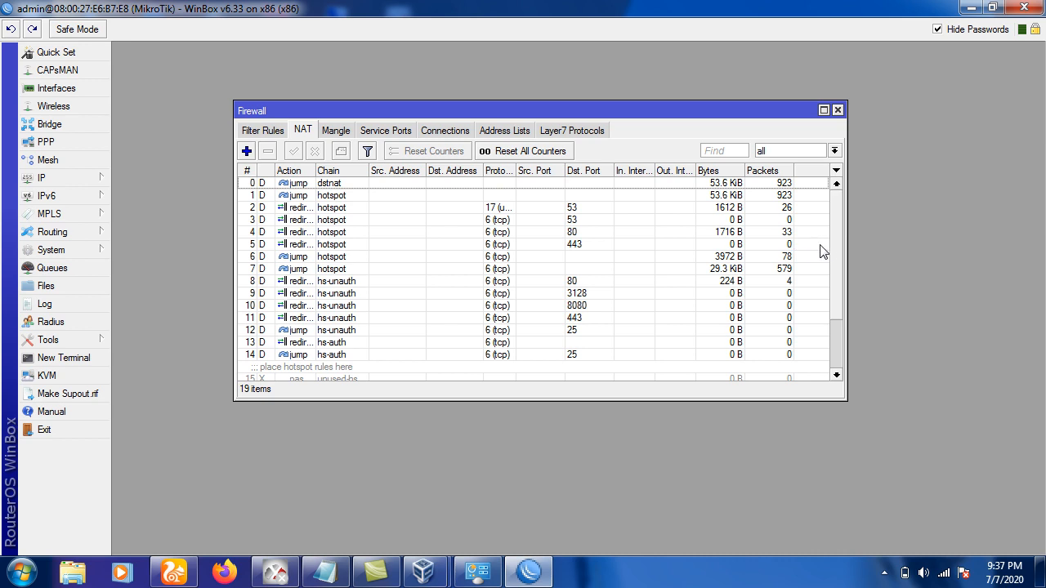
Confirm the redirek port rule sits at NAT entry 18, then show the firewall Filter Rules.
left_click_drag(763, 398, 767, 513)
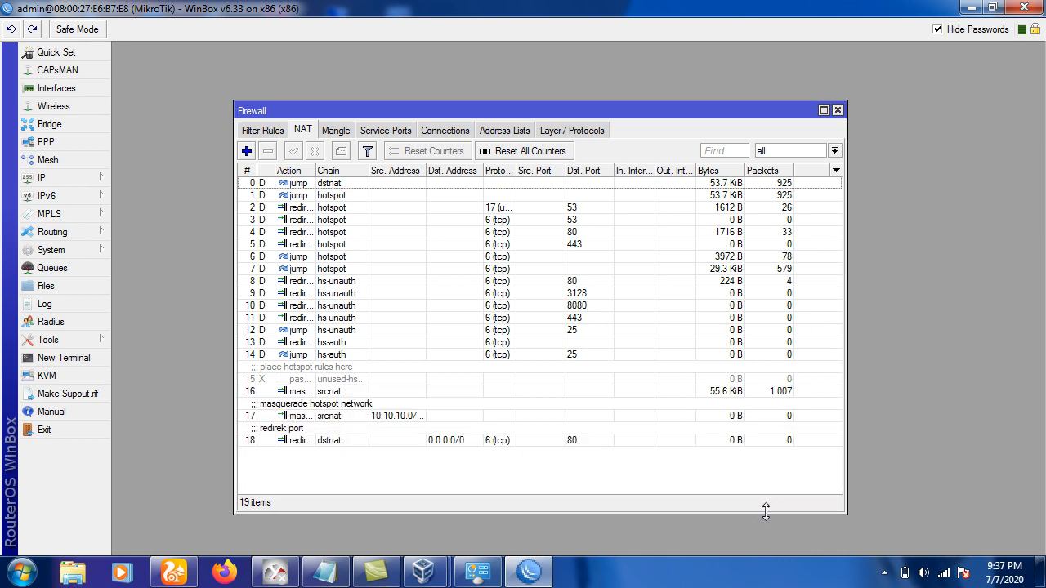
left_click(302, 442)
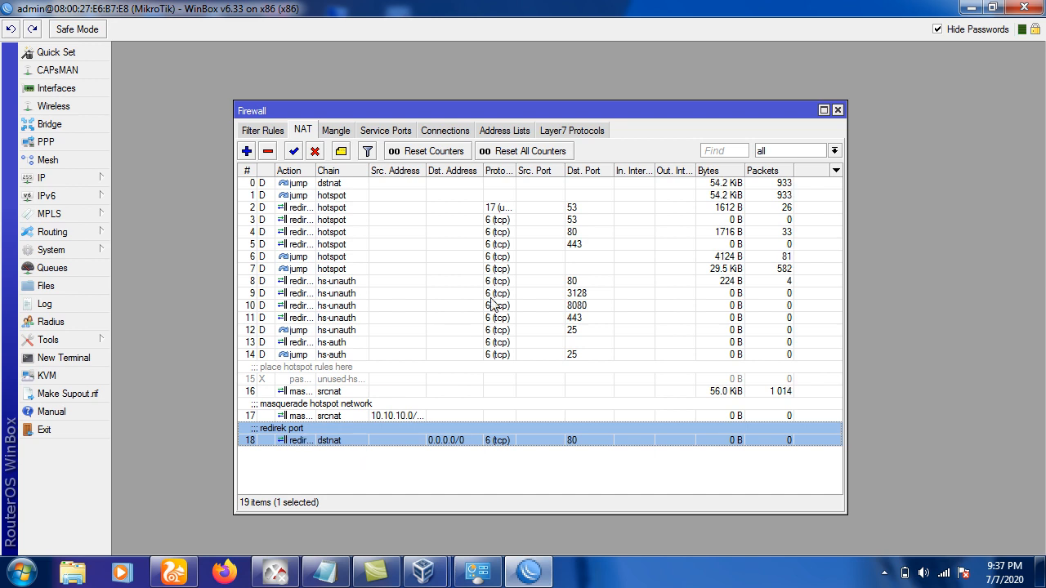
left_click(262, 132)
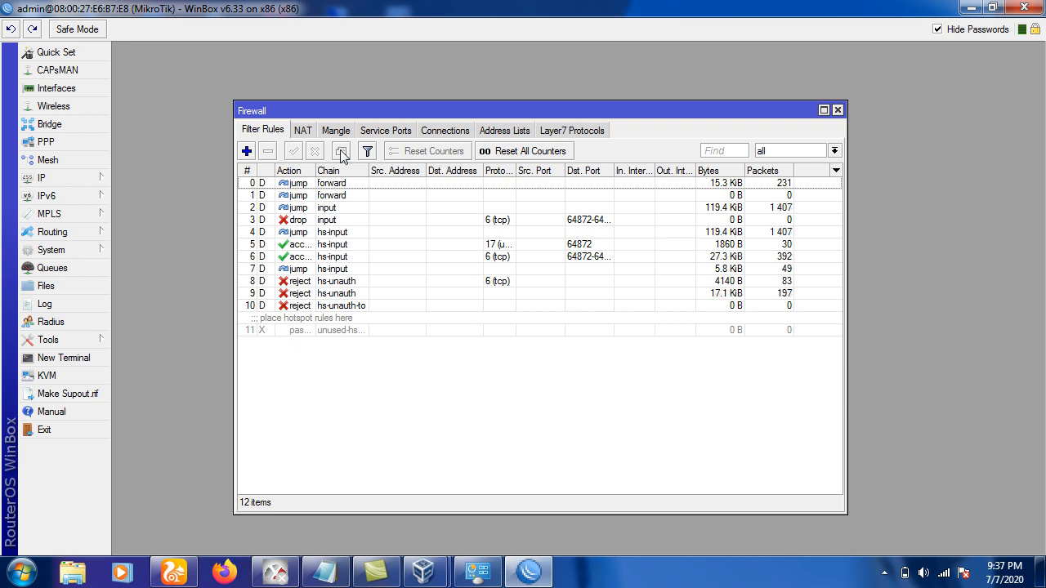
Create a new input-chain filter rule matching TCP dst port 8080 on in-interface TELKOM.
left_click(247, 152)
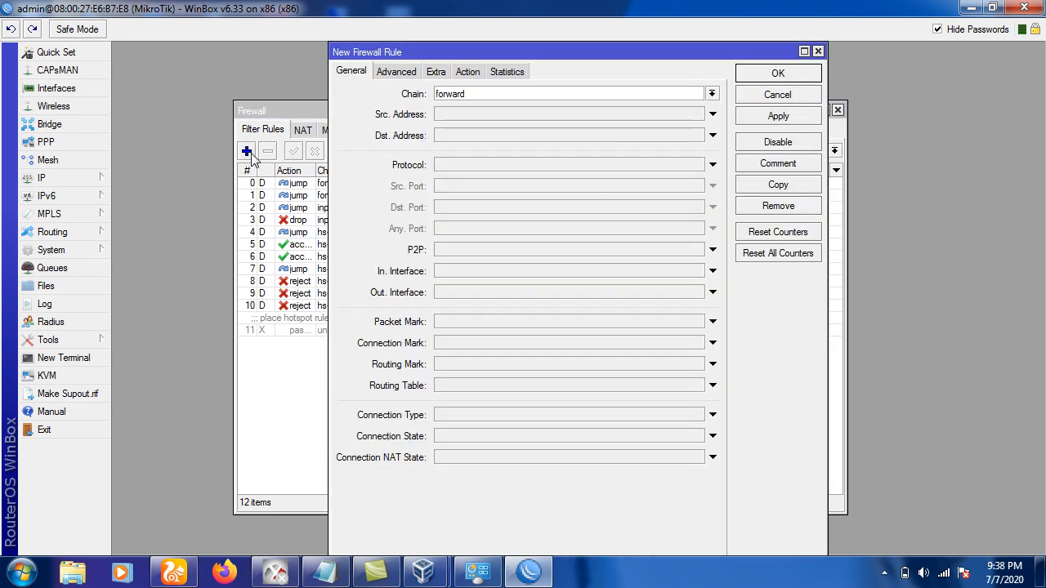
left_click(711, 94)
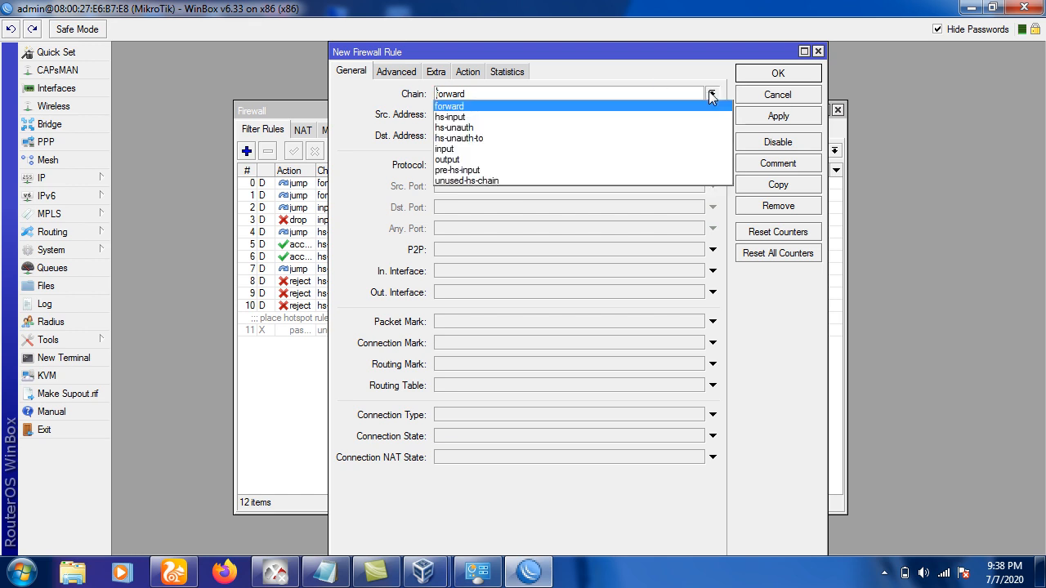
left_click(639, 151)
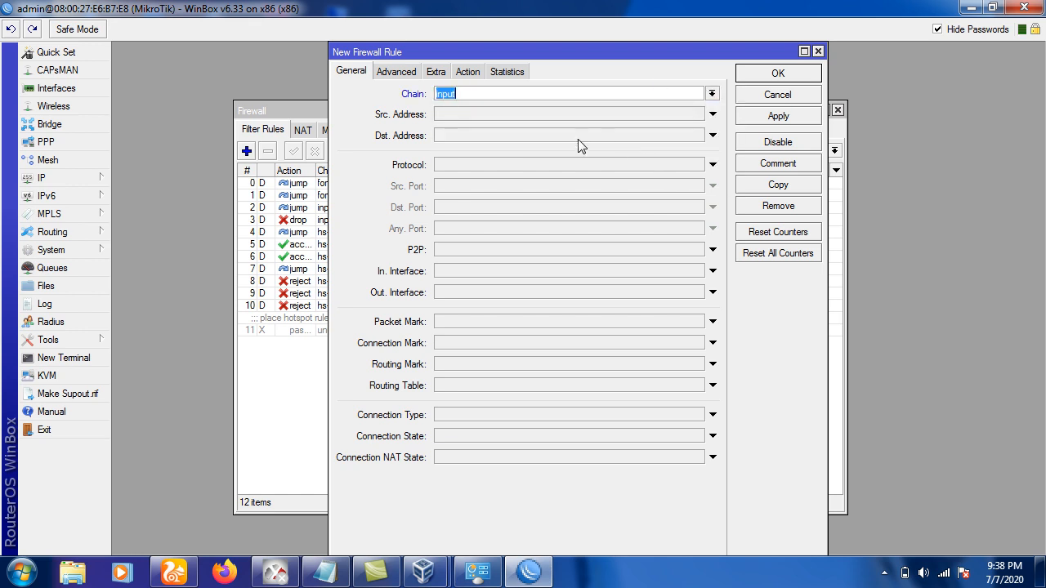
left_click(497, 163)
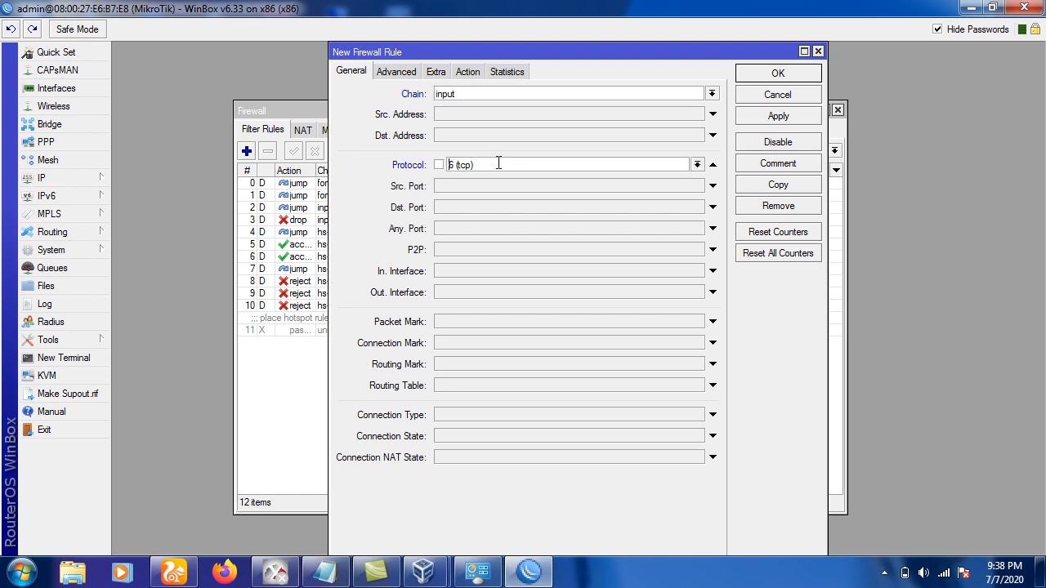
left_click(438, 210)
type("8080")
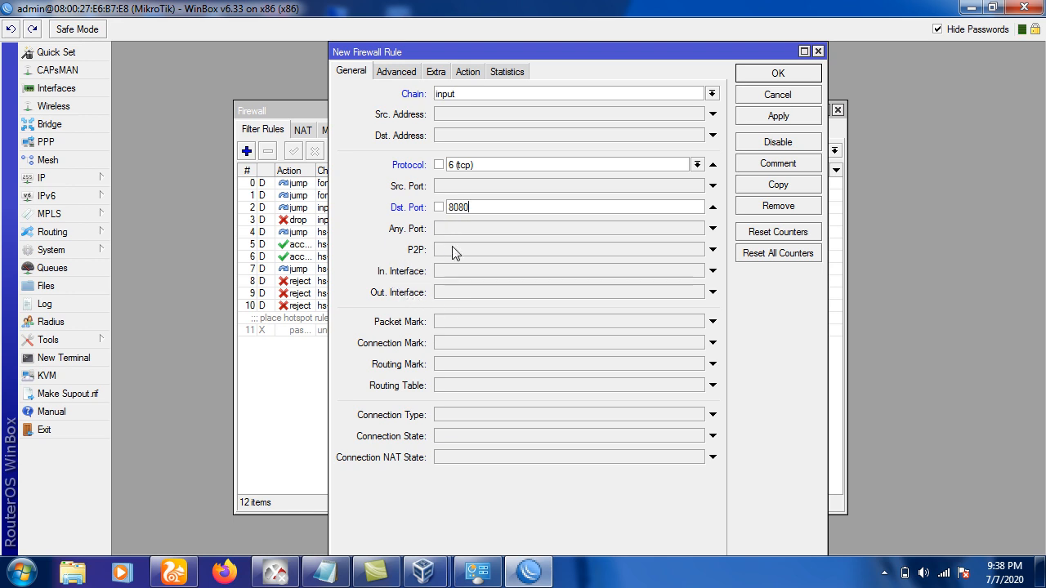
left_click(460, 271)
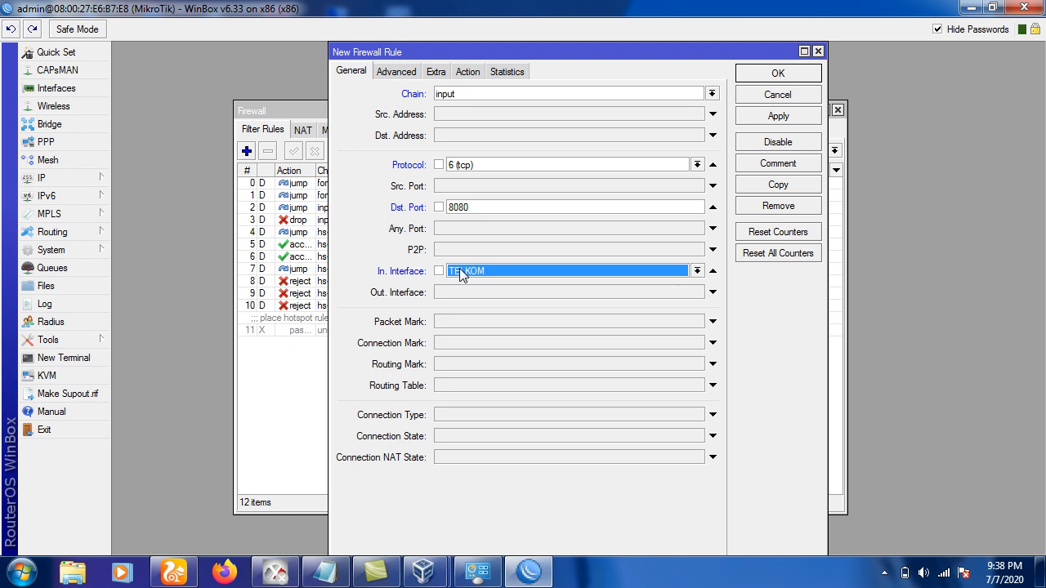
left_click(460, 272)
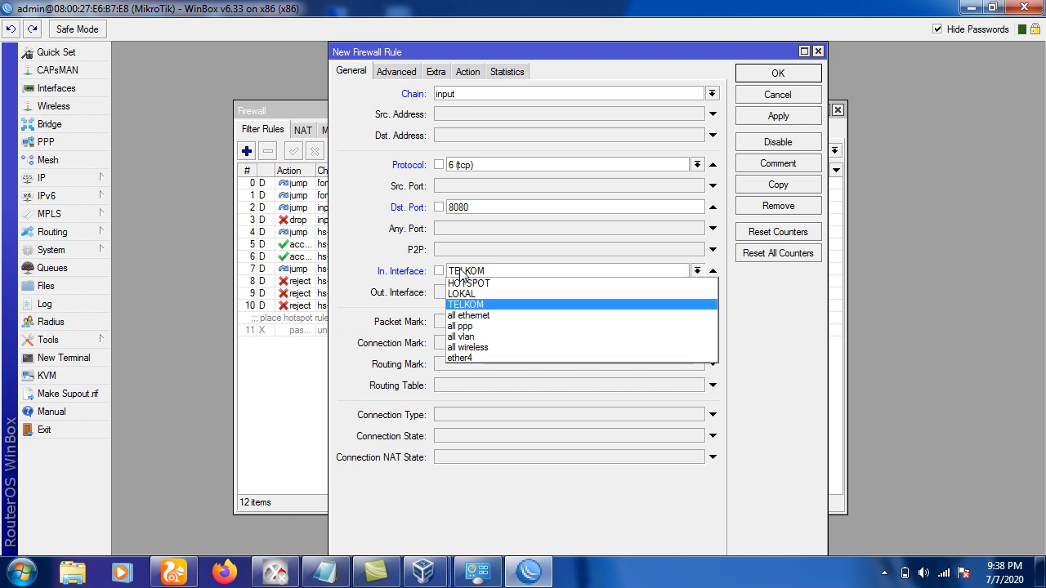
left_click(460, 273)
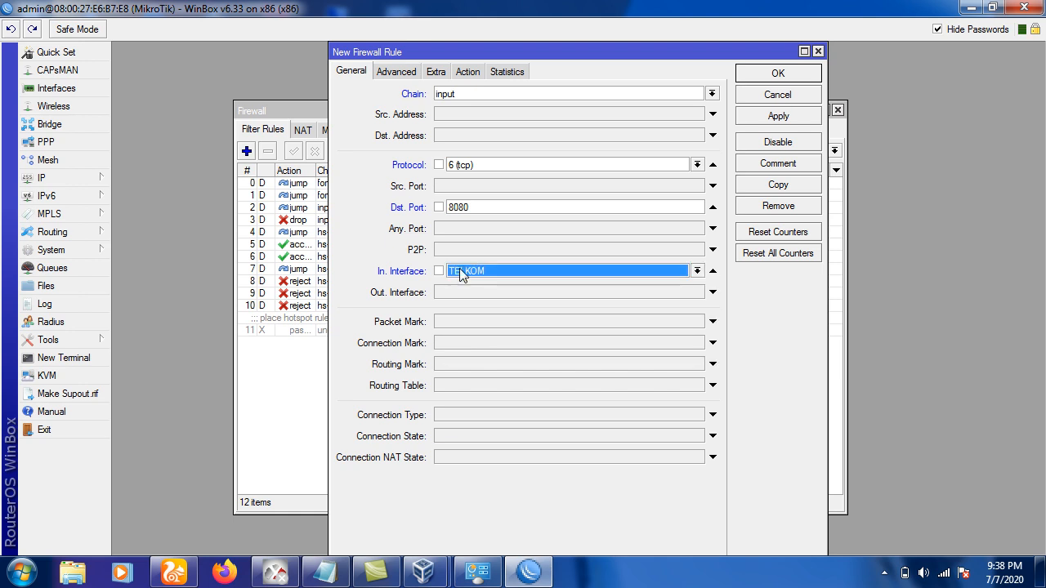
left_click(465, 272)
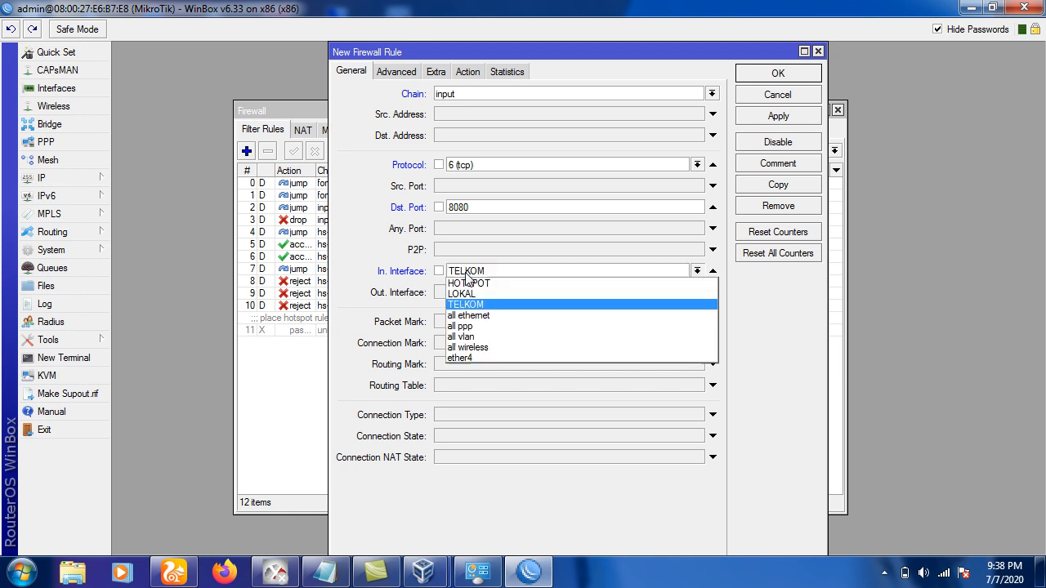
left_click(471, 305)
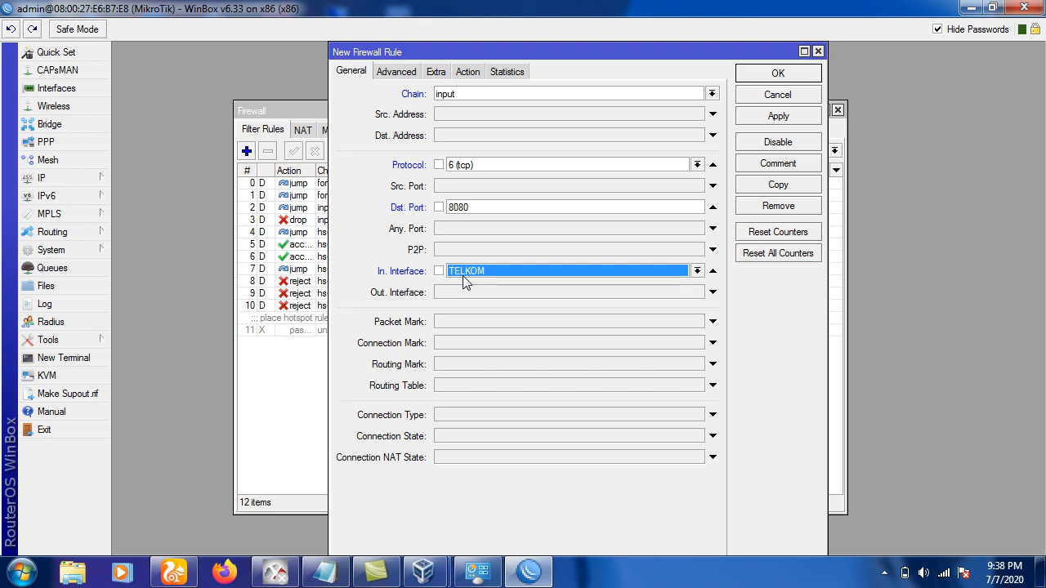
Set the rule's action to drop, comment it 'blok port 8080', save it and close Firewall.
left_click(462, 73)
left_click(452, 93)
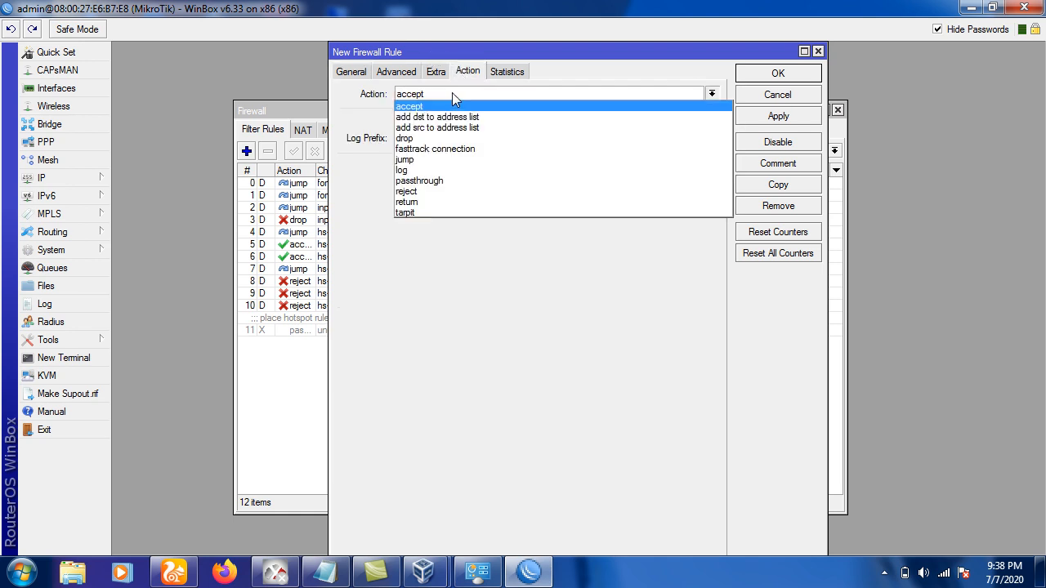
left_click(445, 138)
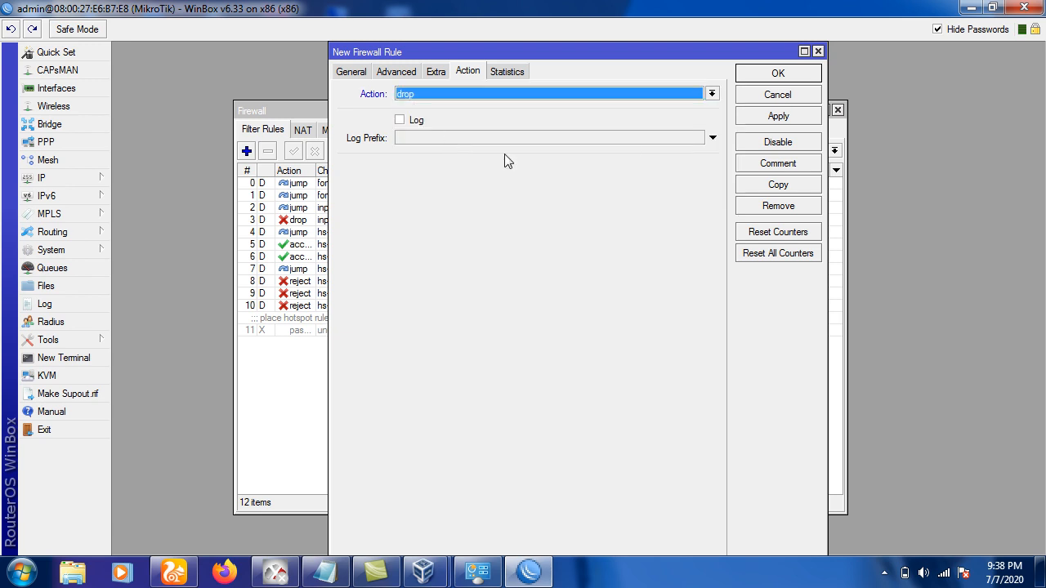
left_click(760, 166)
type("blok")
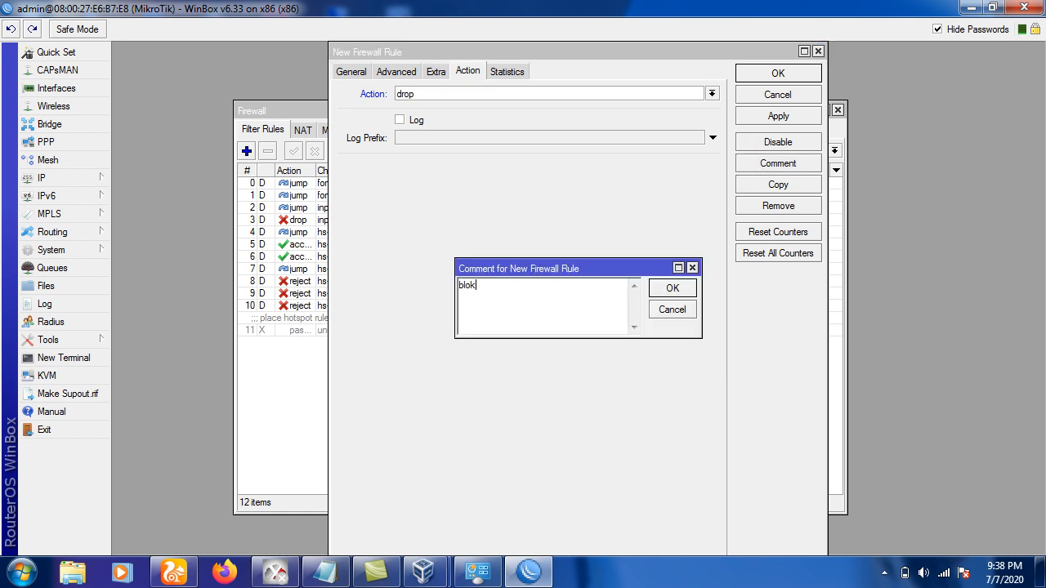
type(" port 800")
type("0")
key("BackSpace")
key("BackSpace")
type("80")
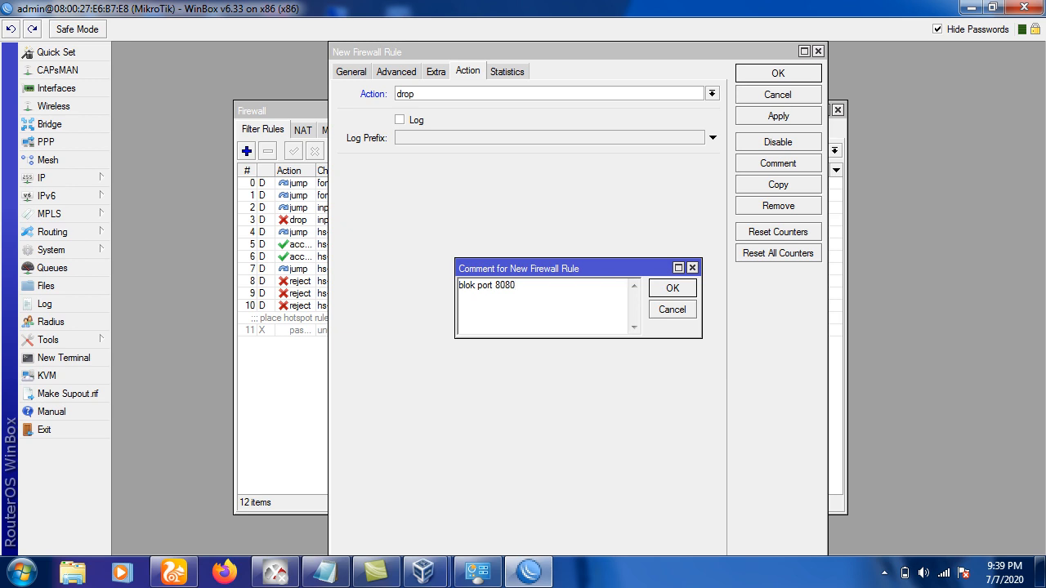
left_click(671, 287)
left_click(776, 73)
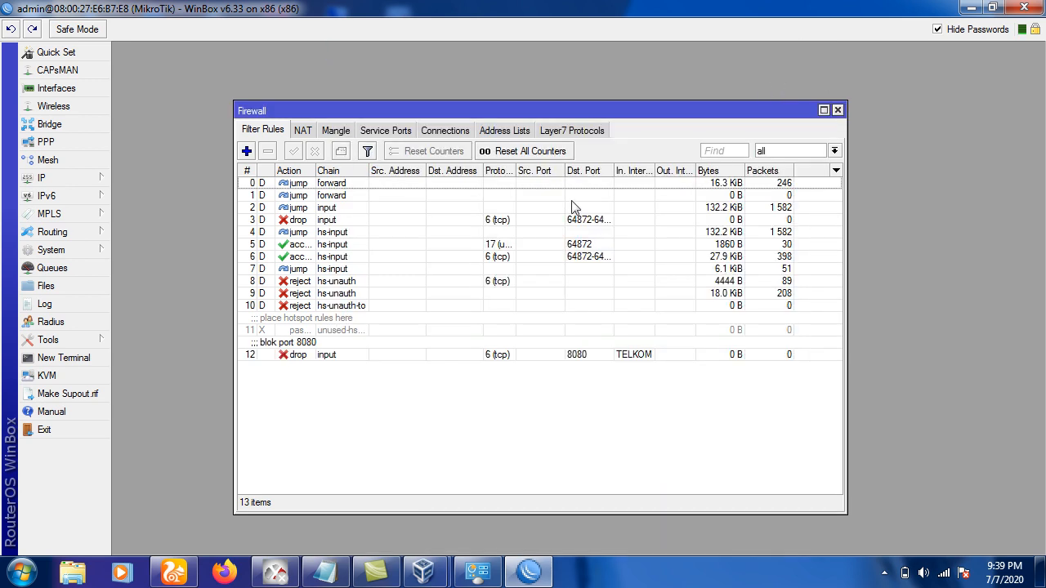
left_click(311, 355)
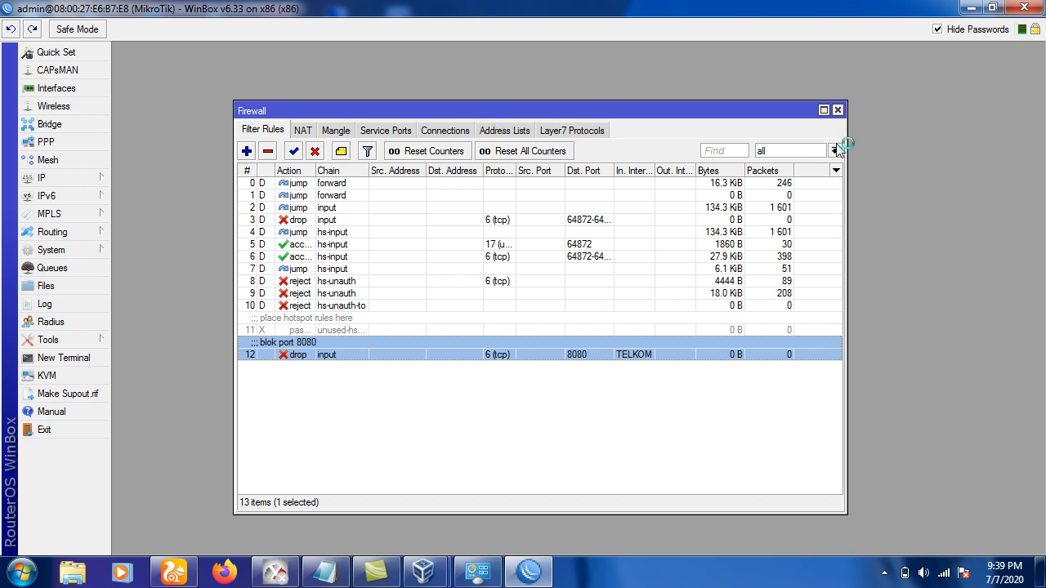
left_click(837, 110)
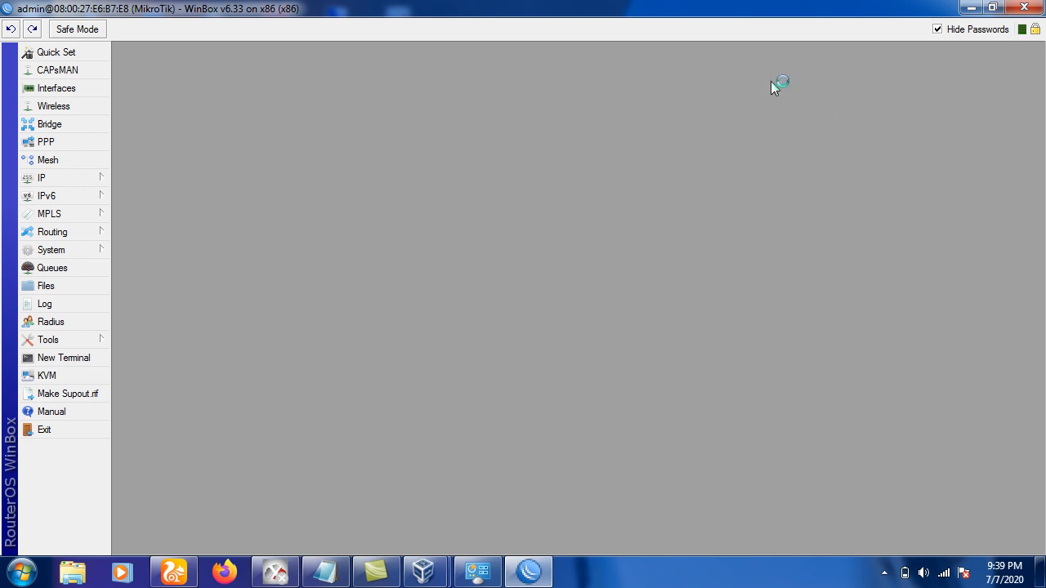
Enable the web proxy with cache administrator 'eitu ini sedang bloking....', apply, and view access rules.
left_click(92, 177)
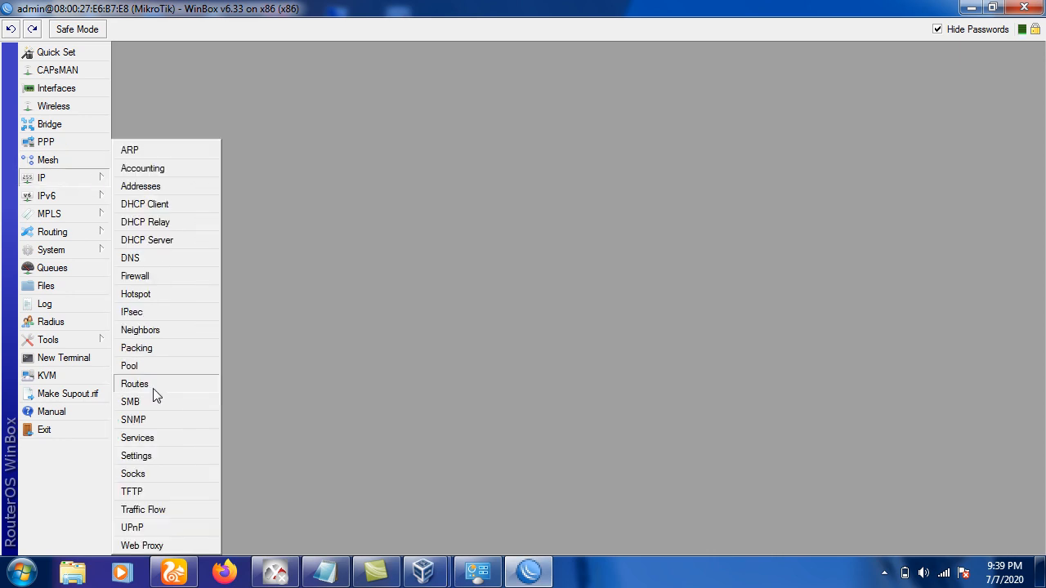
left_click(149, 543)
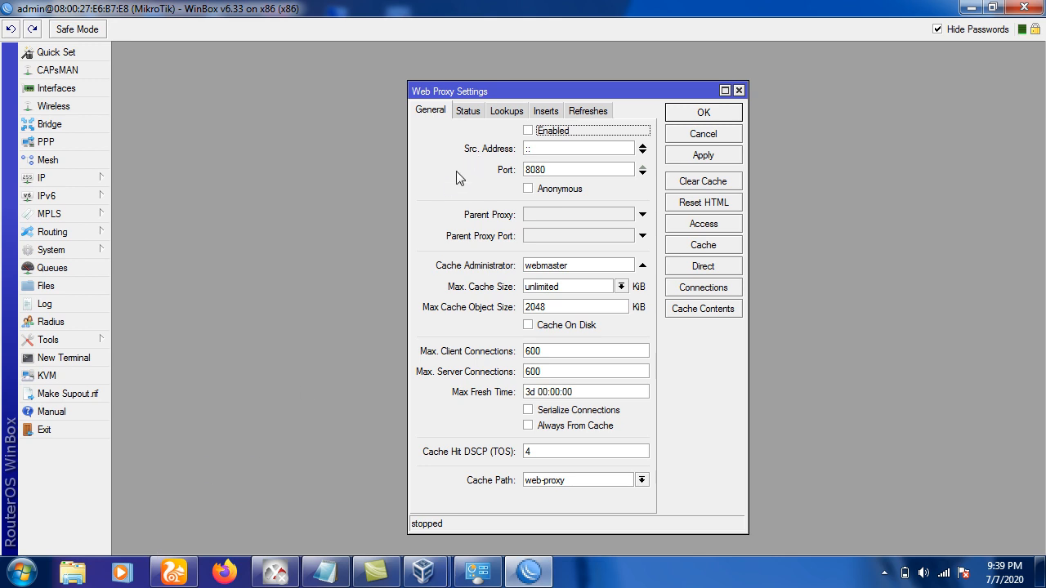
left_click_drag(549, 93, 434, 76)
left_click(395, 144)
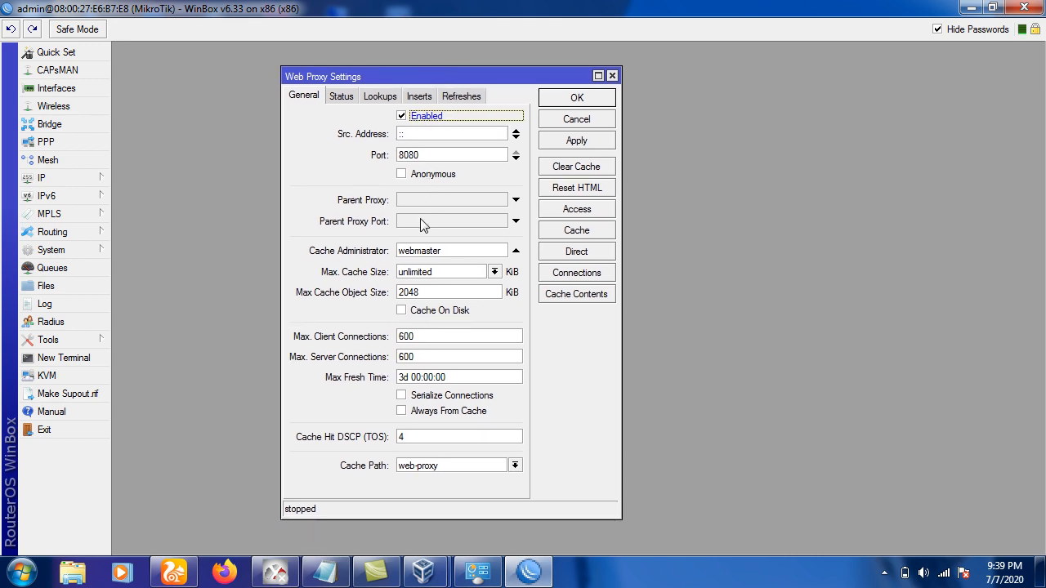
left_click_drag(447, 250, 400, 248)
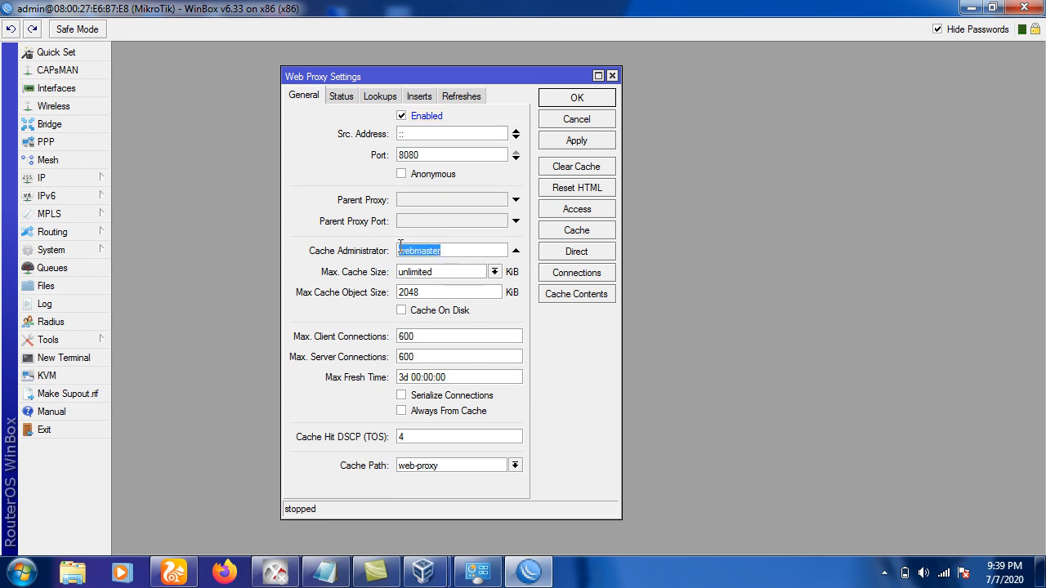
key("BackSpace")
type("e")
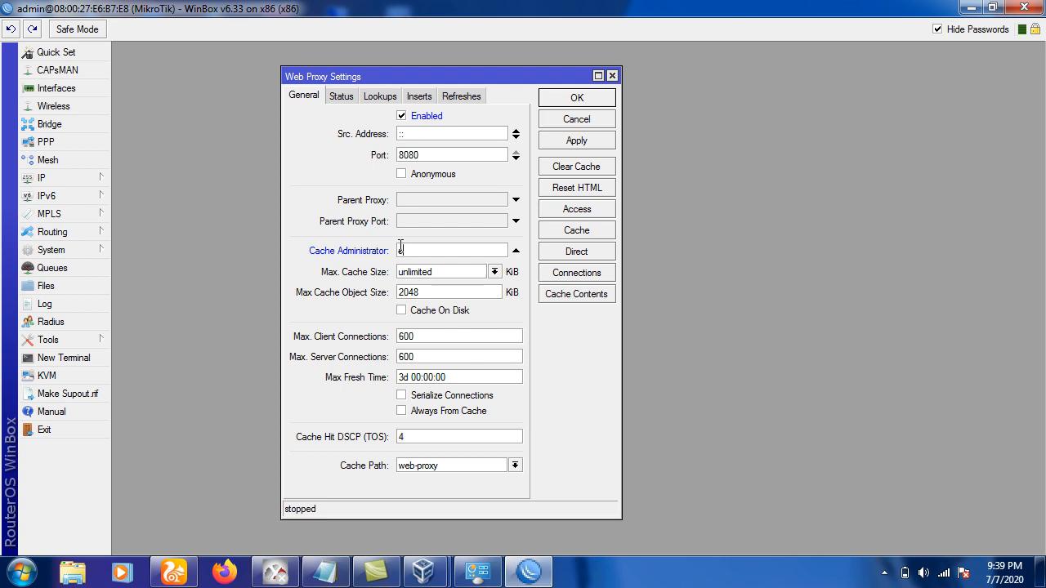
type("itu ini sedang bloking....")
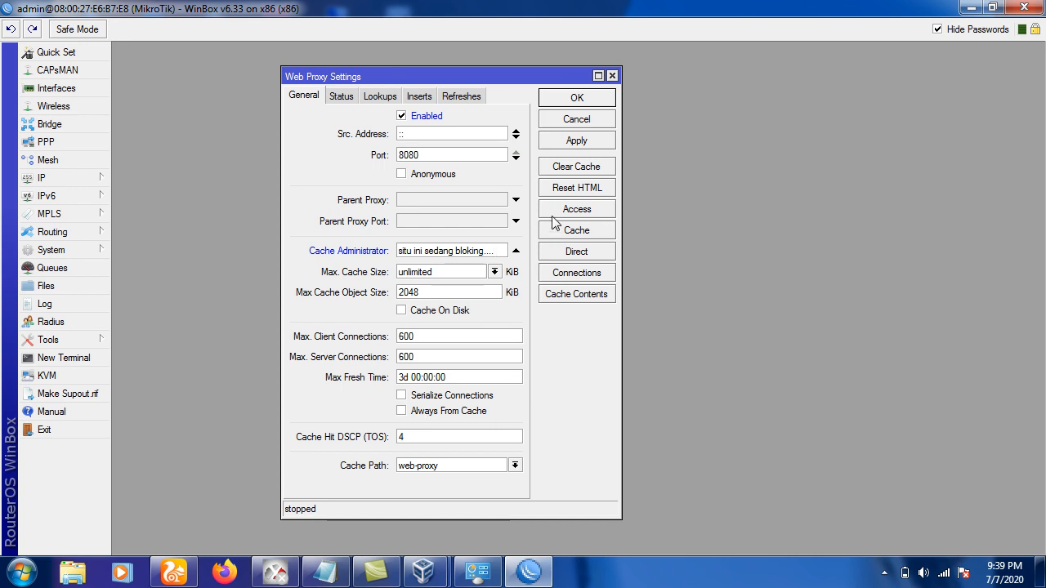
left_click(569, 143)
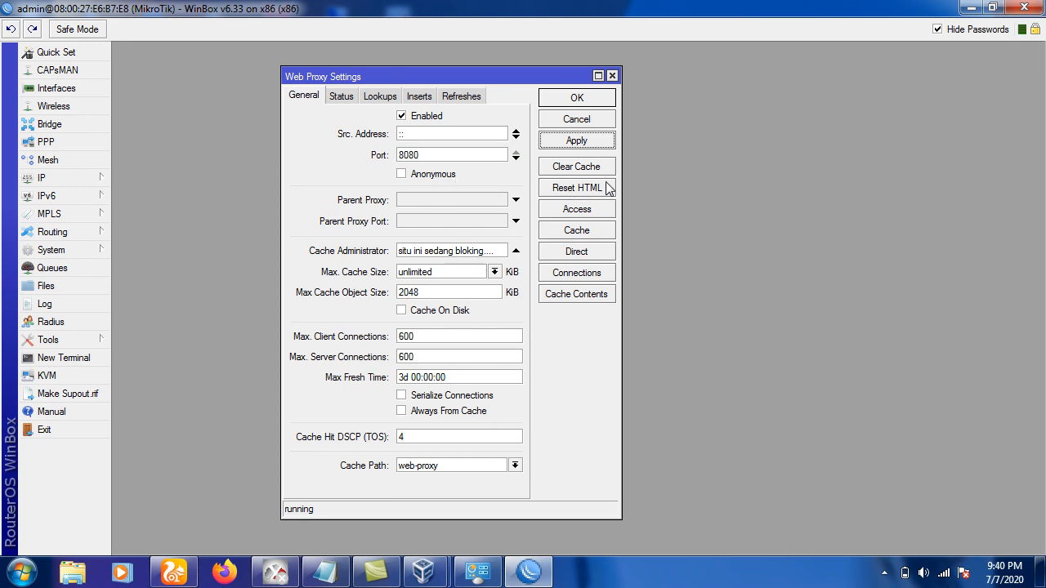
left_click(575, 213)
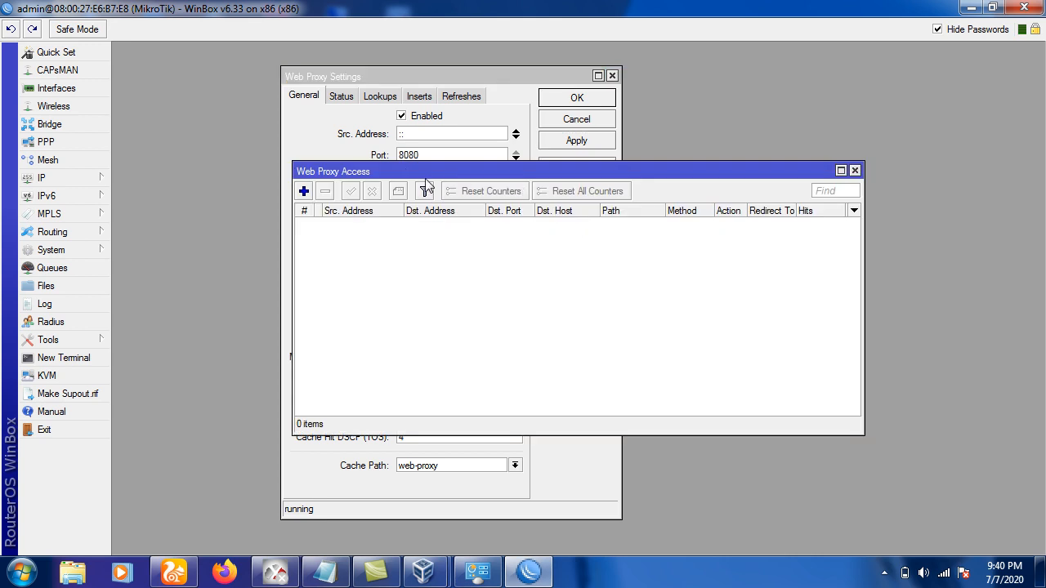
left_click(304, 192)
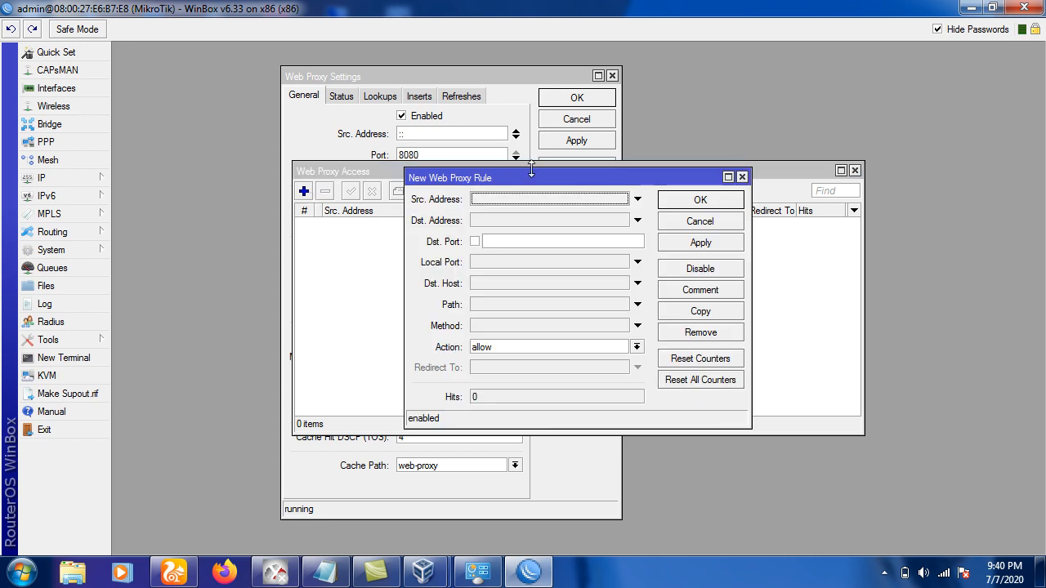
left_click_drag(532, 175, 554, 214)
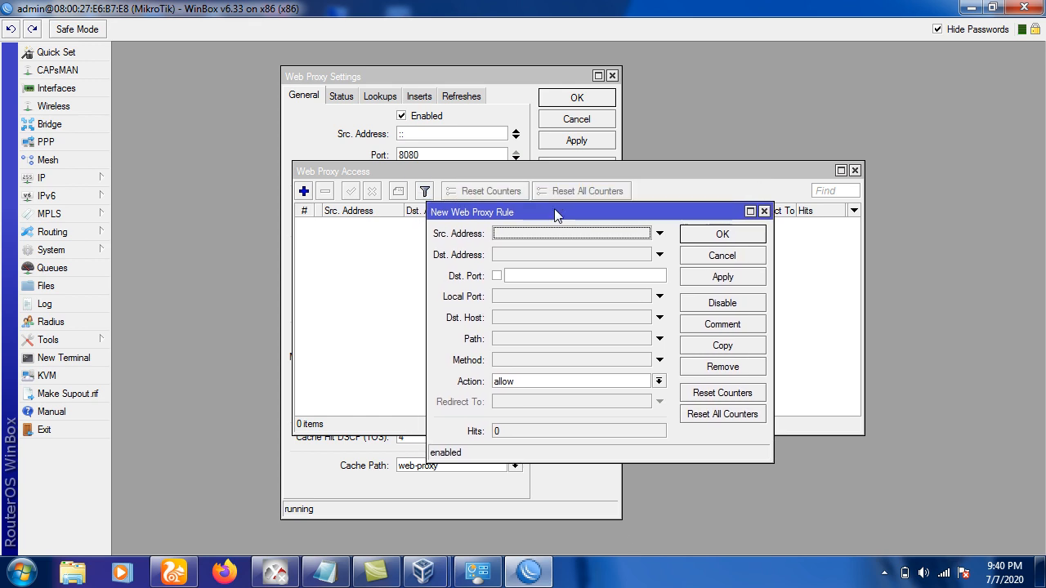
left_click(500, 323)
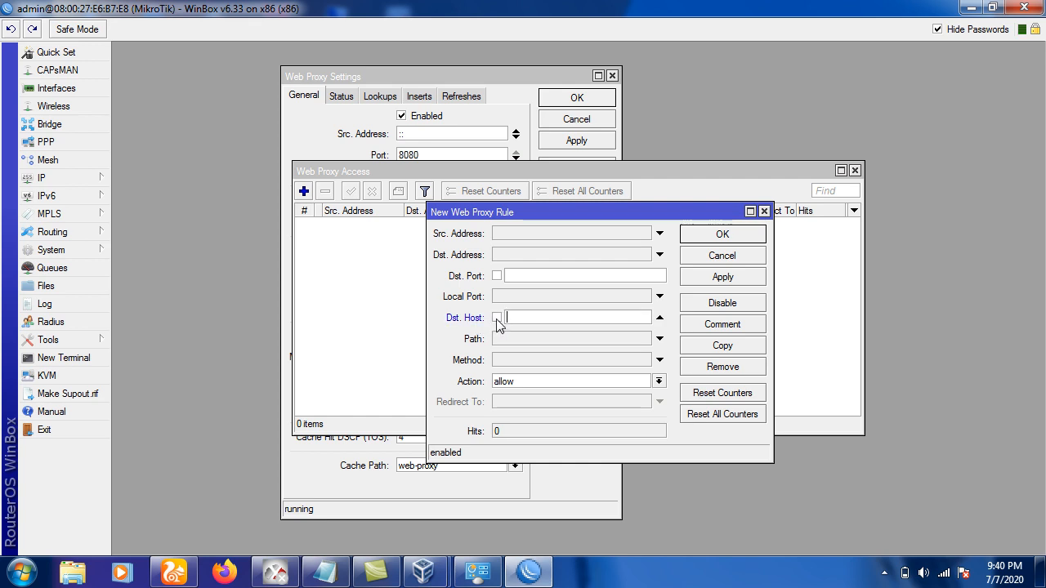
type("www.facebook.com")
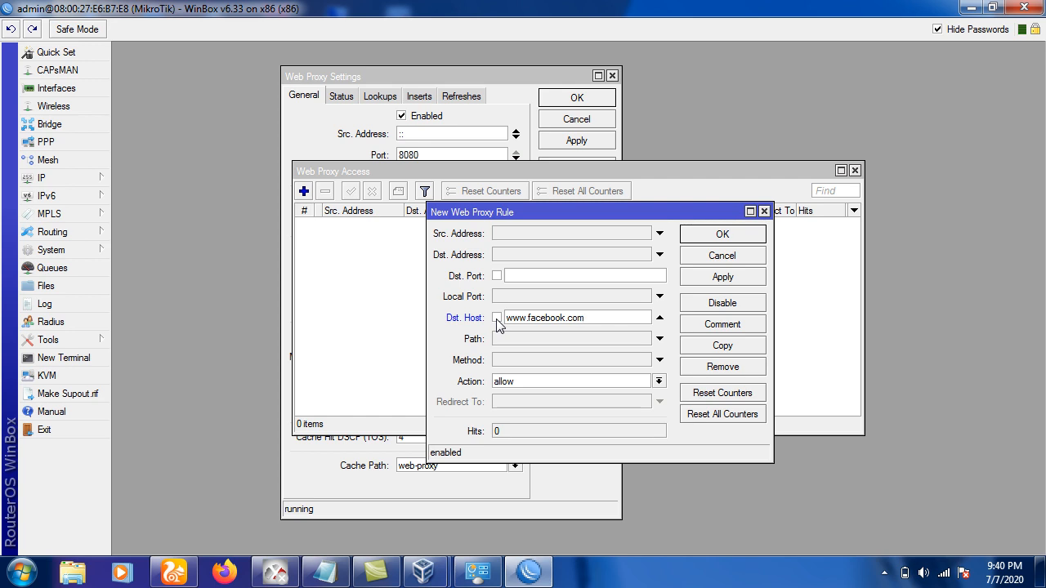
left_click(508, 384)
left_click(506, 405)
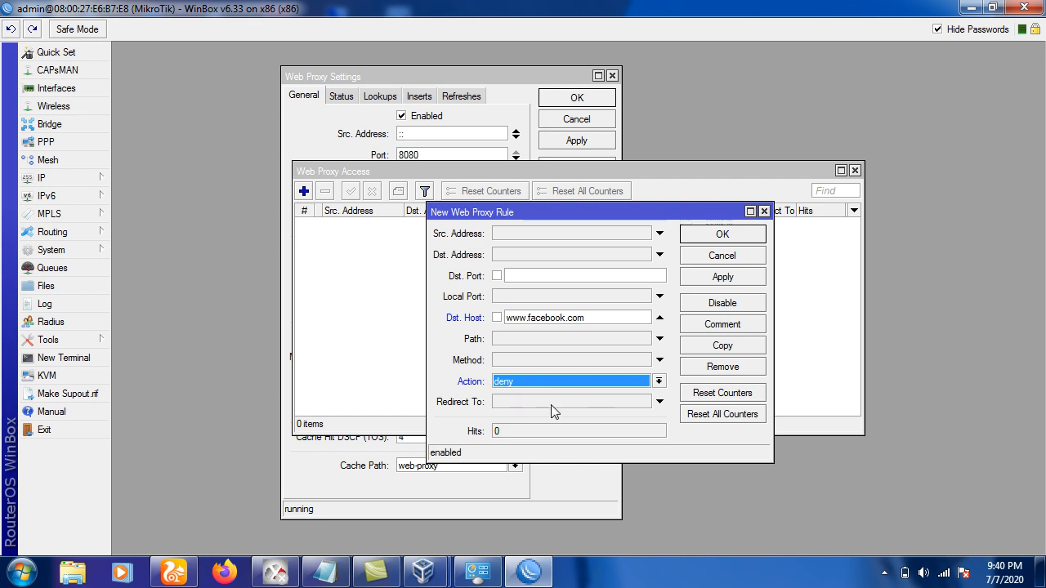
left_click(722, 236)
left_click(564, 225)
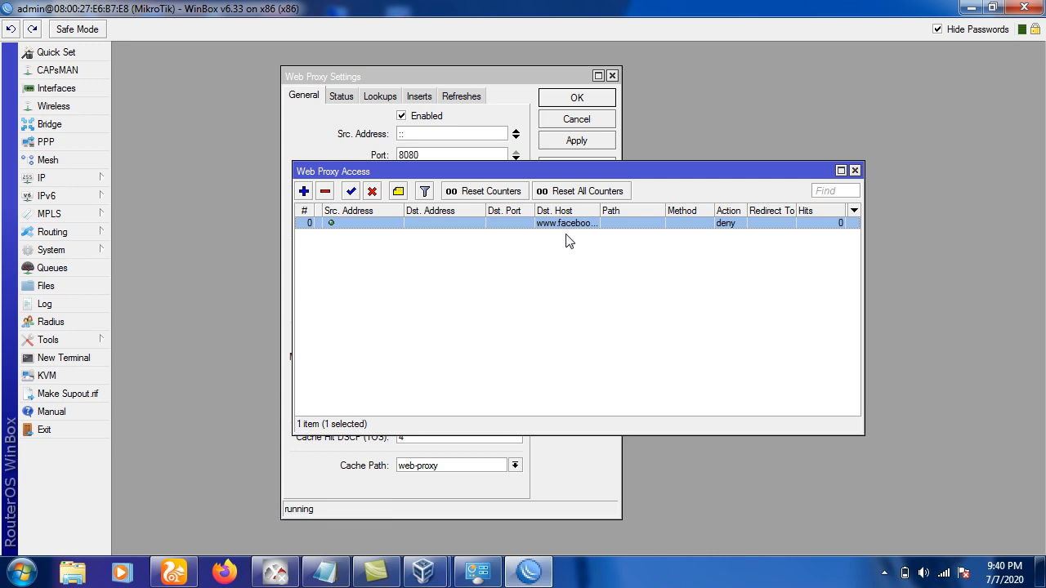
left_click(304, 193)
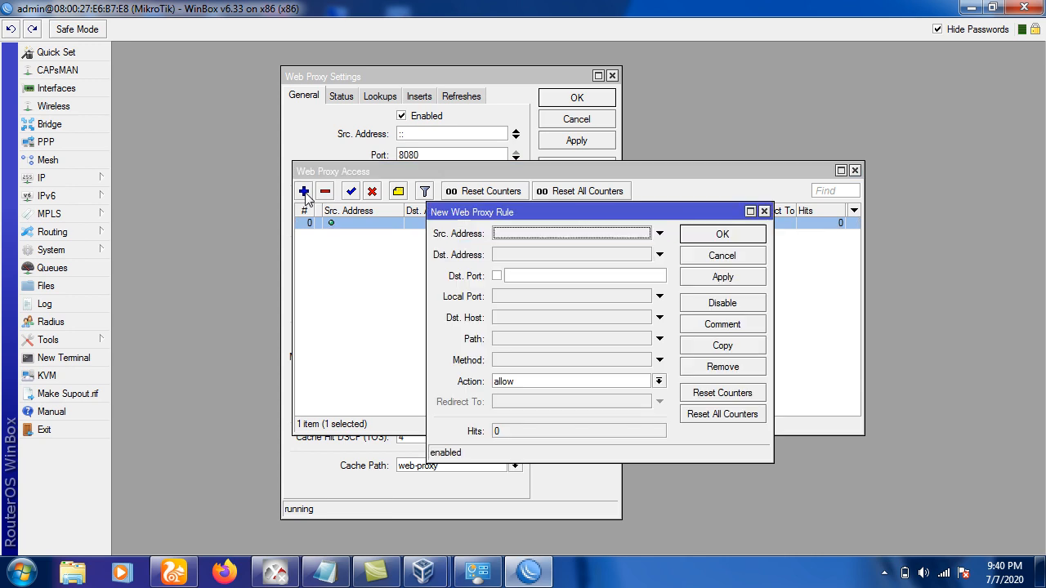
left_click(506, 316)
type("www")
type(".")
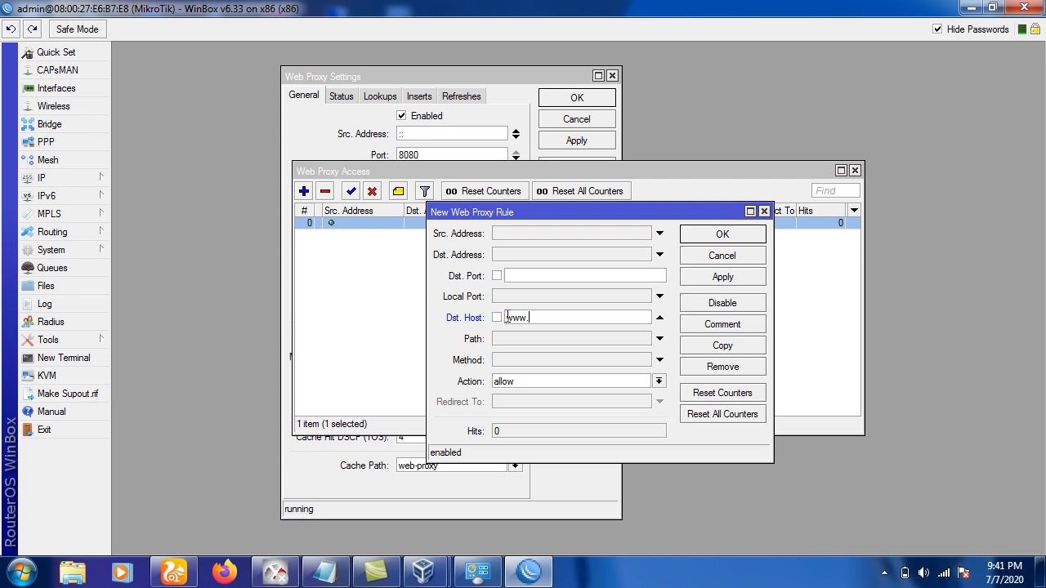
type("youtube.com")
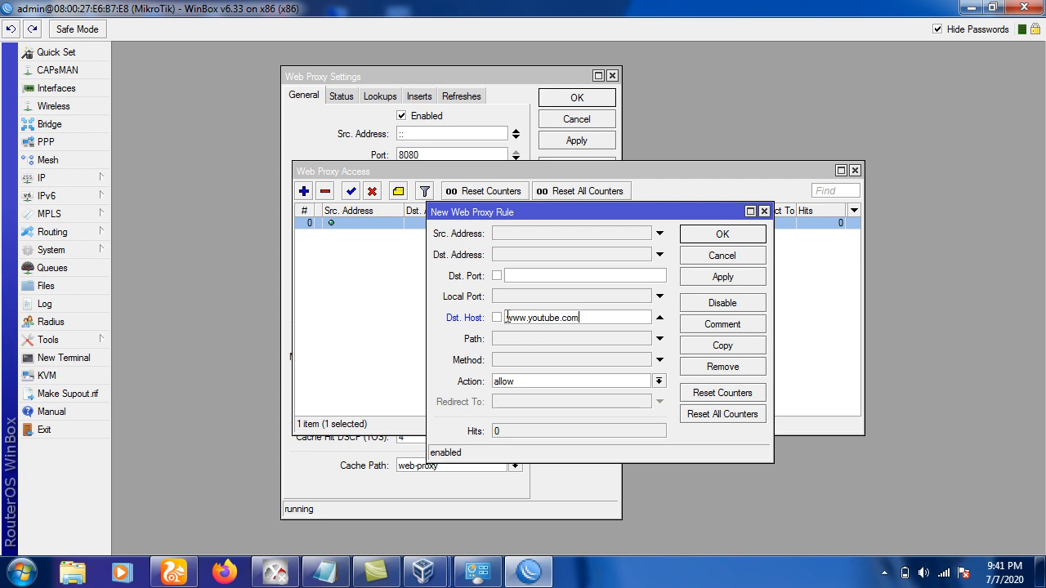
left_click(507, 382)
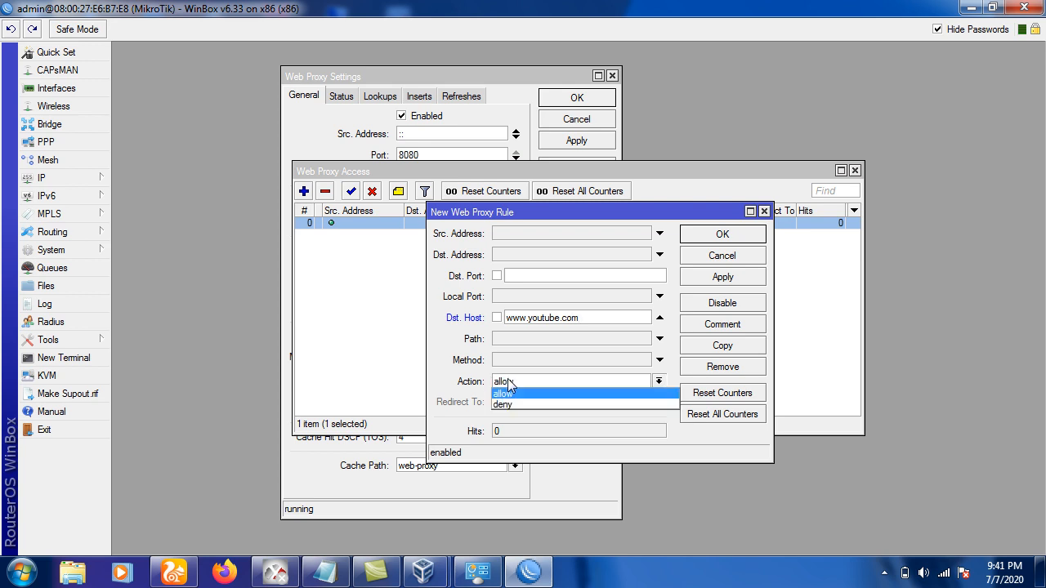
left_click(507, 406)
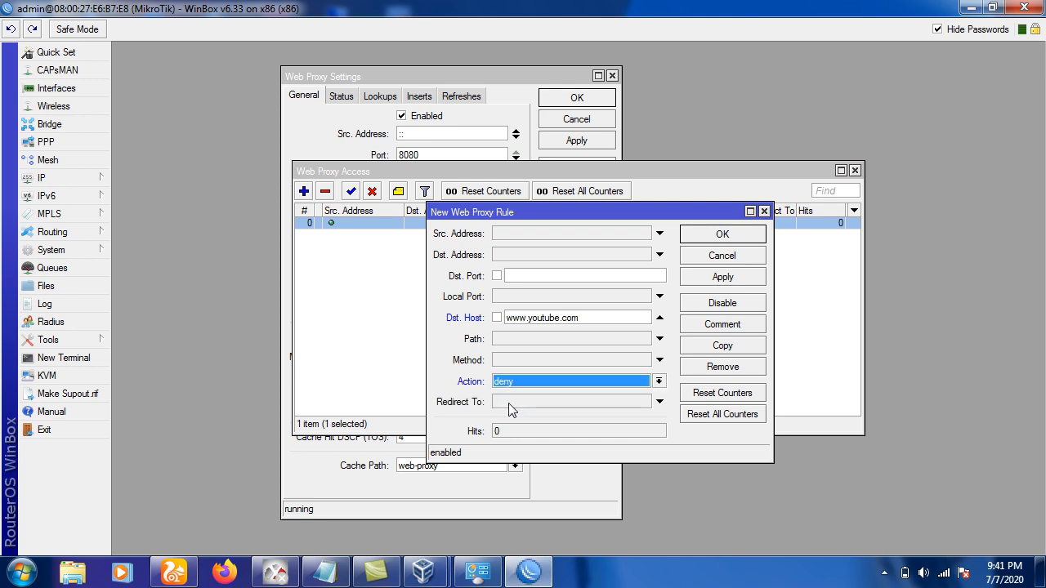
left_click(706, 235)
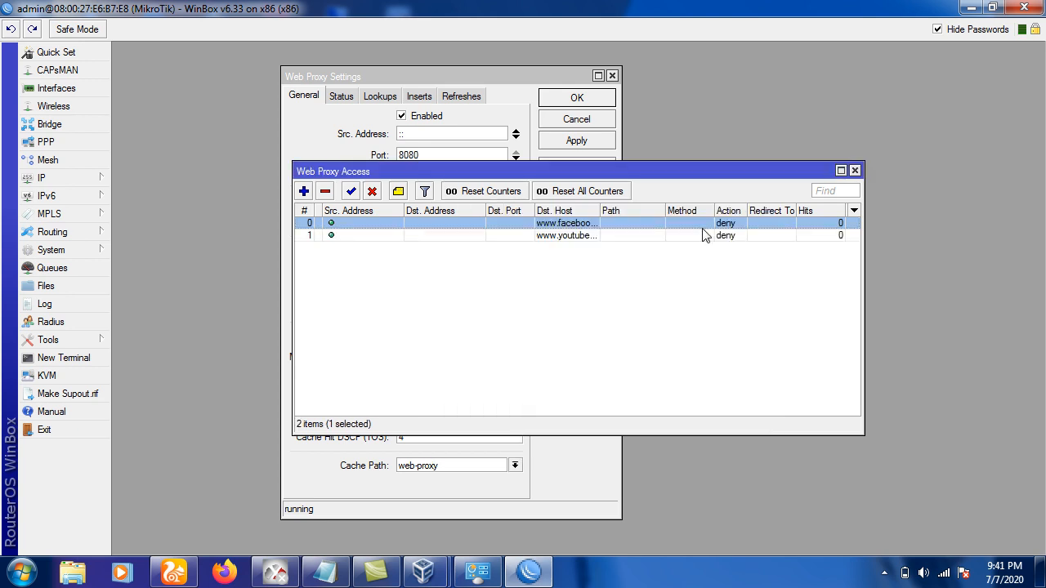
Check the facebook and youtube rules in the Web Proxy Access list.
left_click(582, 237)
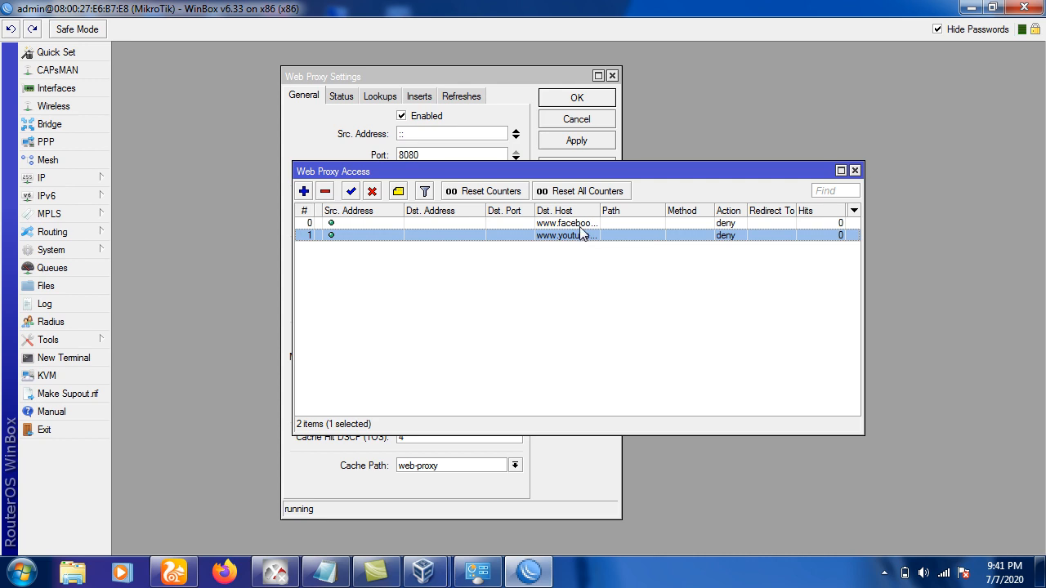
left_click(580, 226)
left_click(580, 239)
left_click(563, 263)
left_click(546, 237)
double_click(577, 237)
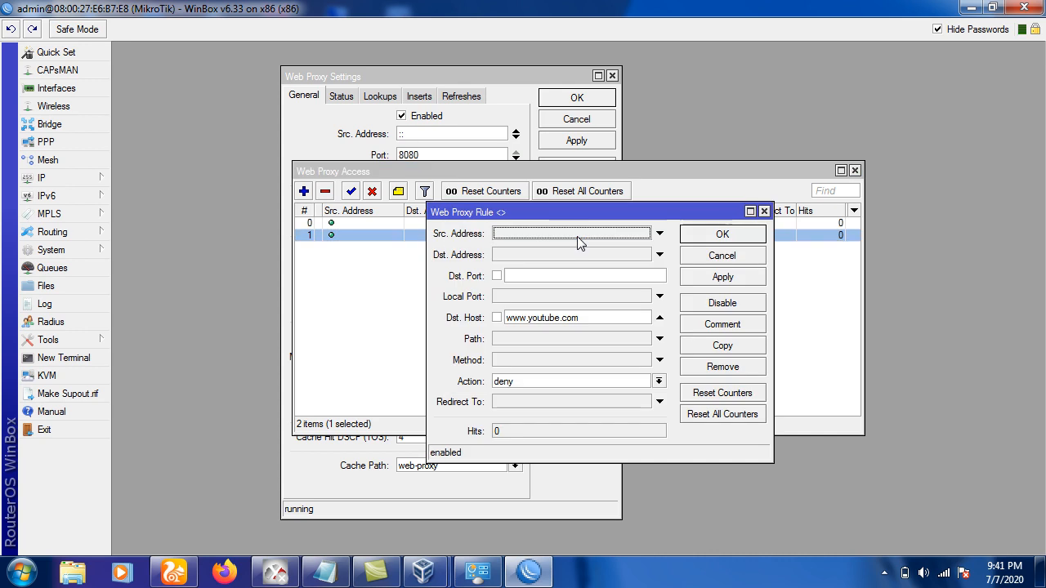
left_click(530, 382)
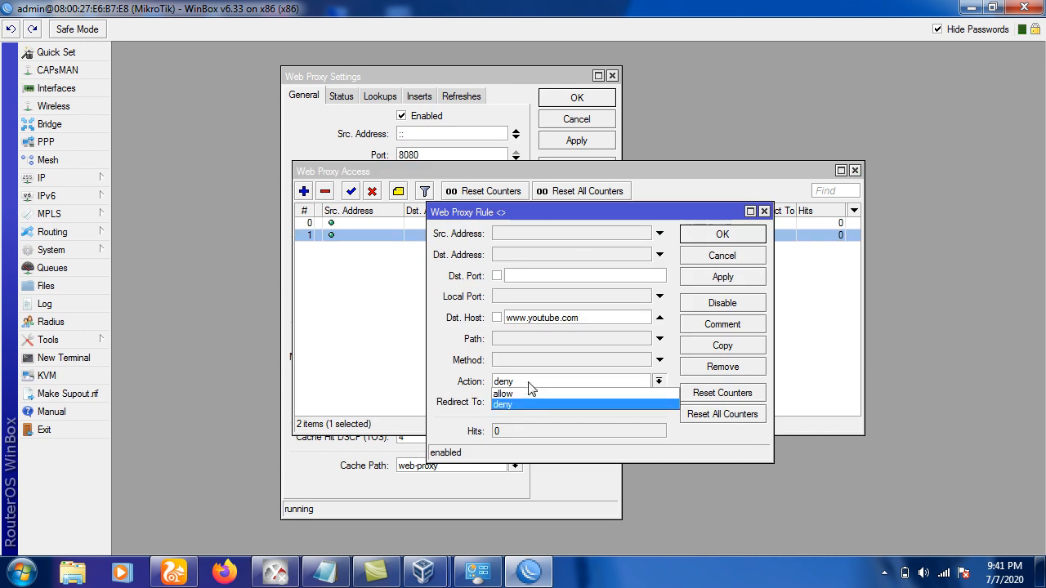
left_click(526, 393)
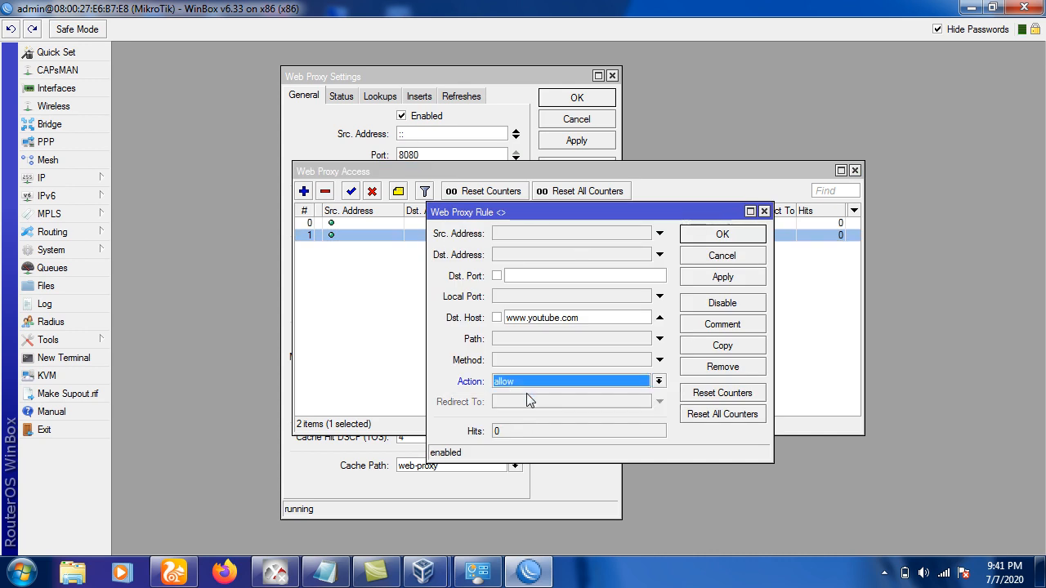
left_click(690, 240)
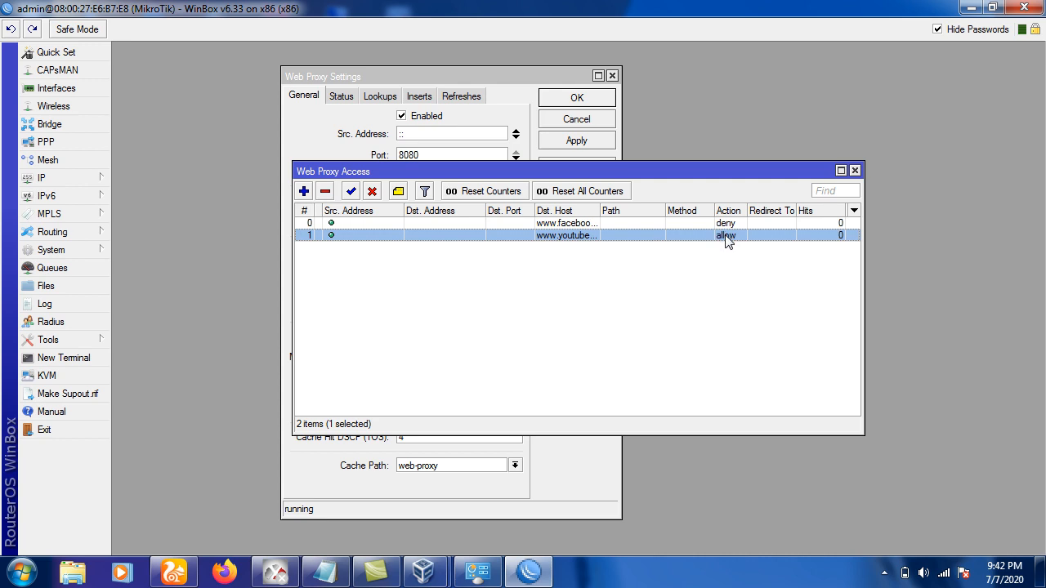
left_click(585, 223)
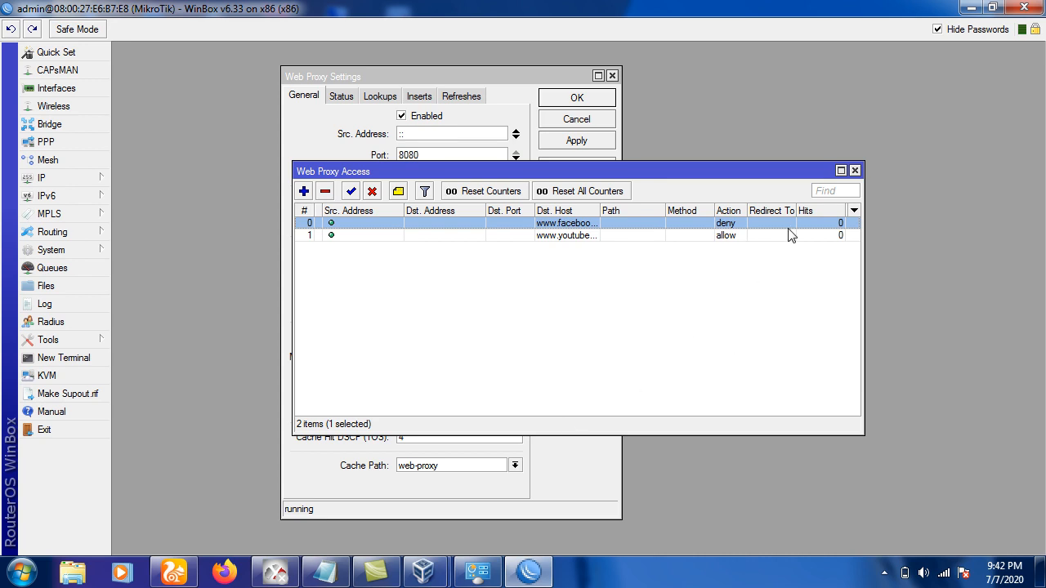
left_click(884, 573)
left_click(924, 489)
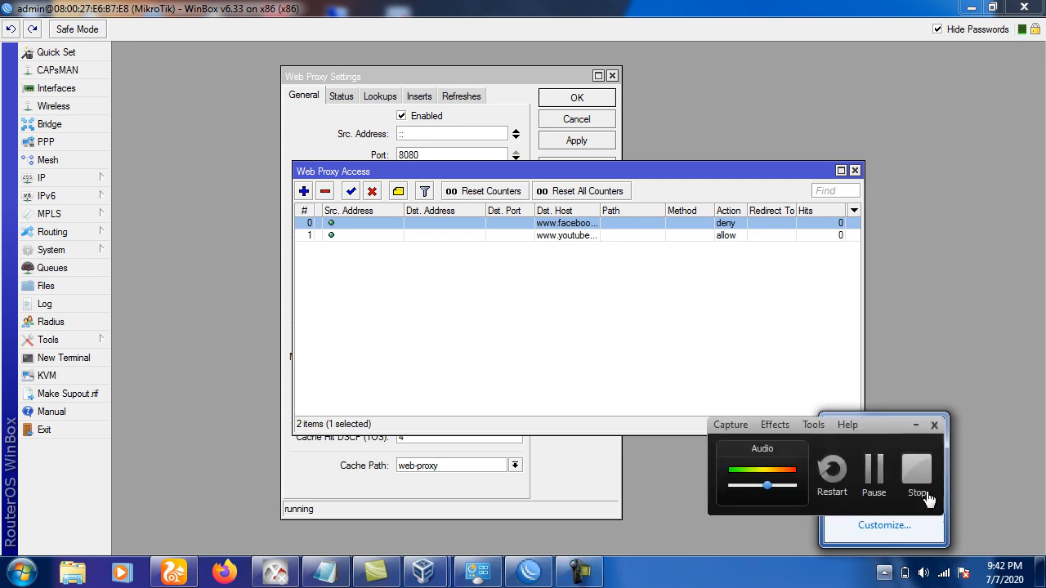